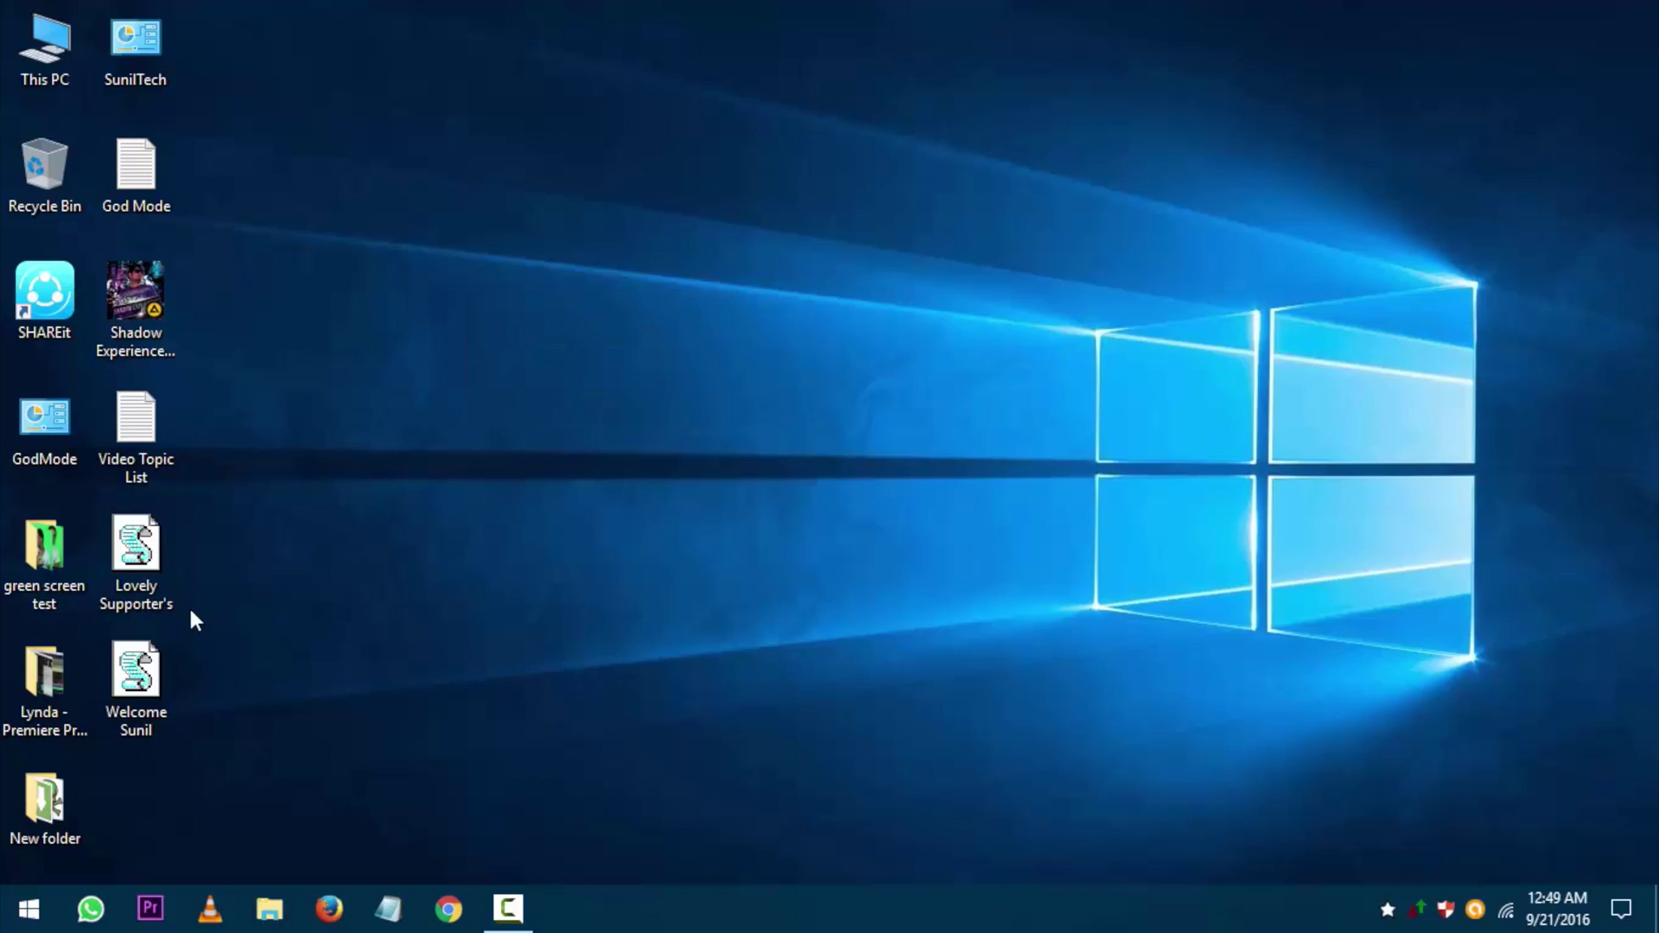
# Open the existing Welcome Sunil script for editing, then close it unchanged
pyautogui.click(155, 681)
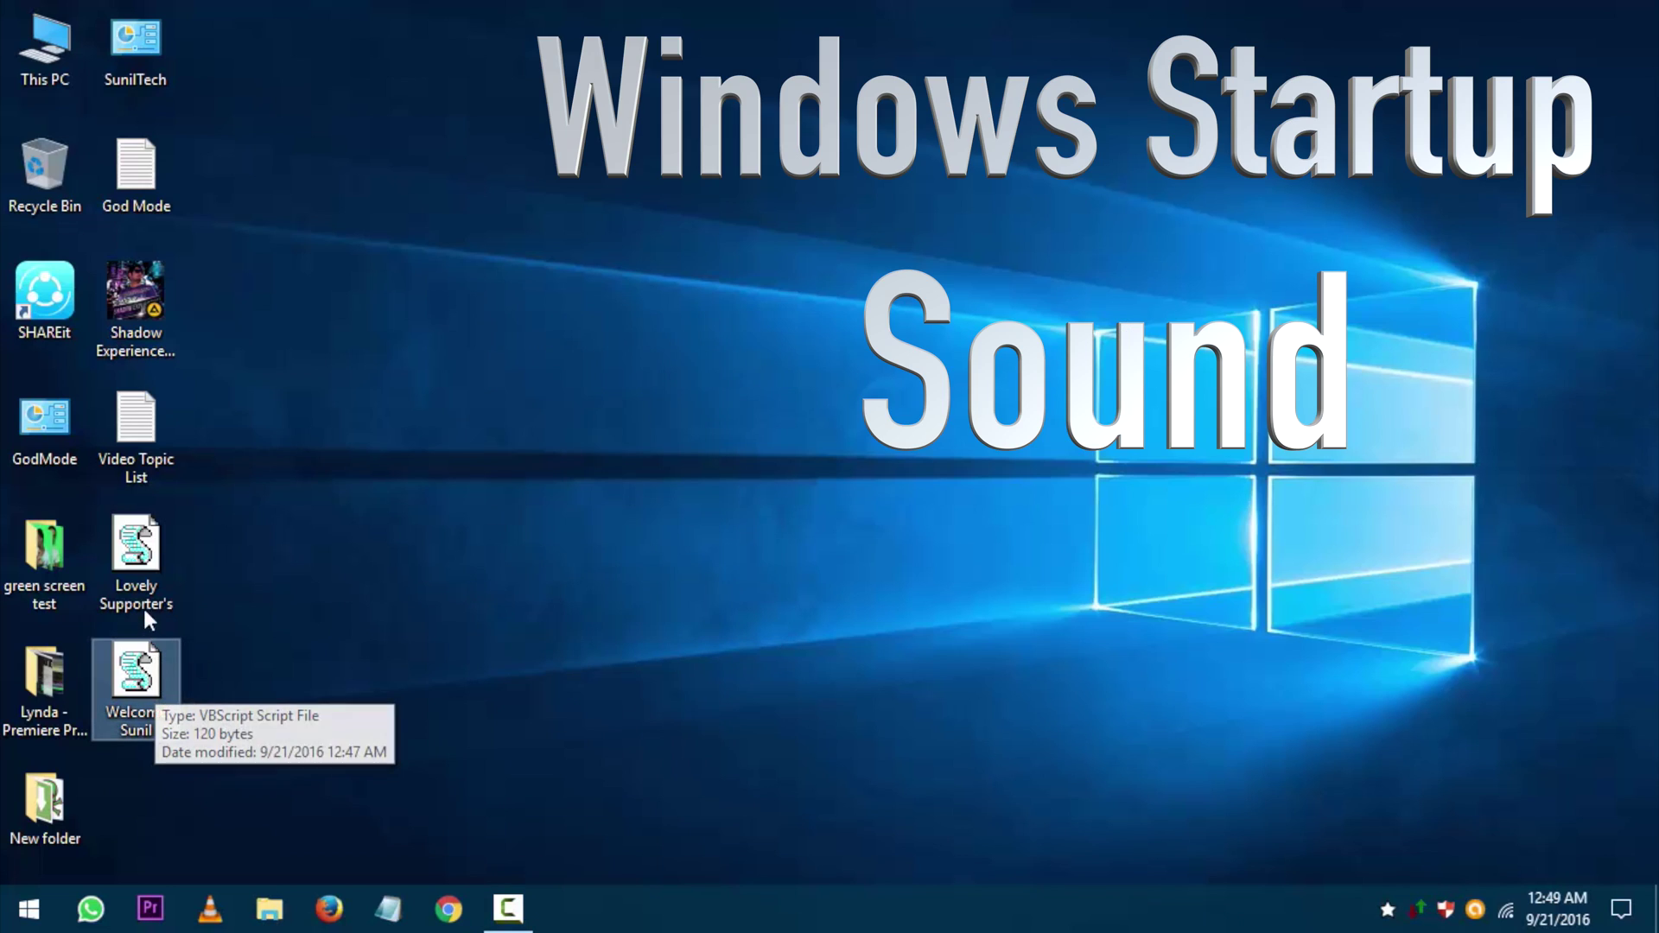
pyautogui.rightClick(146, 681)
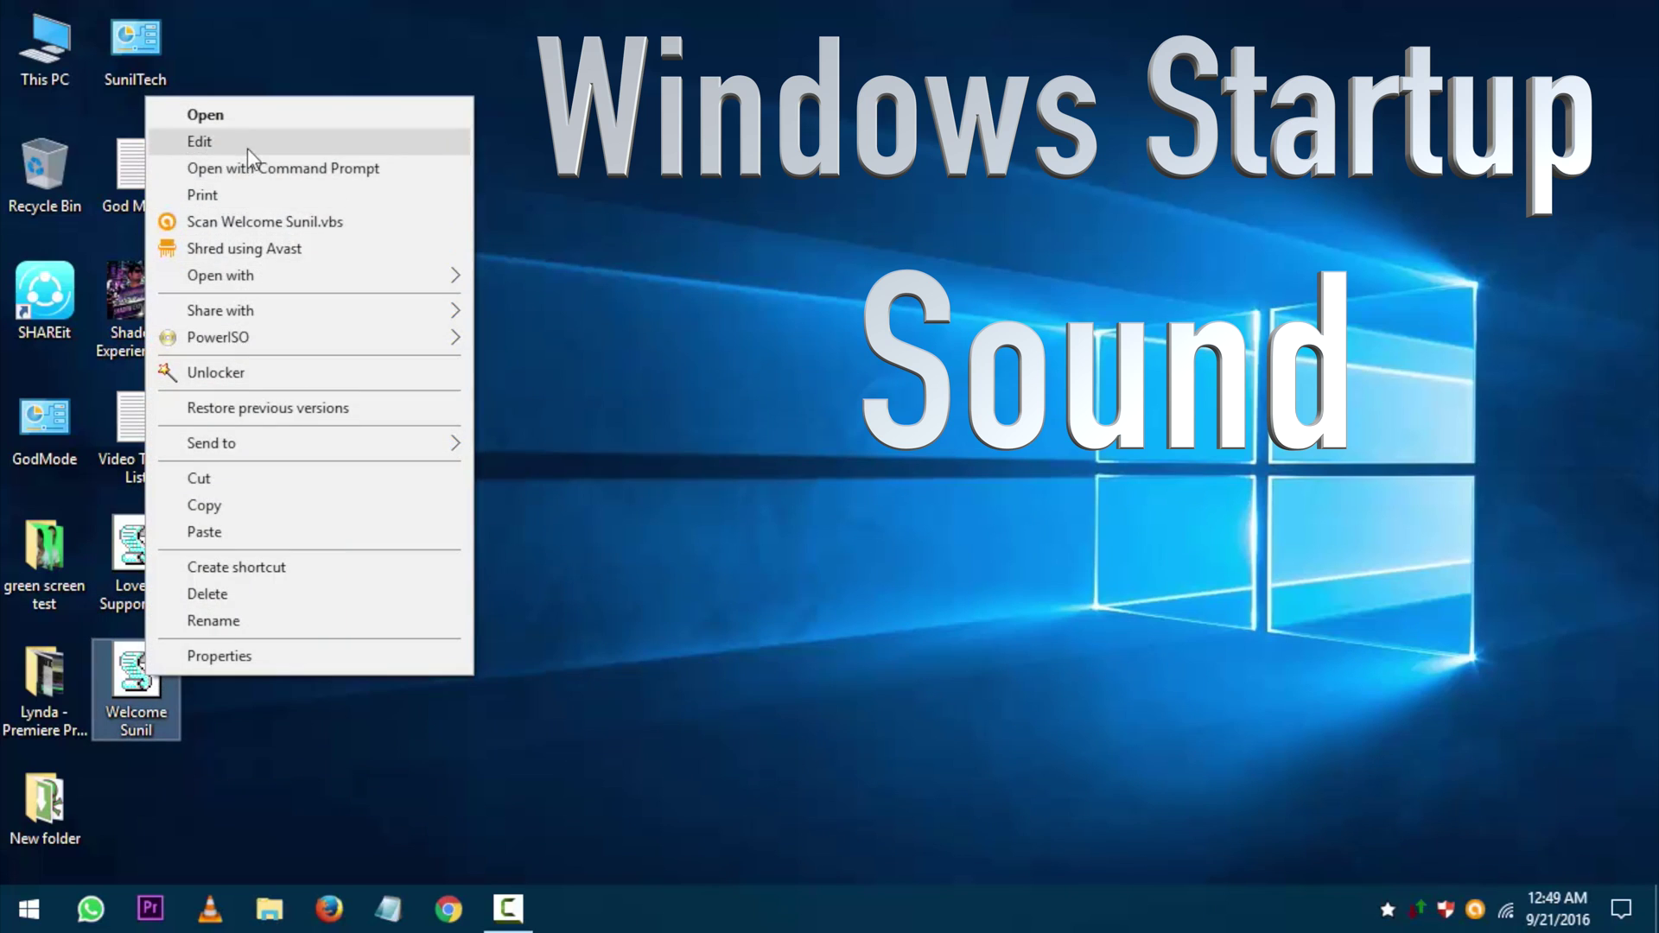
pyautogui.click(195, 144)
pyautogui.click(763, 305)
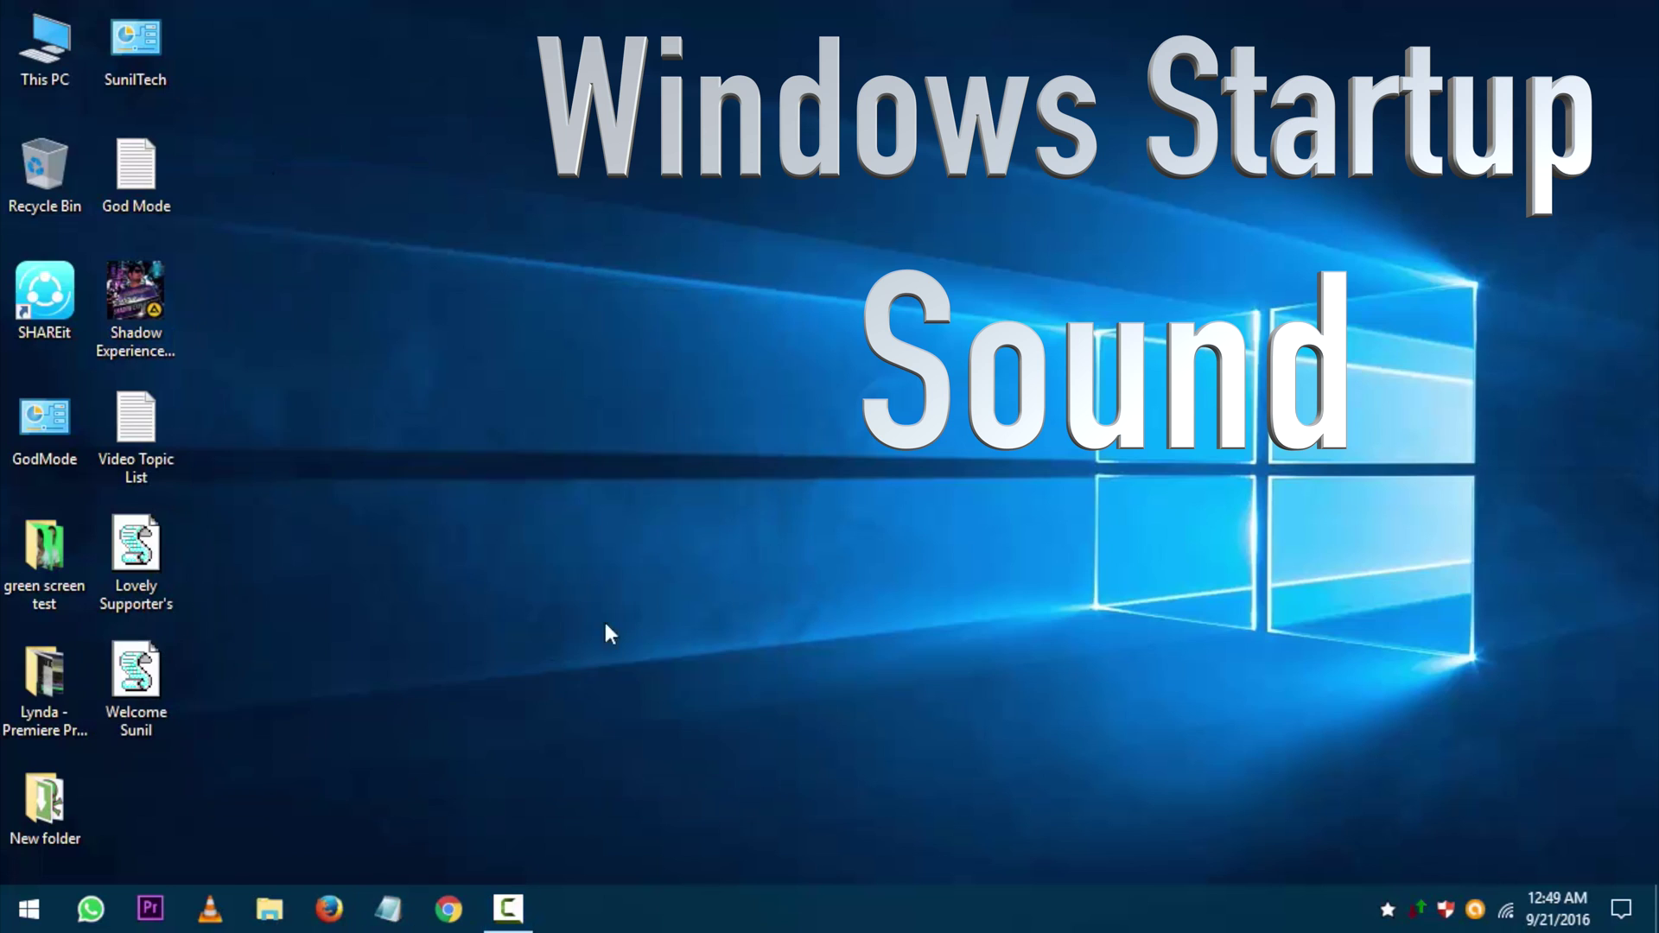
# Create a new text document on the desktop, keeping its default name
pyautogui.rightClick(610, 564)
pyautogui.click(966, 625)
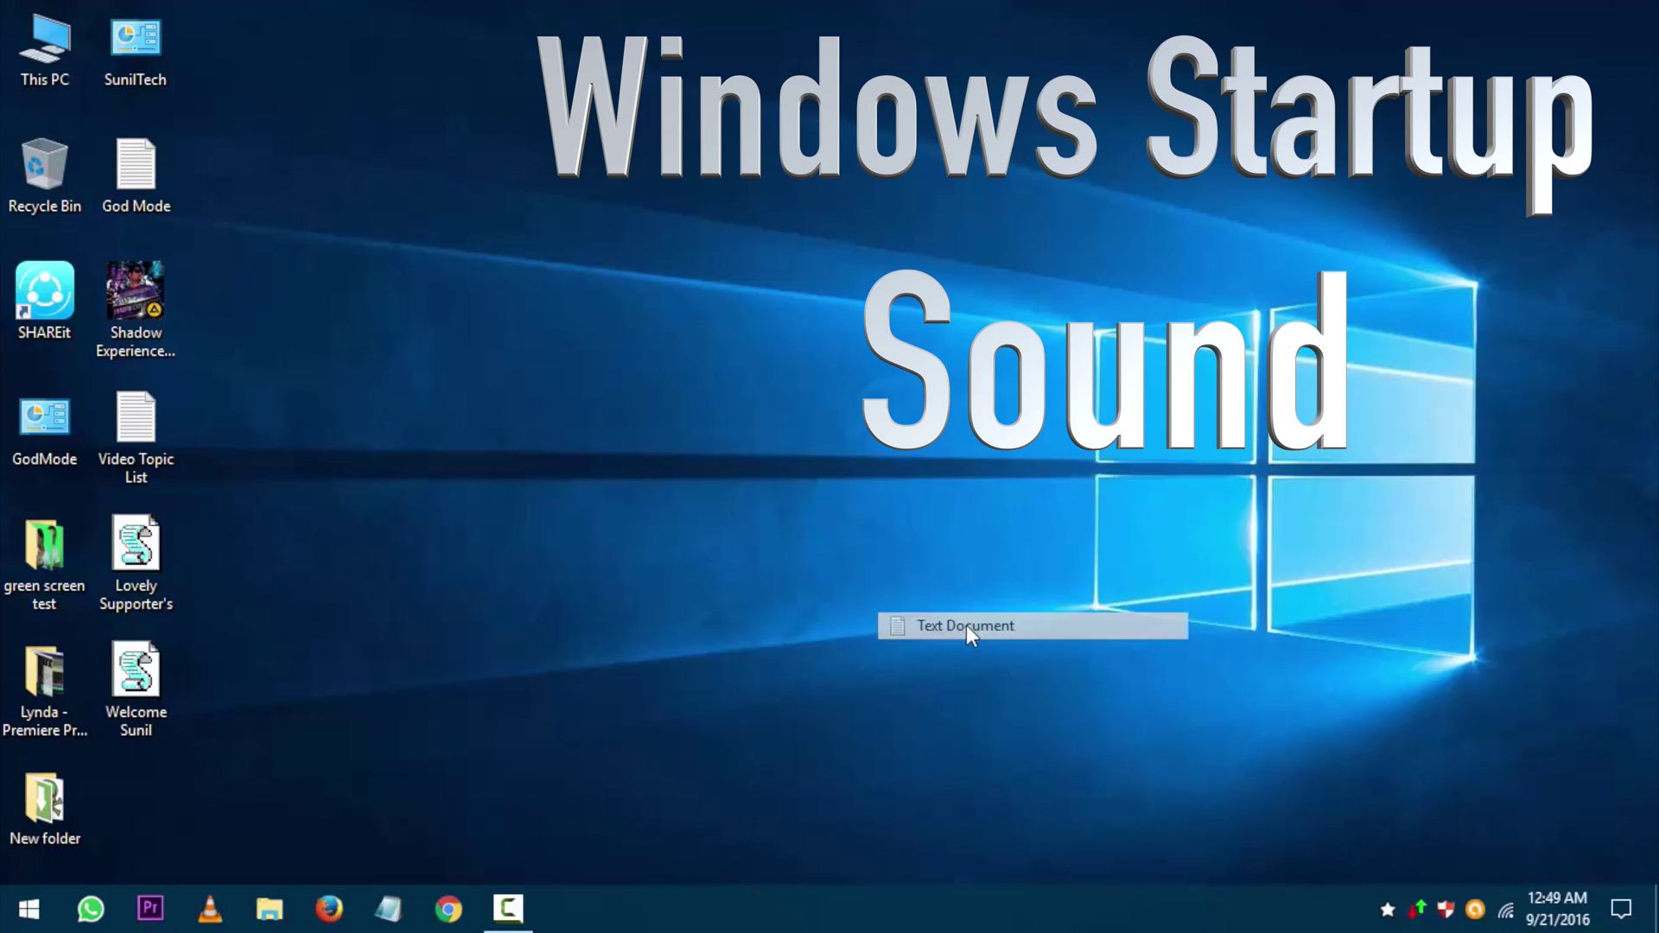
pyautogui.press('Return')
pyautogui.press('Return')
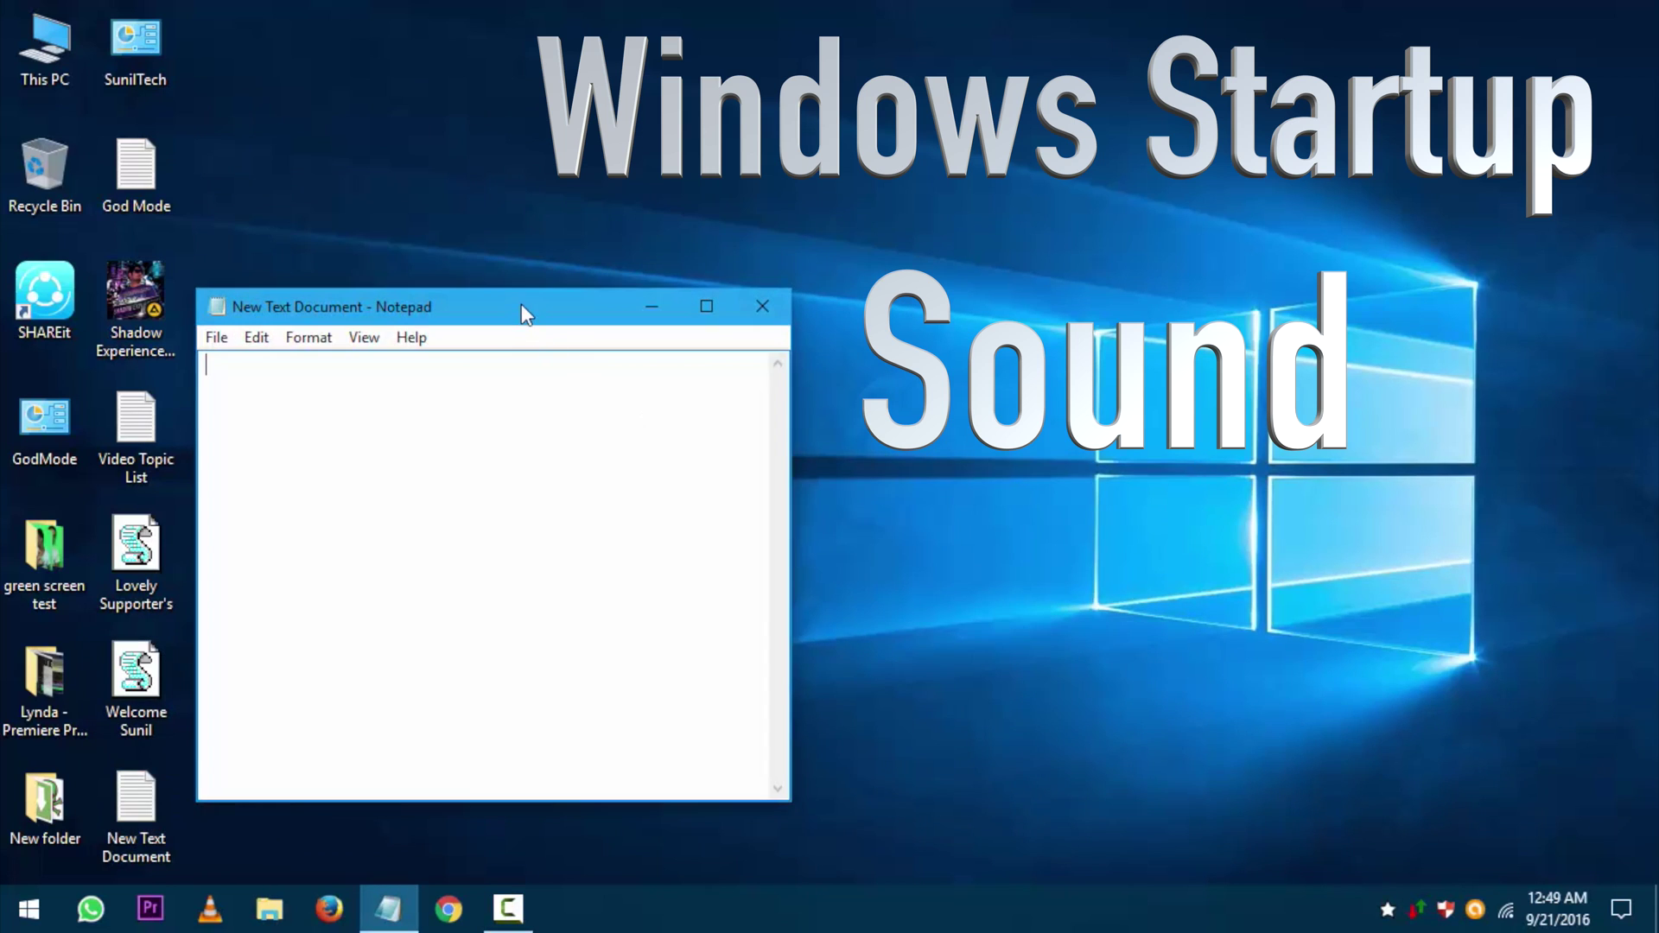
# Set the Notepad font to Consolas size 20 and widen the window
pyautogui.moveTo(522, 310); pyautogui.dragTo(599, 228)
pyautogui.click(386, 254)
pyautogui.click(415, 311)
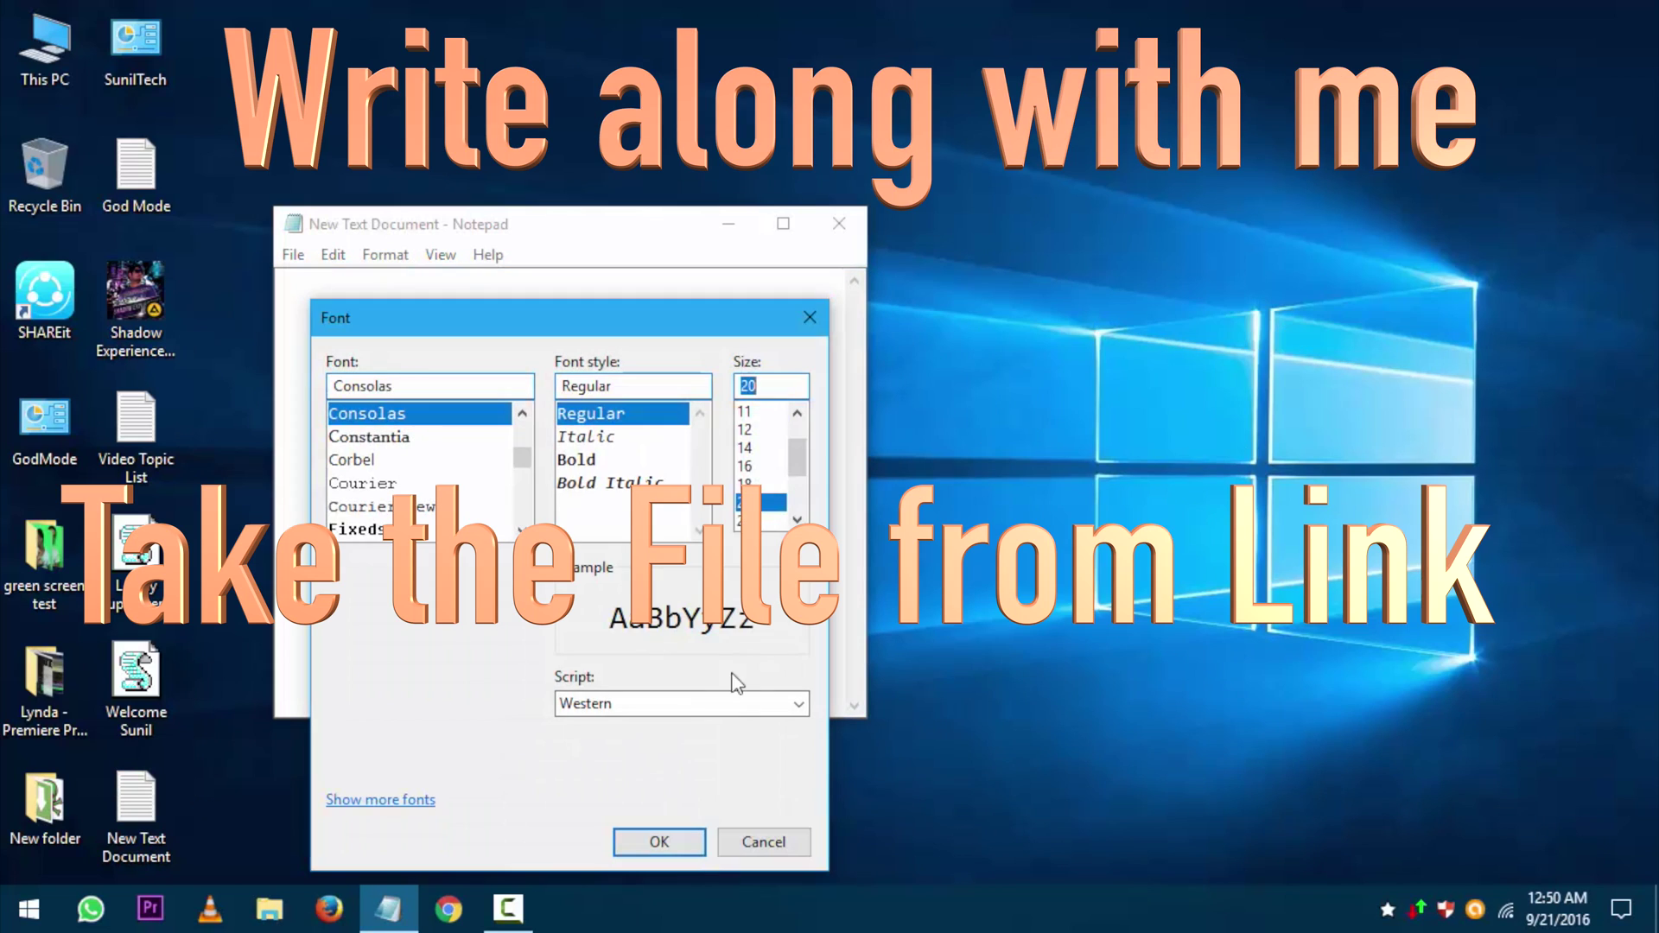
pyautogui.click(760, 441)
pyautogui.click(652, 838)
pyautogui.moveTo(866, 584); pyautogui.dragTo(1414, 830)
pyautogui.write('D')
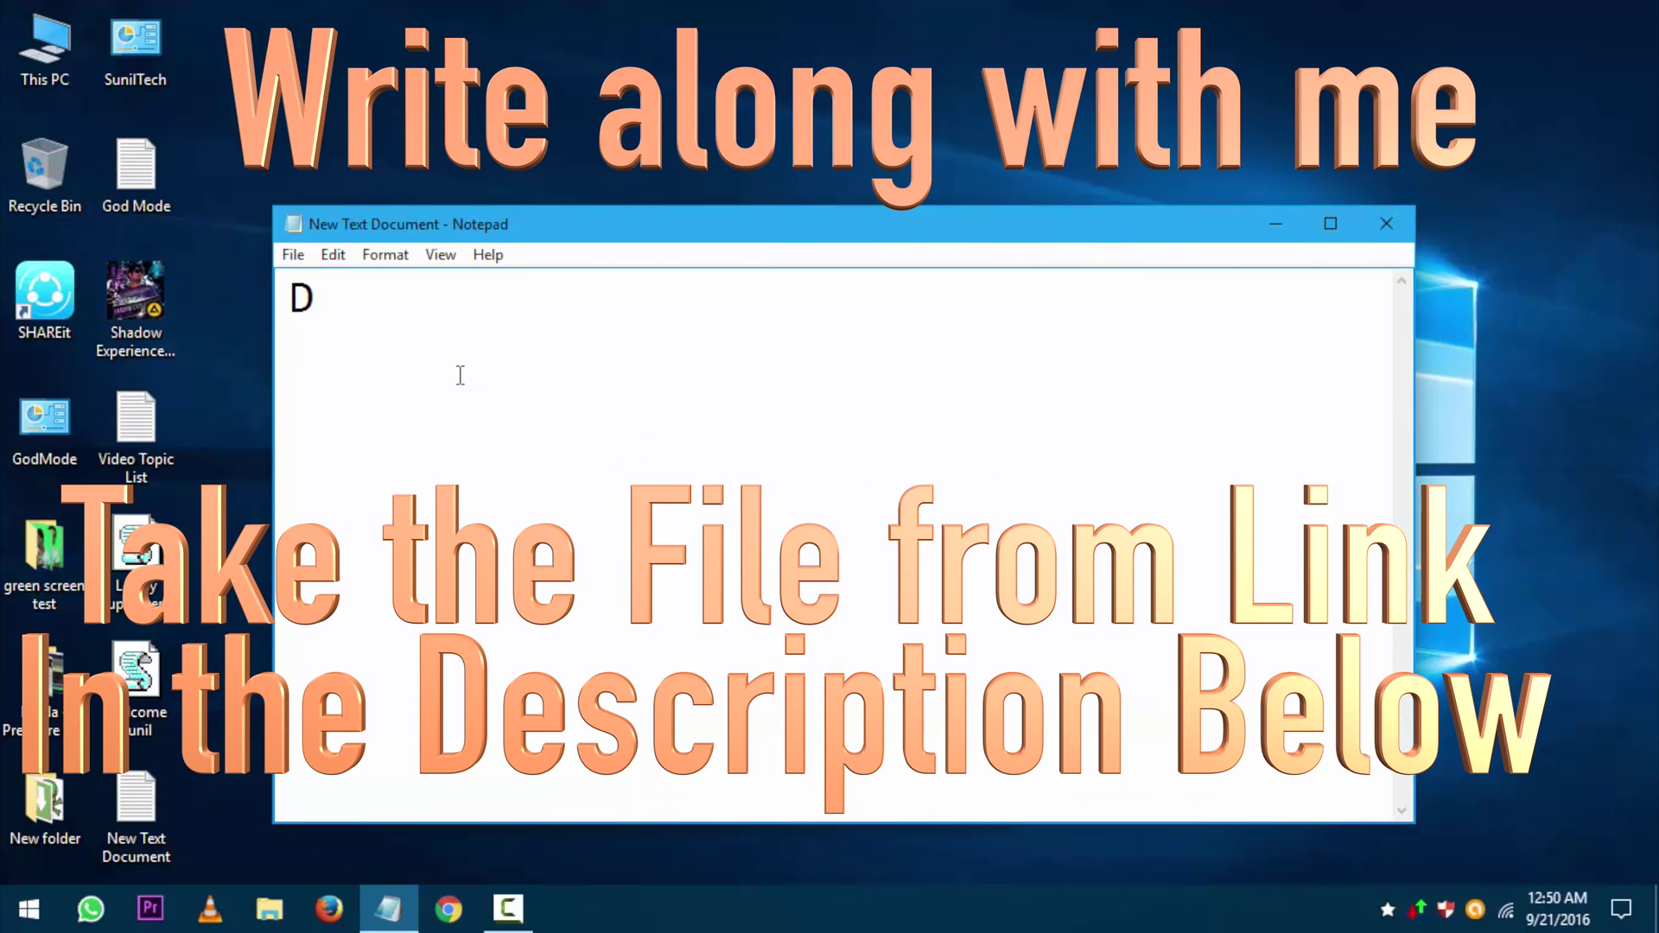
pyautogui.write('im spea')
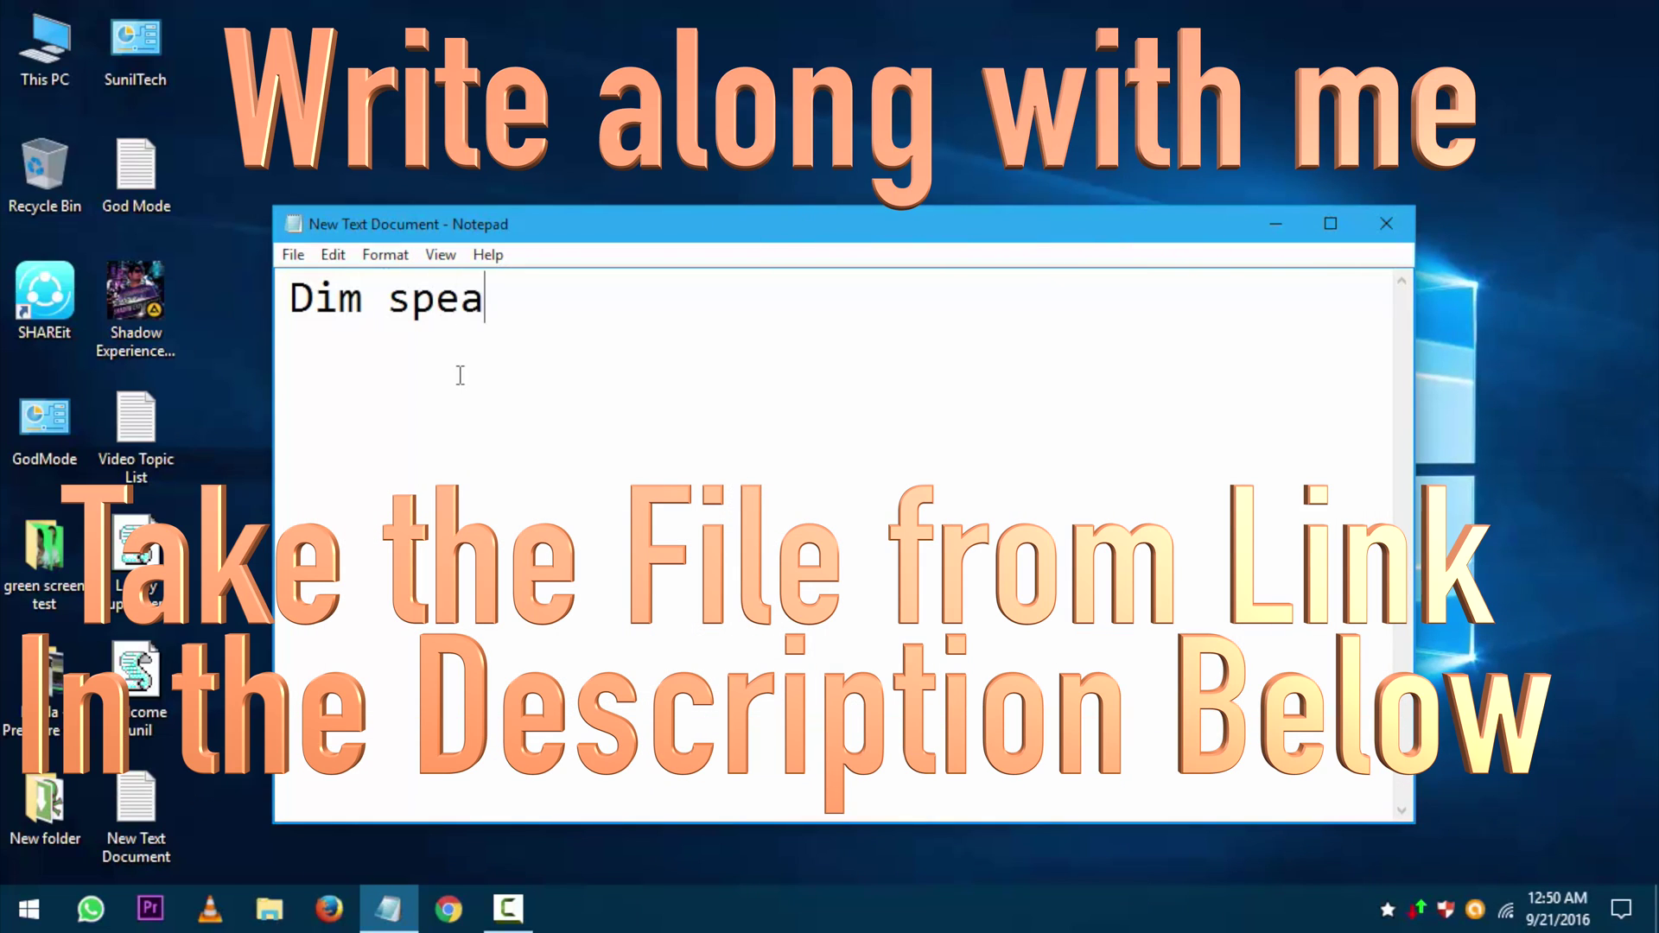
pyautogui.write('ks, sp')
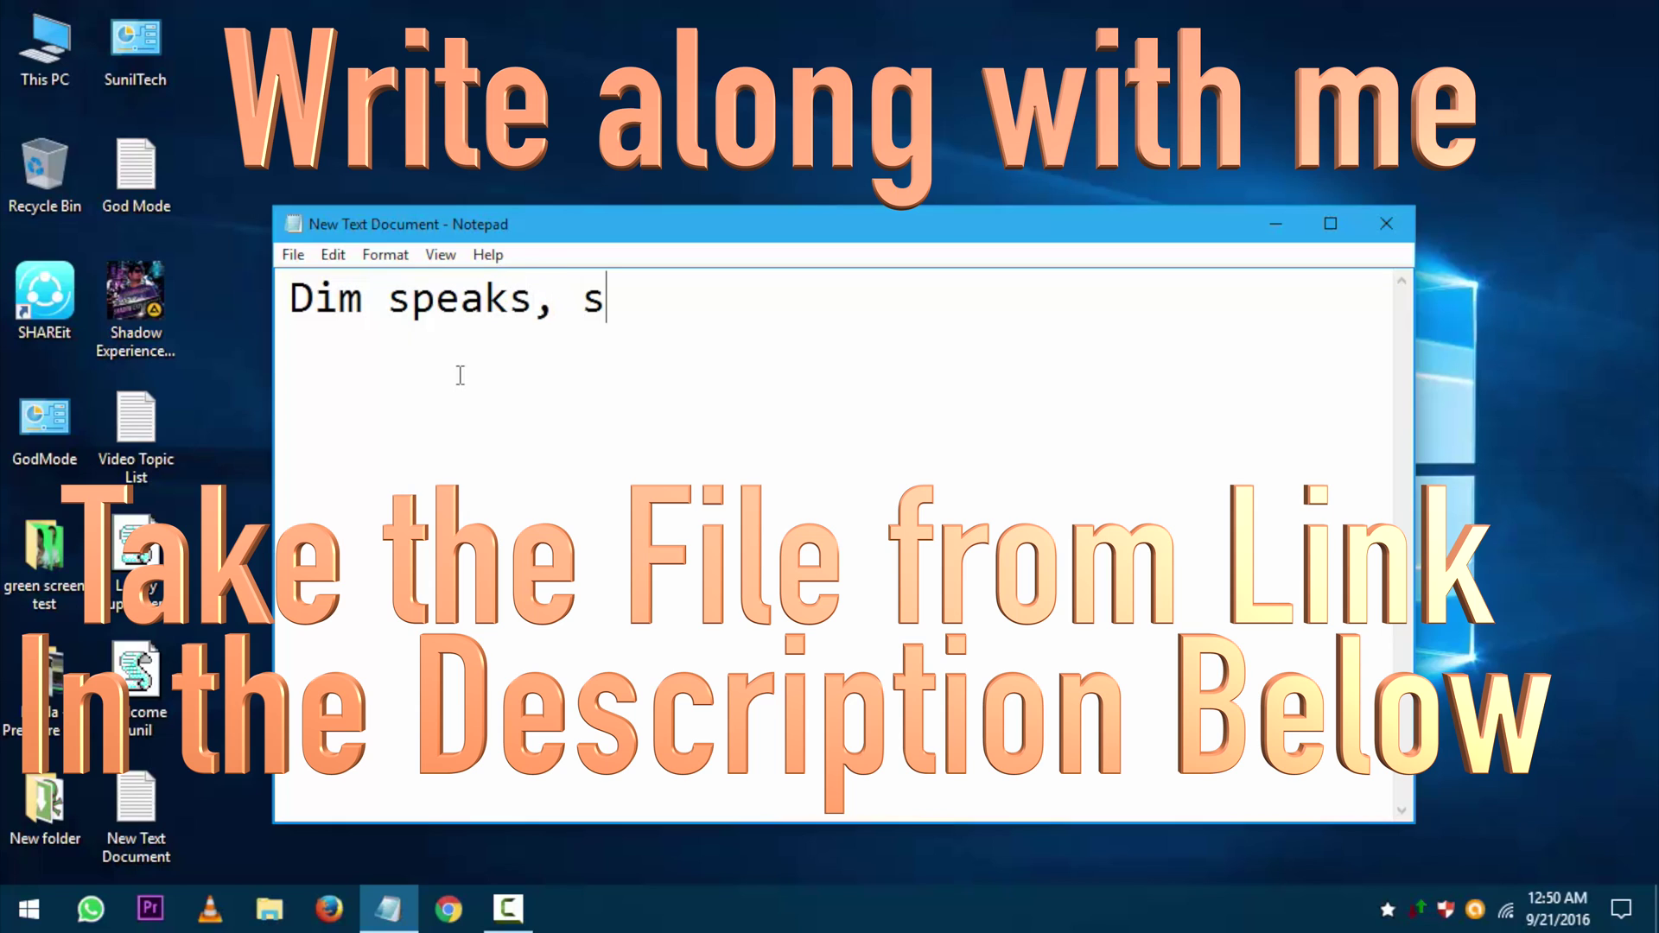
pyautogui.write('eech')
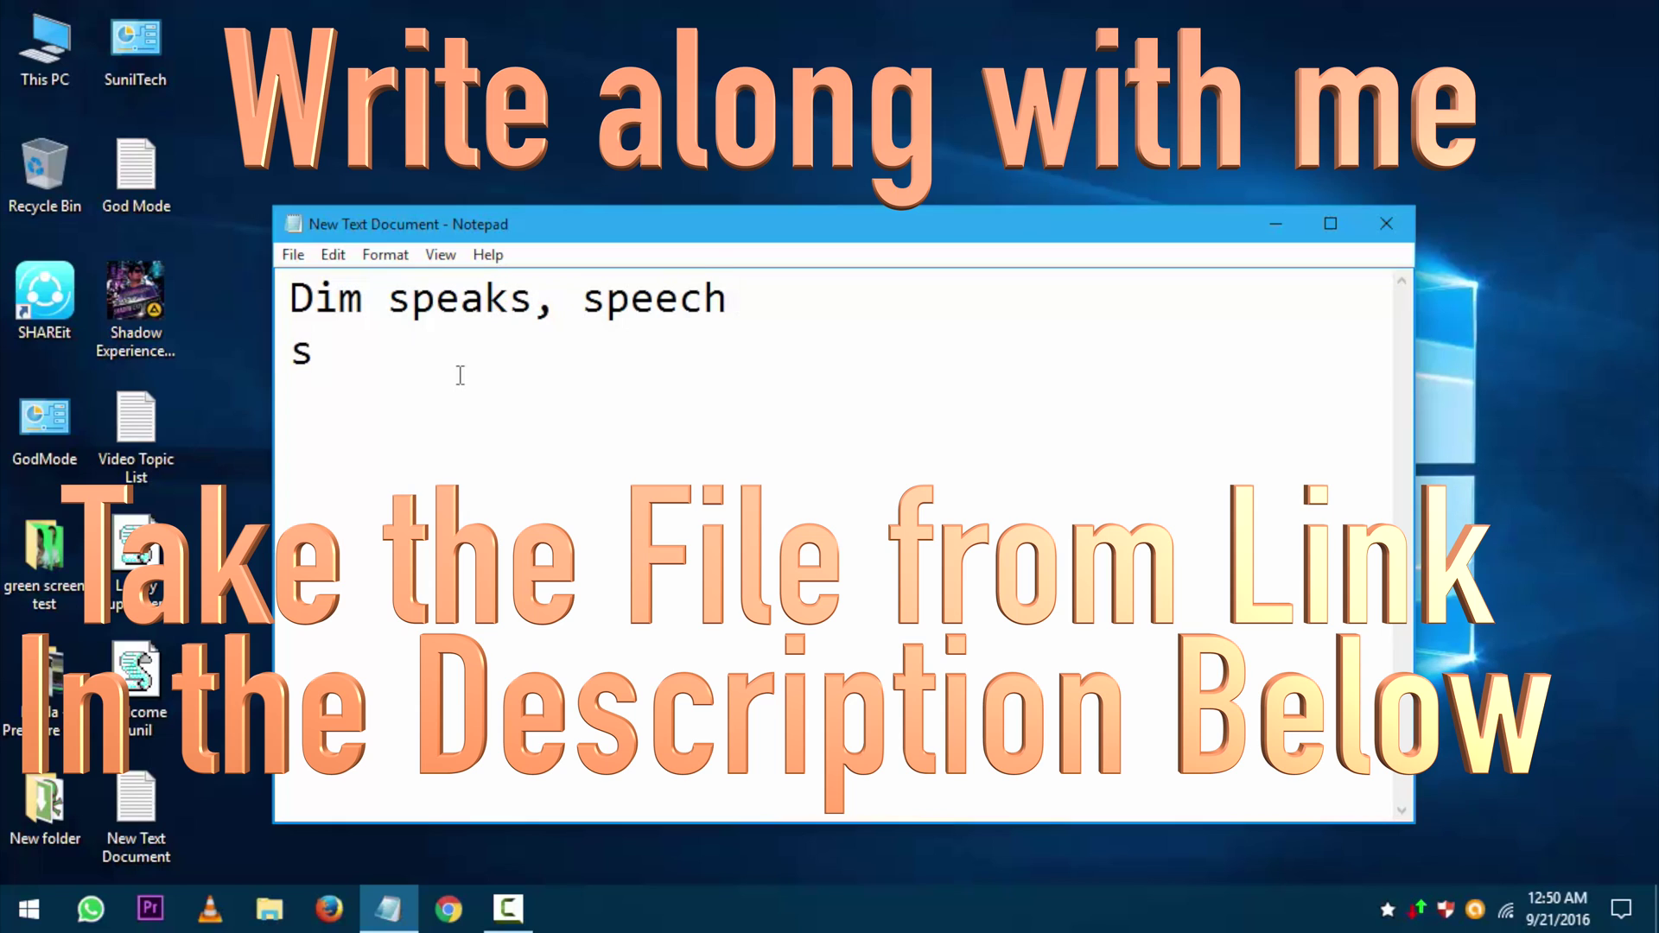
pyautogui.write(' speaks="')
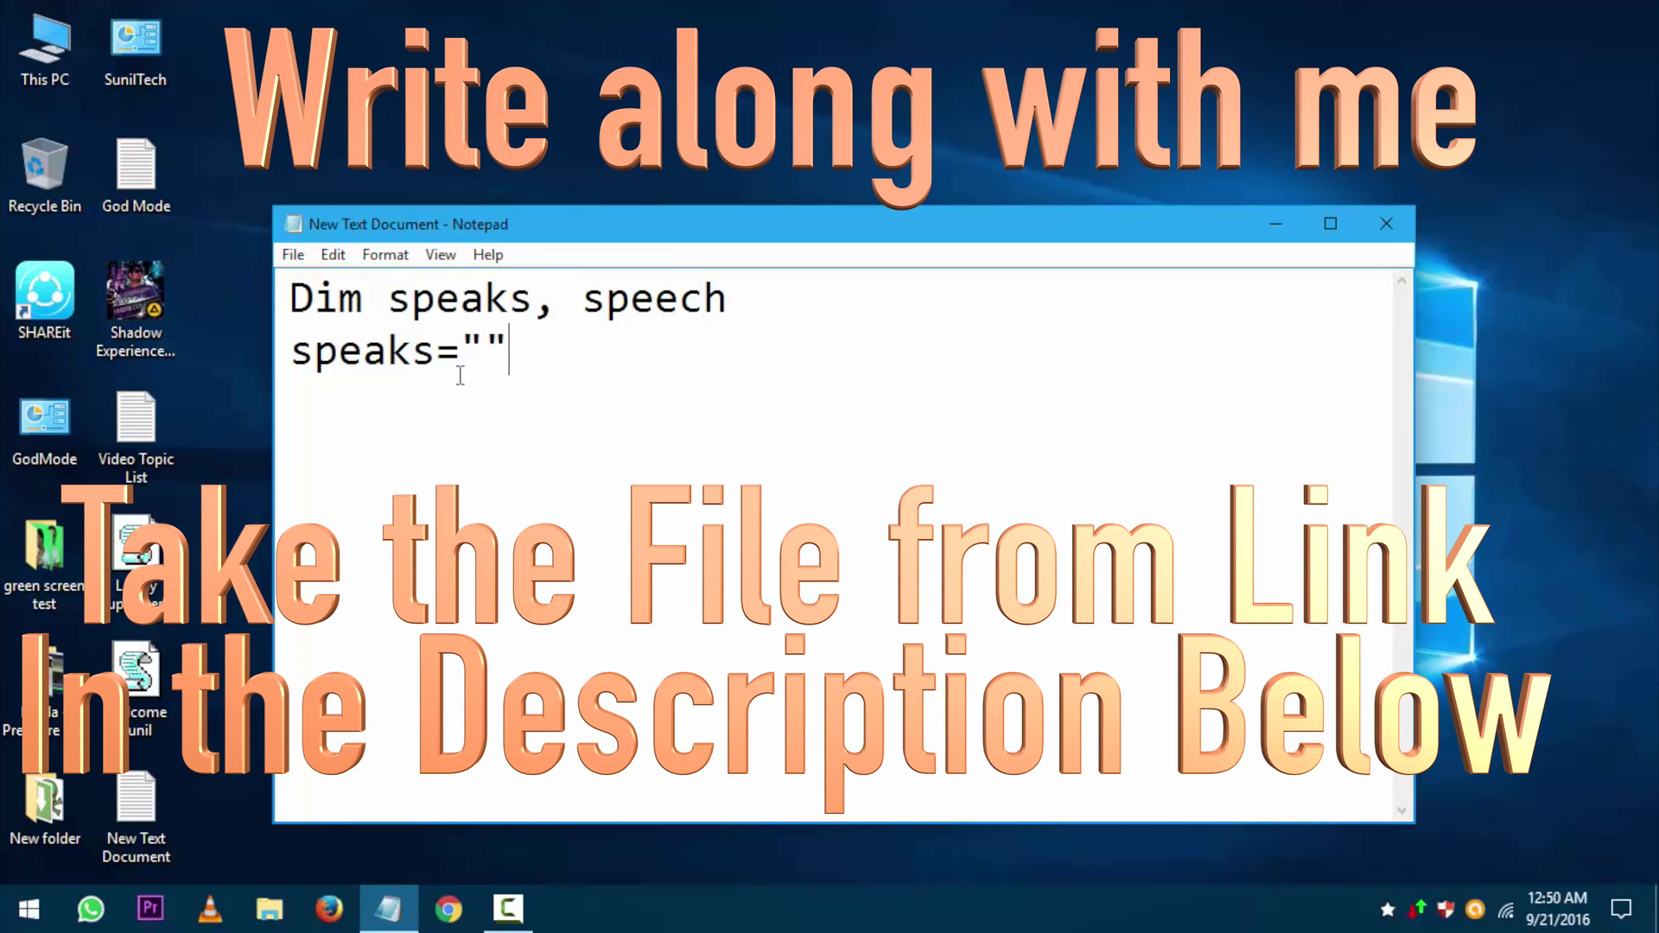
# Complete the script lines, inserting CreateObject before ("sapi.spvoice") on line 3
pyautogui.press('Left')
pyautogui.write('Wel')
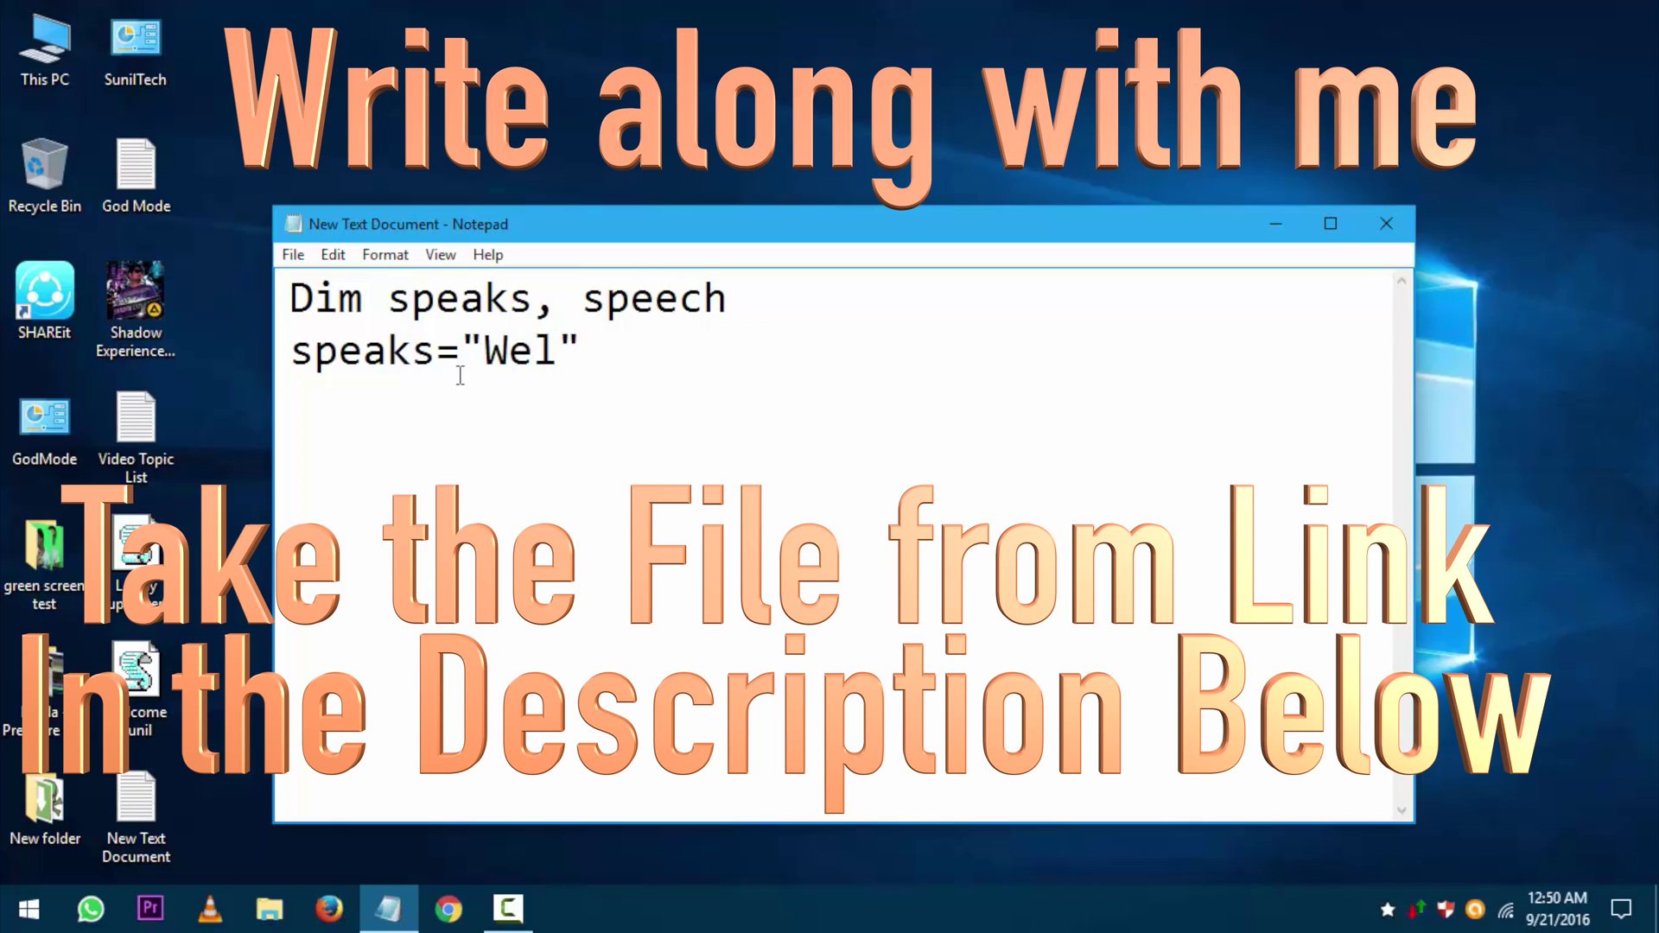
pyautogui.write('come to y')
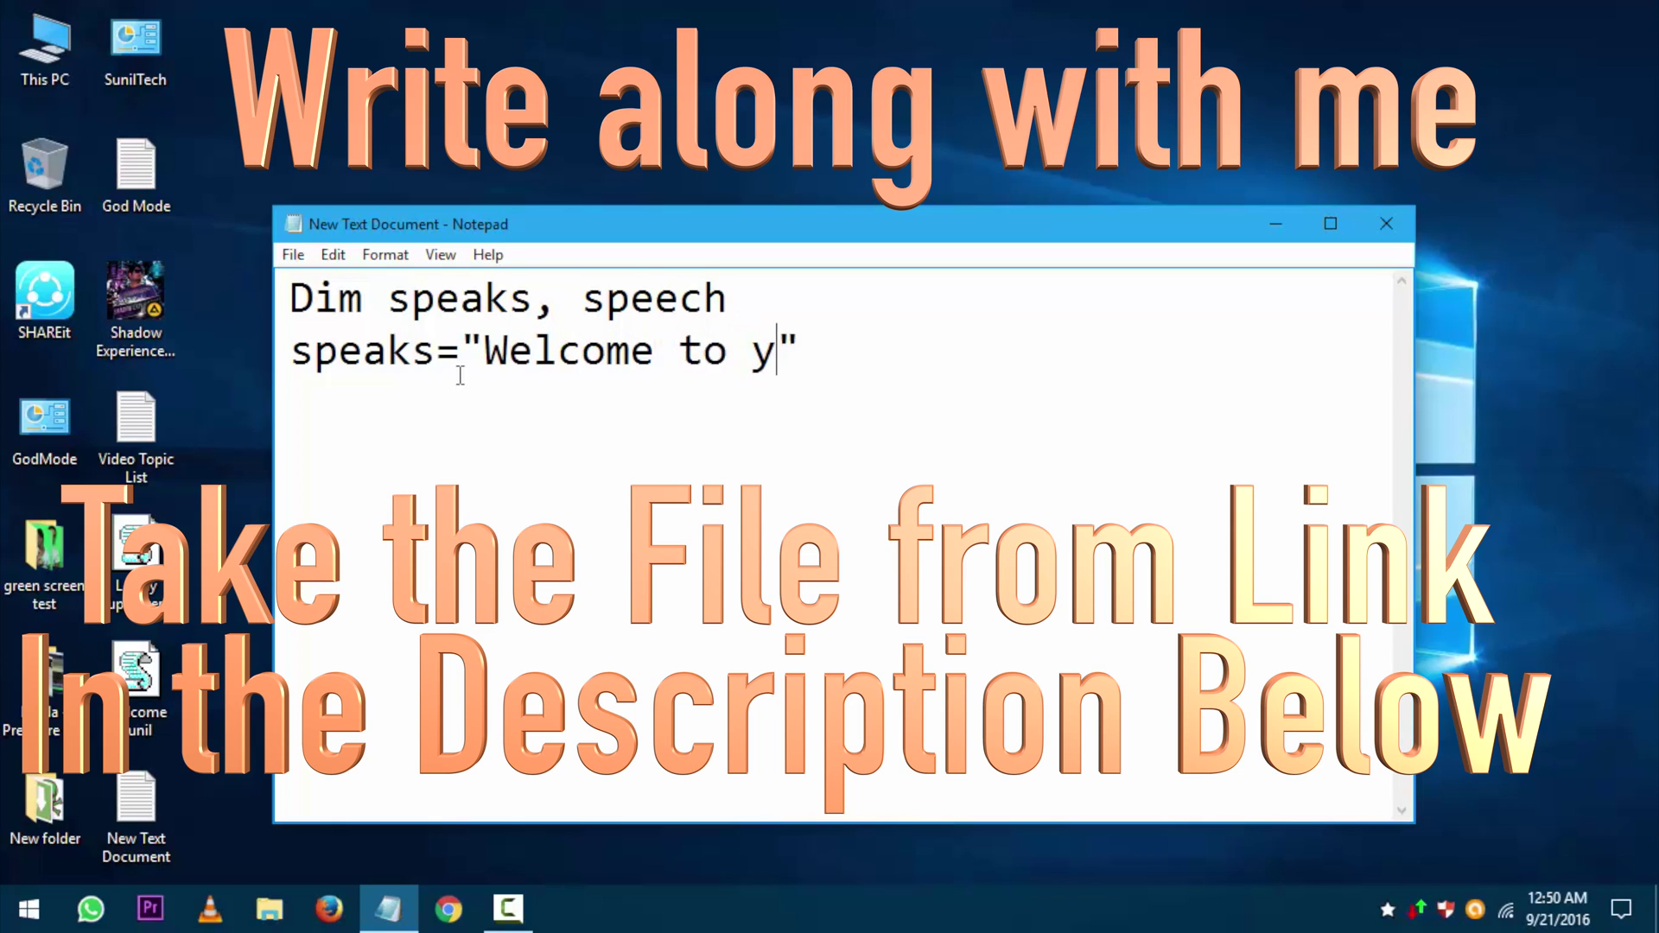
pyautogui.write('our laptop, ')
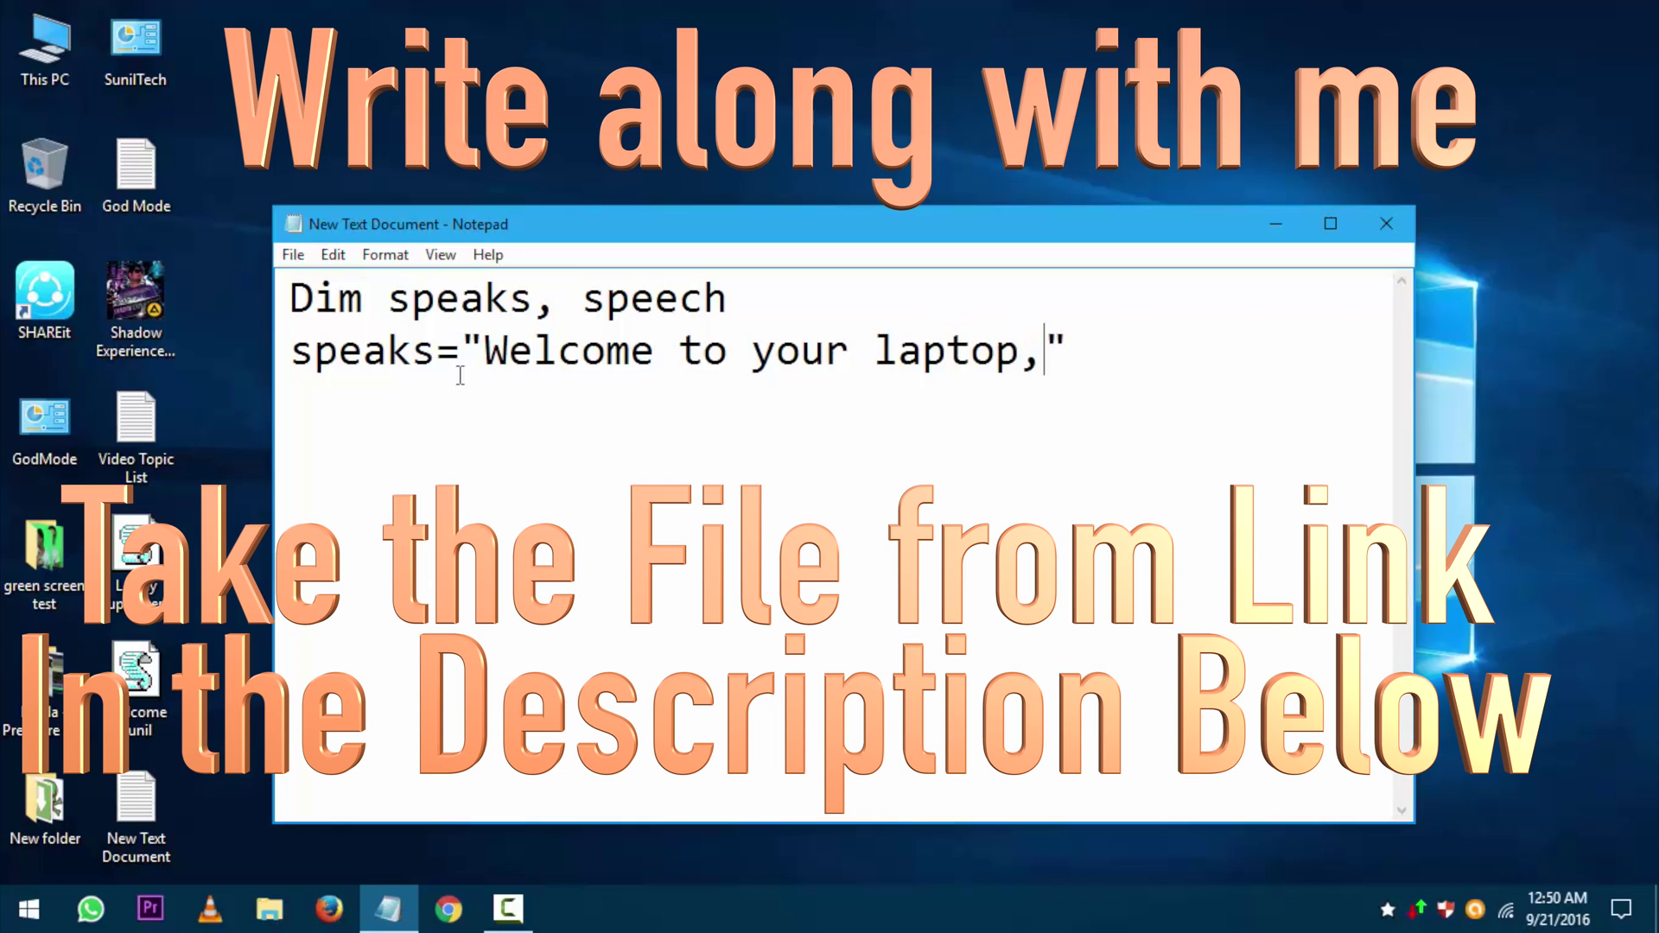
pyautogui.write('Sunil" S')
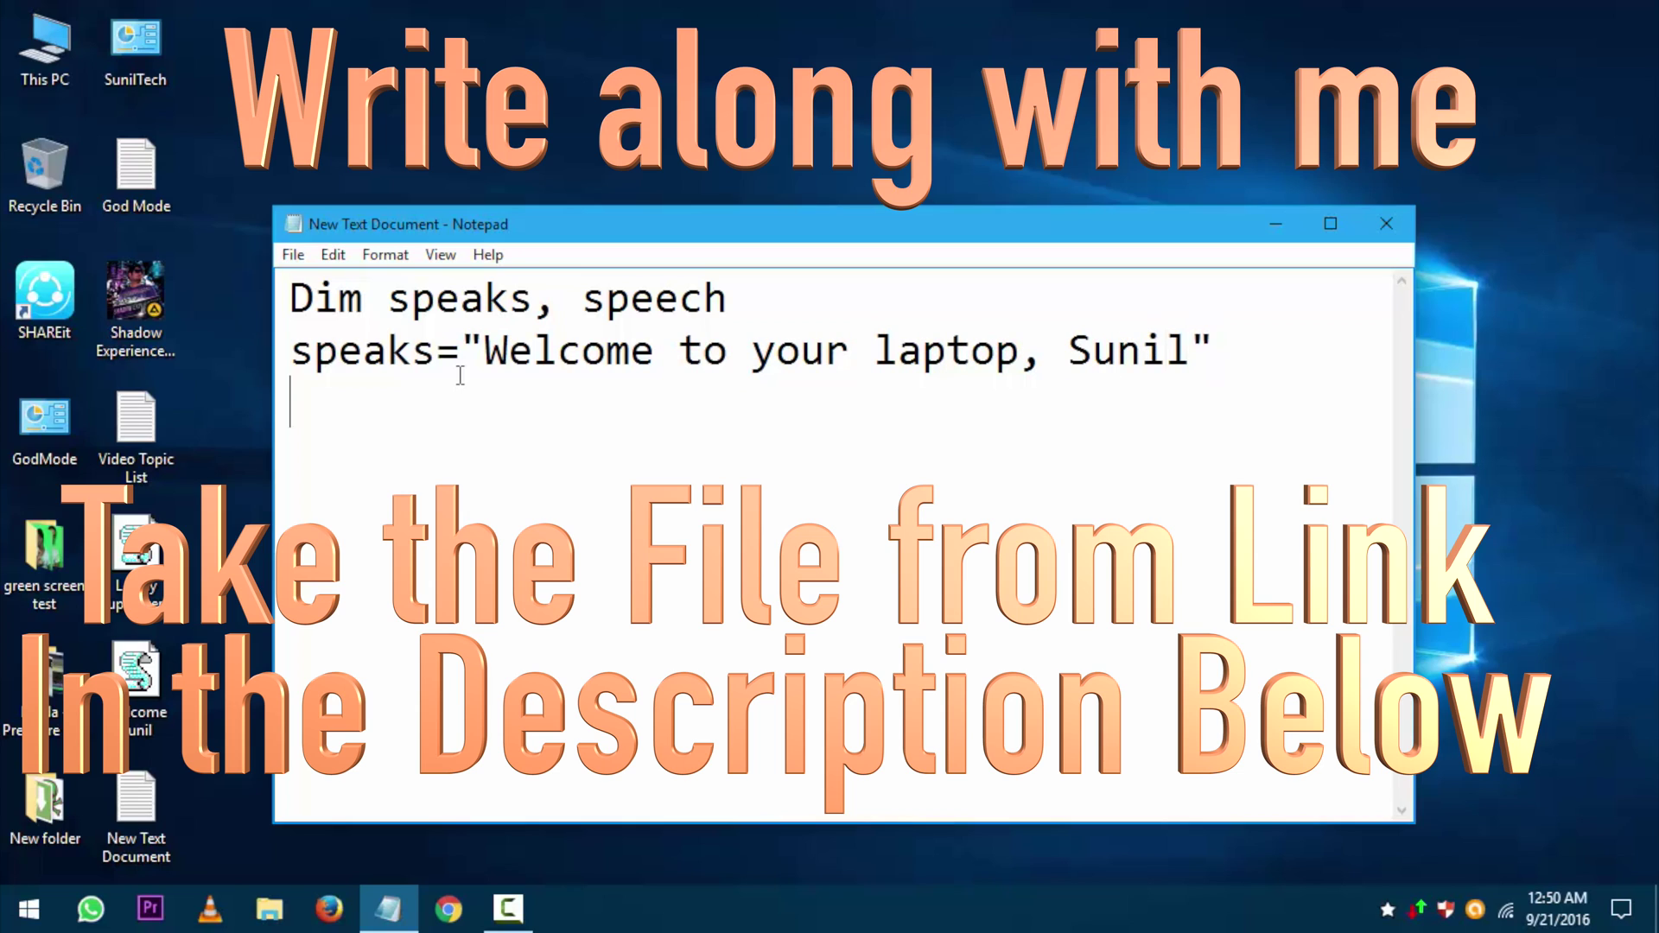
pyautogui.write('et sp')
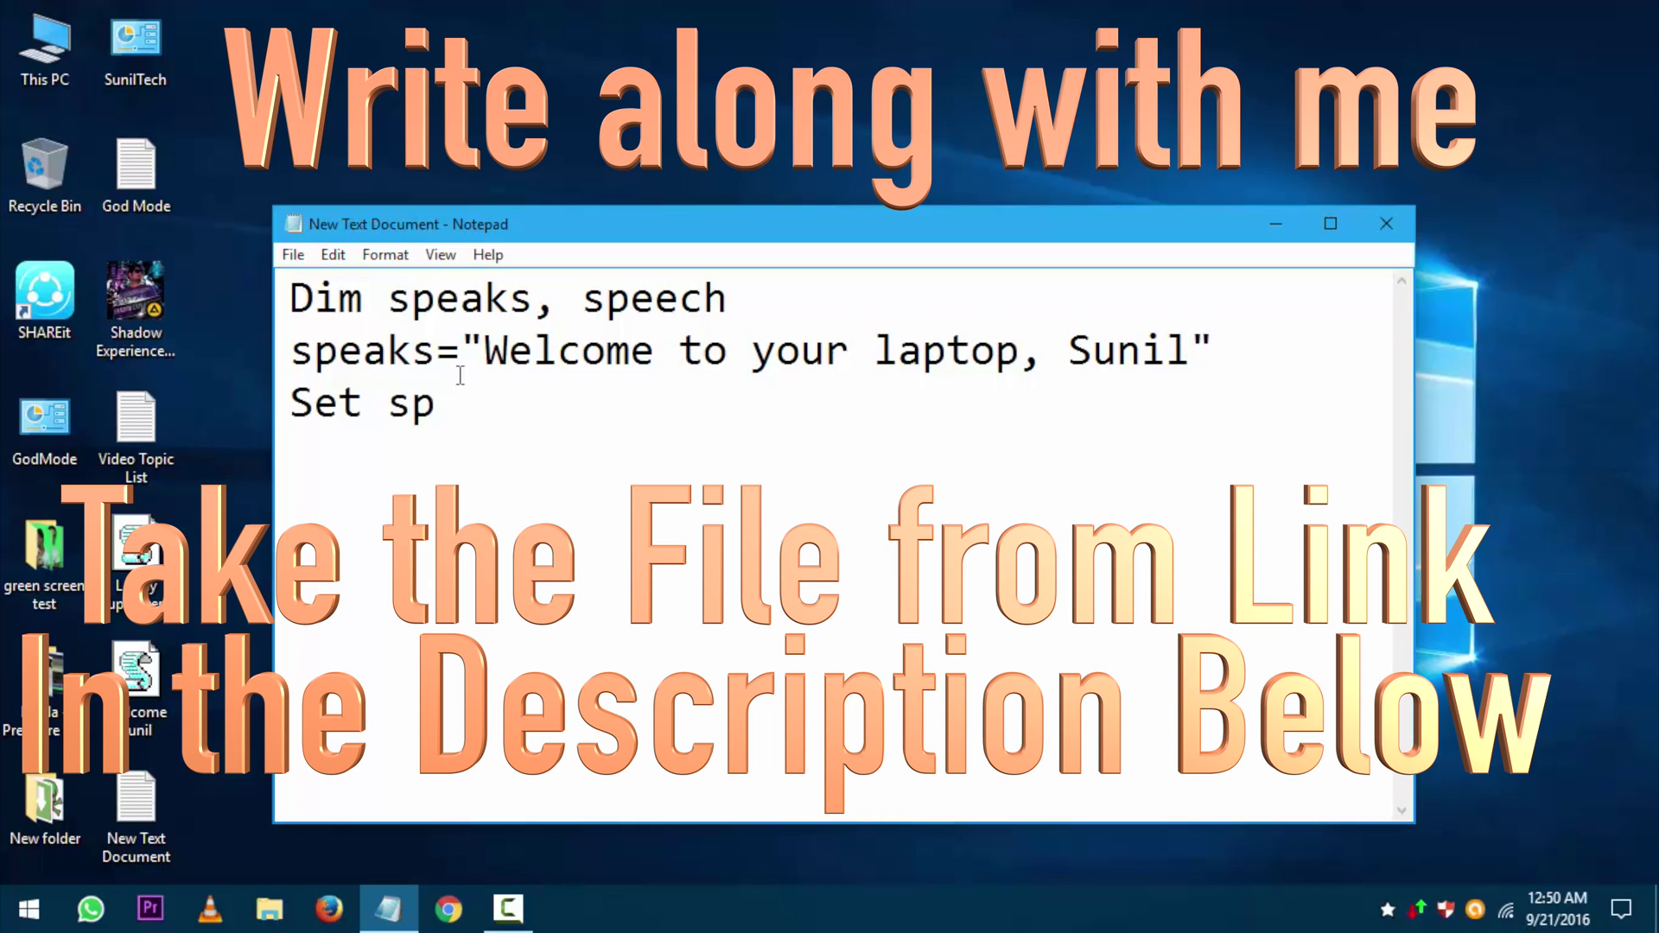
pyautogui.write('eech=')
pyautogui.write('(')
pyautogui.write('""')
pyautogui.press('Left')
pyautogui.write('sa')
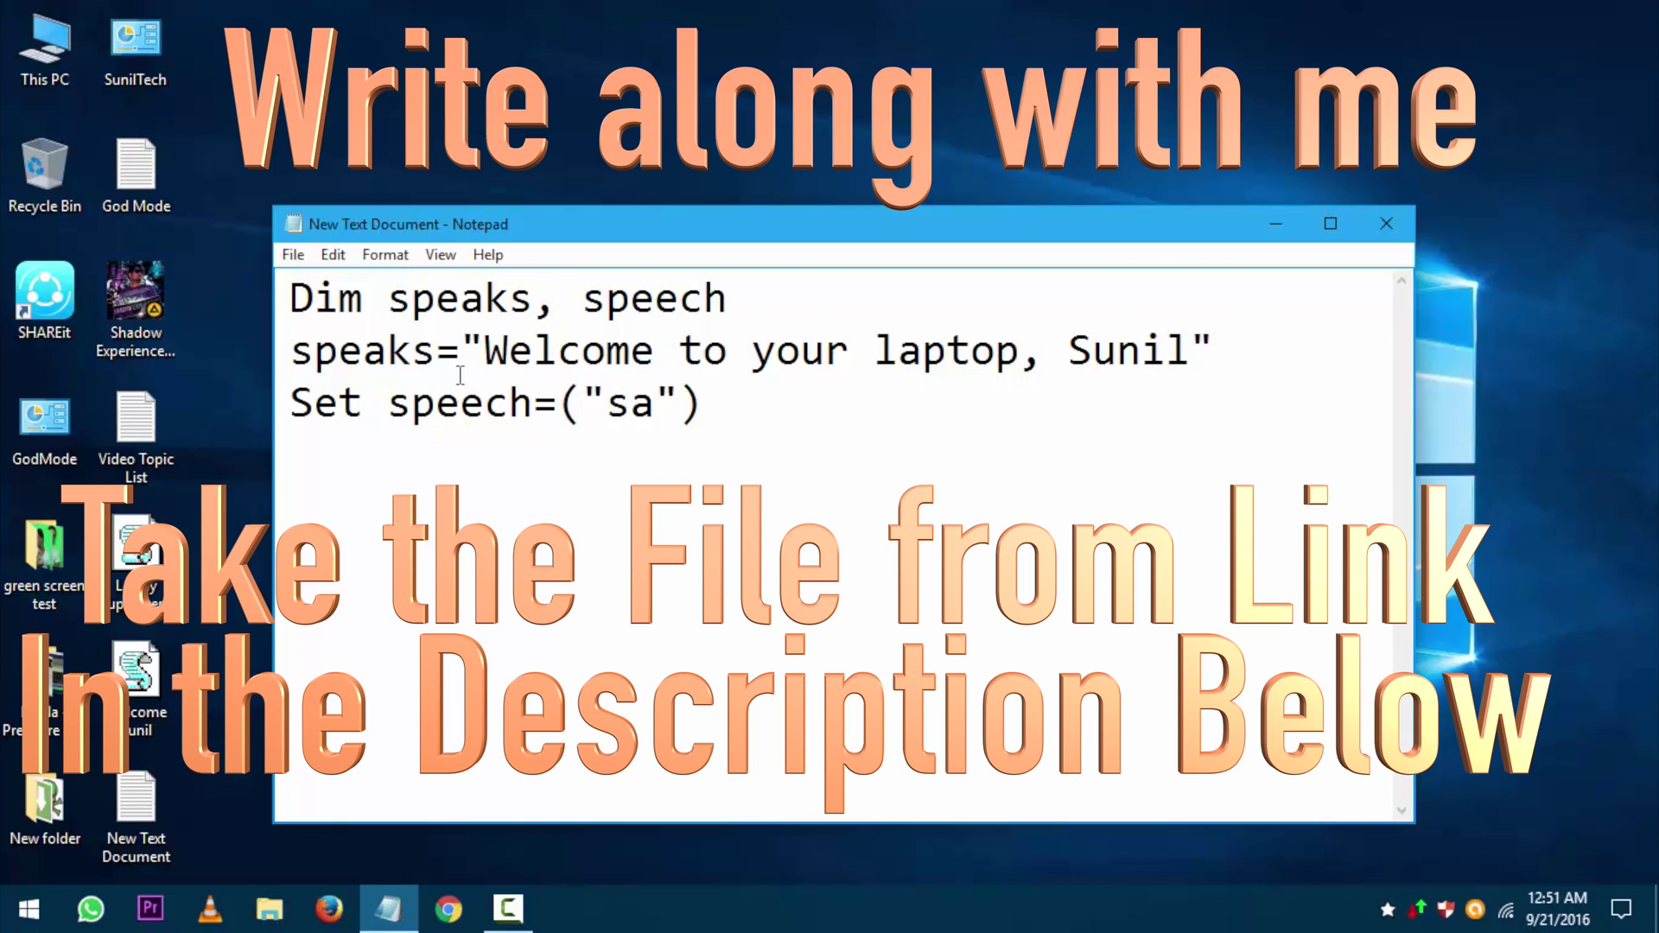
pyautogui.write('pi.s')
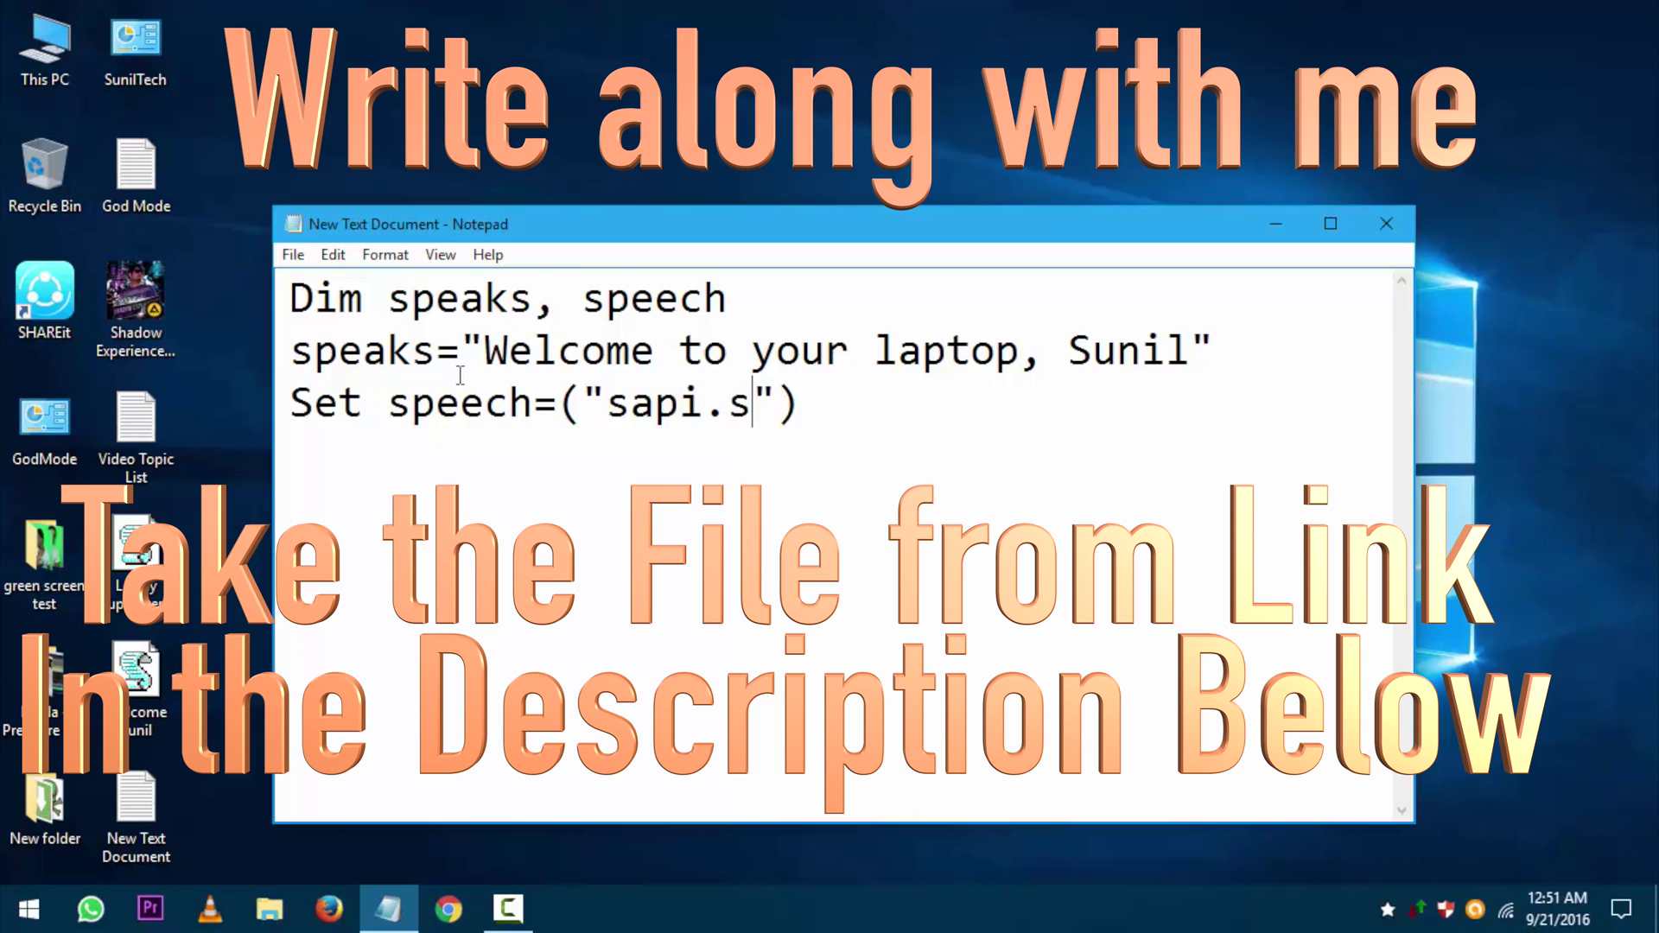
pyautogui.write('pvoice") s')
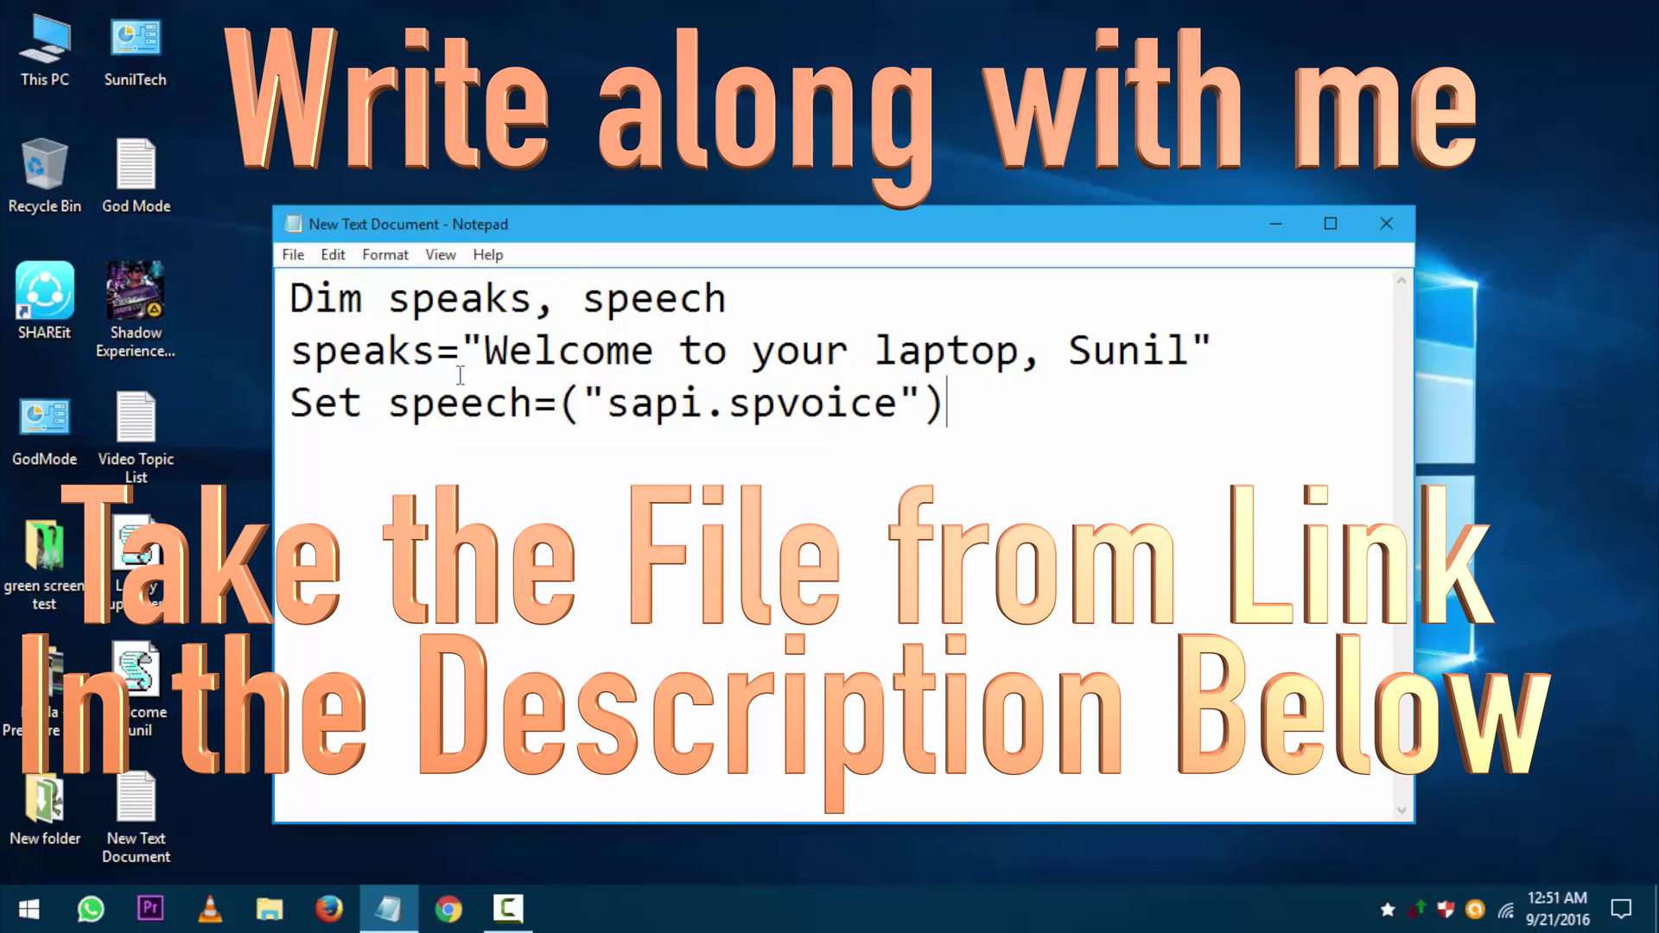
pyautogui.write('pee')
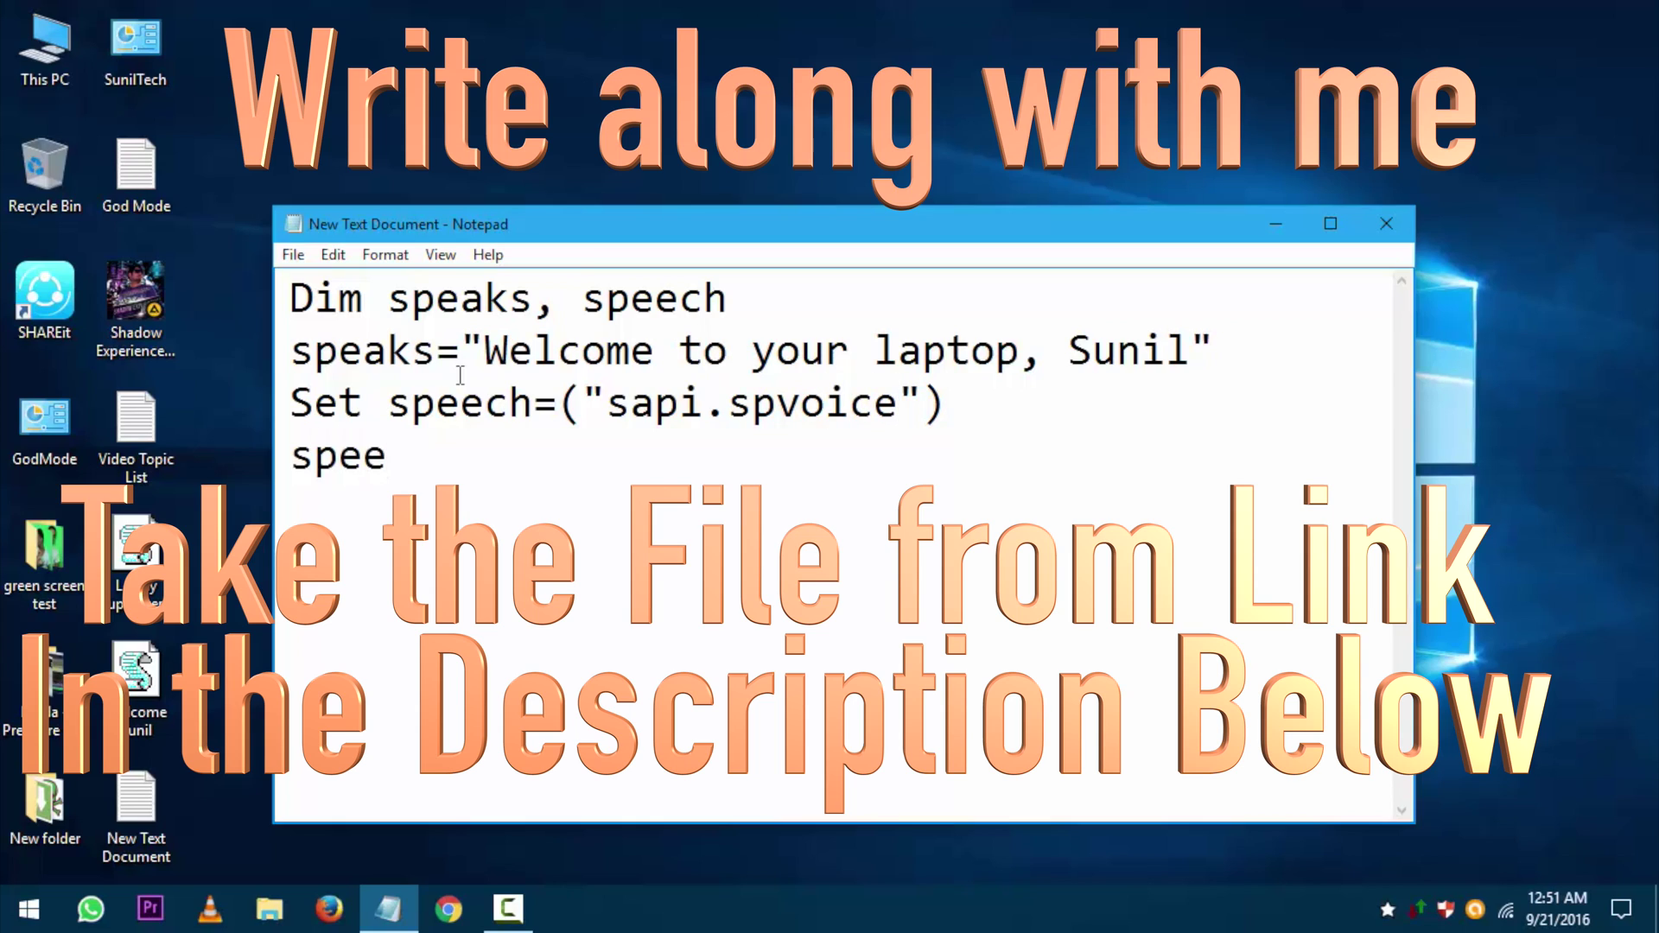
pyautogui.write('ch.Speak')
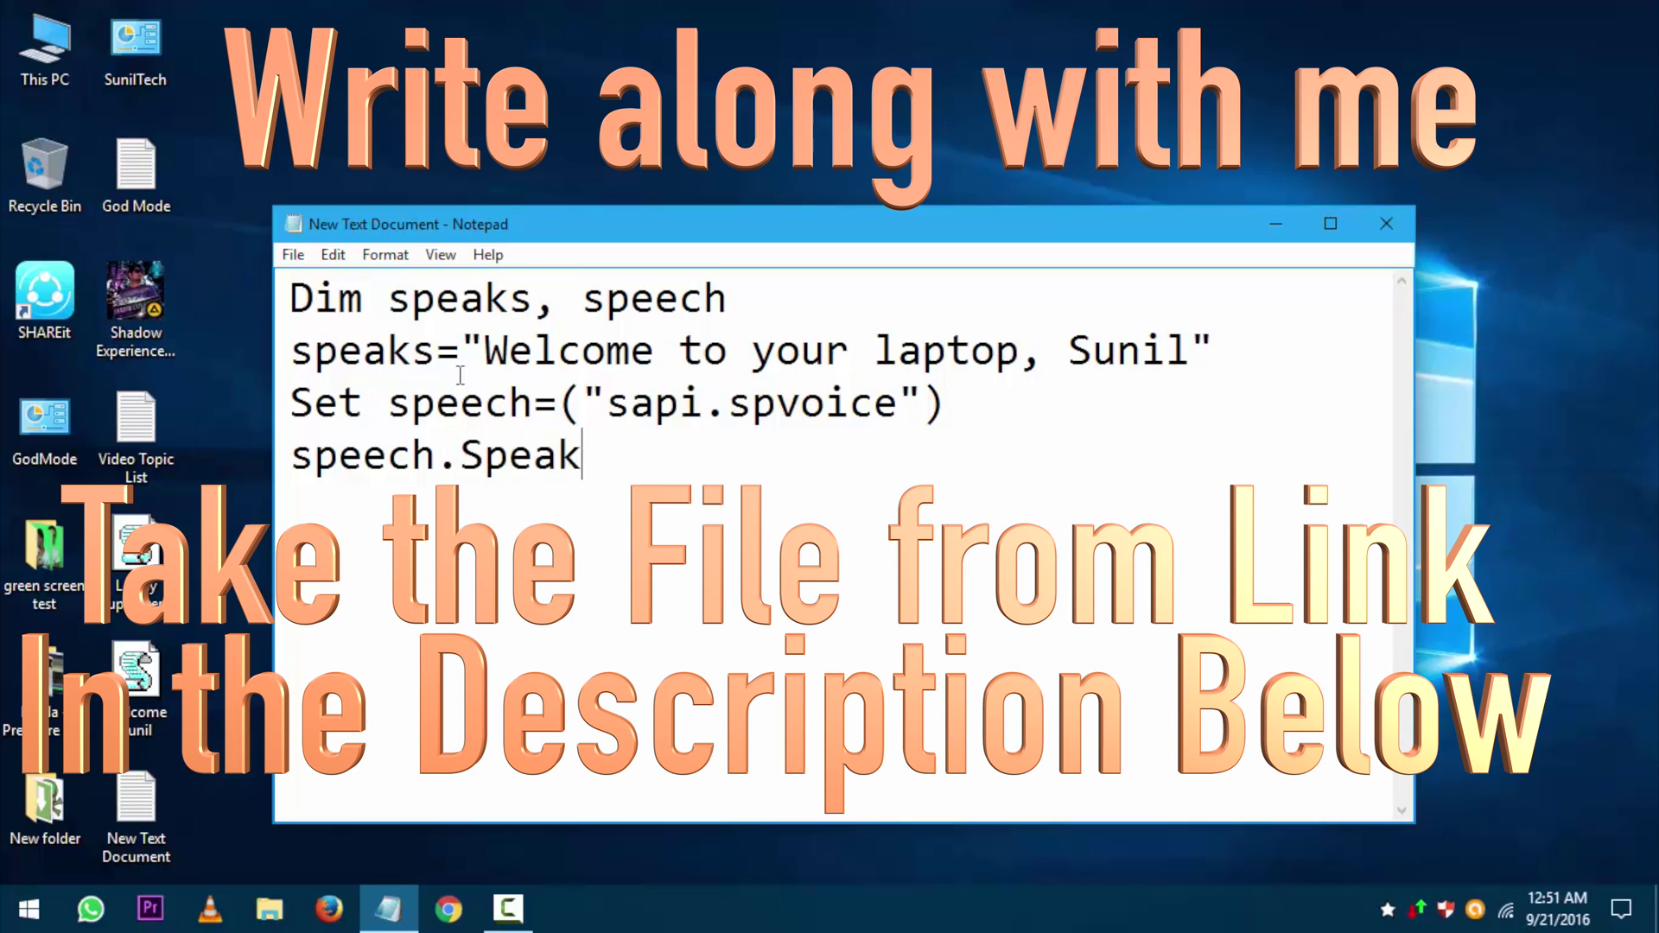
pyautogui.write(' speaks')
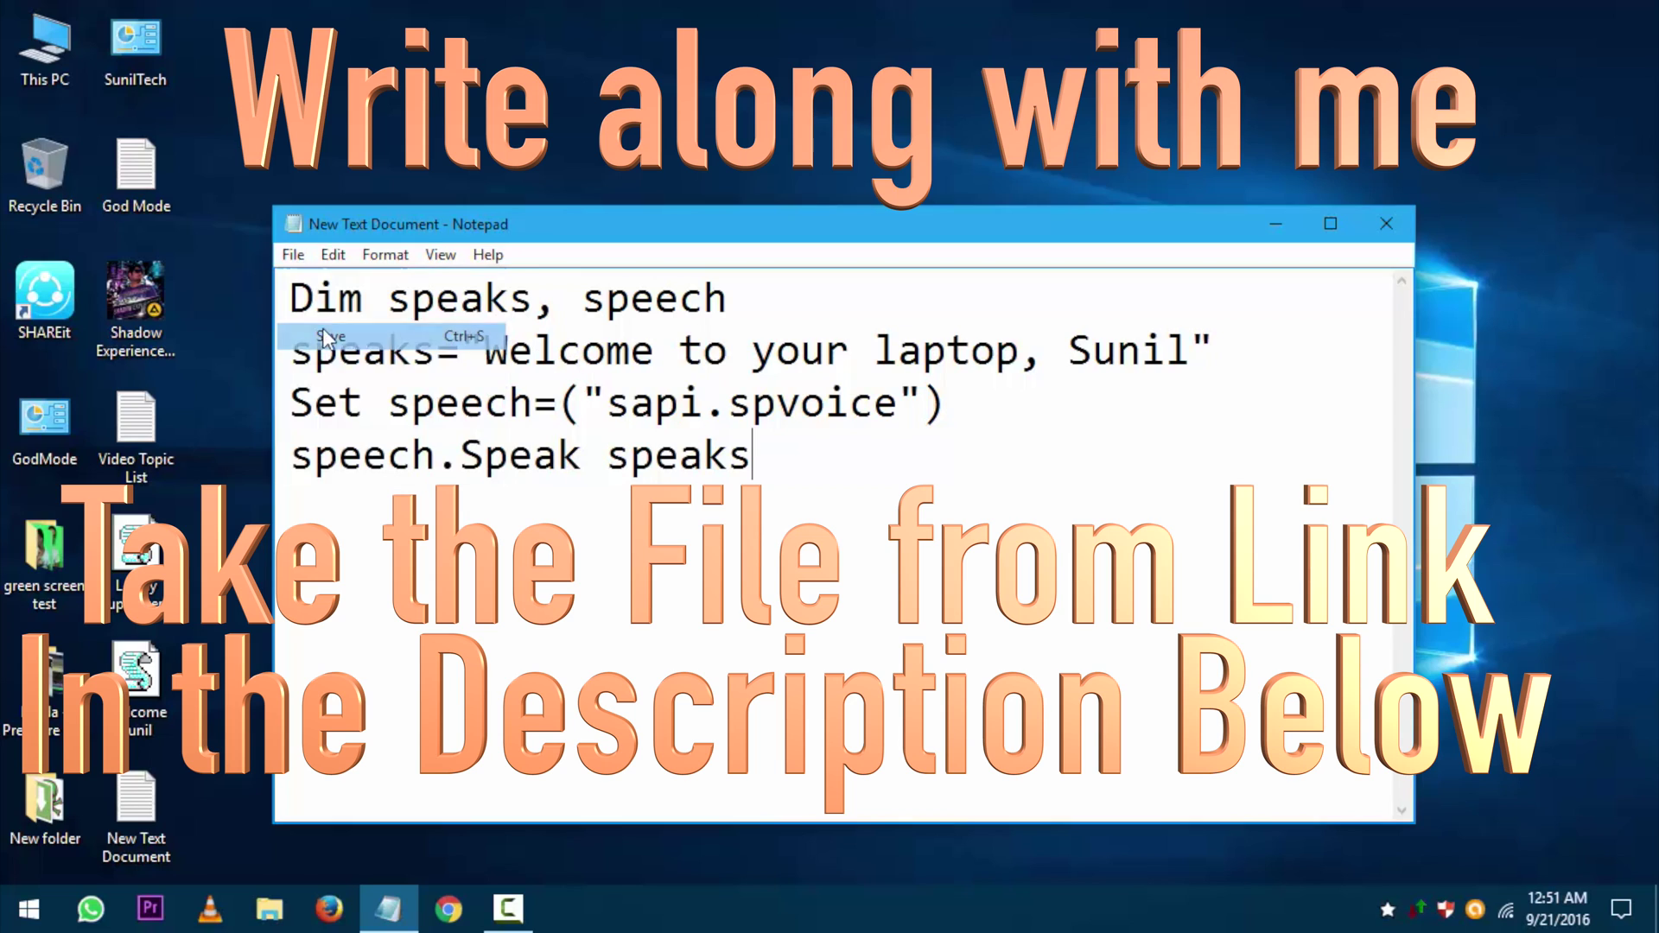
pyautogui.click(561, 401)
pyautogui.write('Cr')
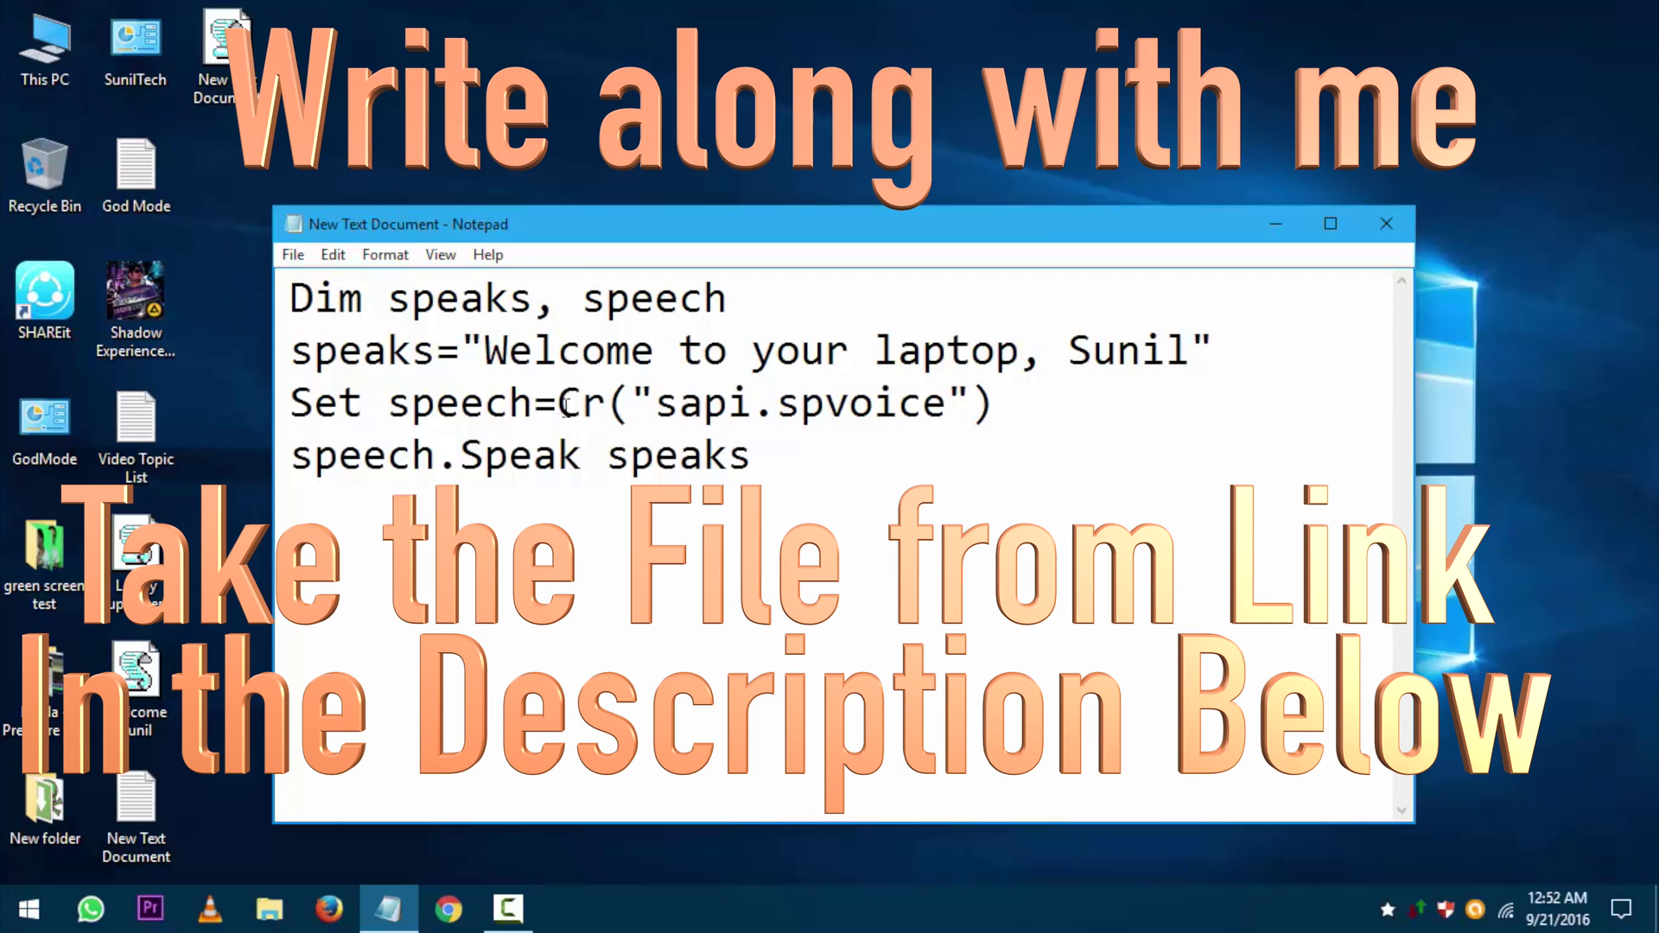
pyautogui.write('eate')
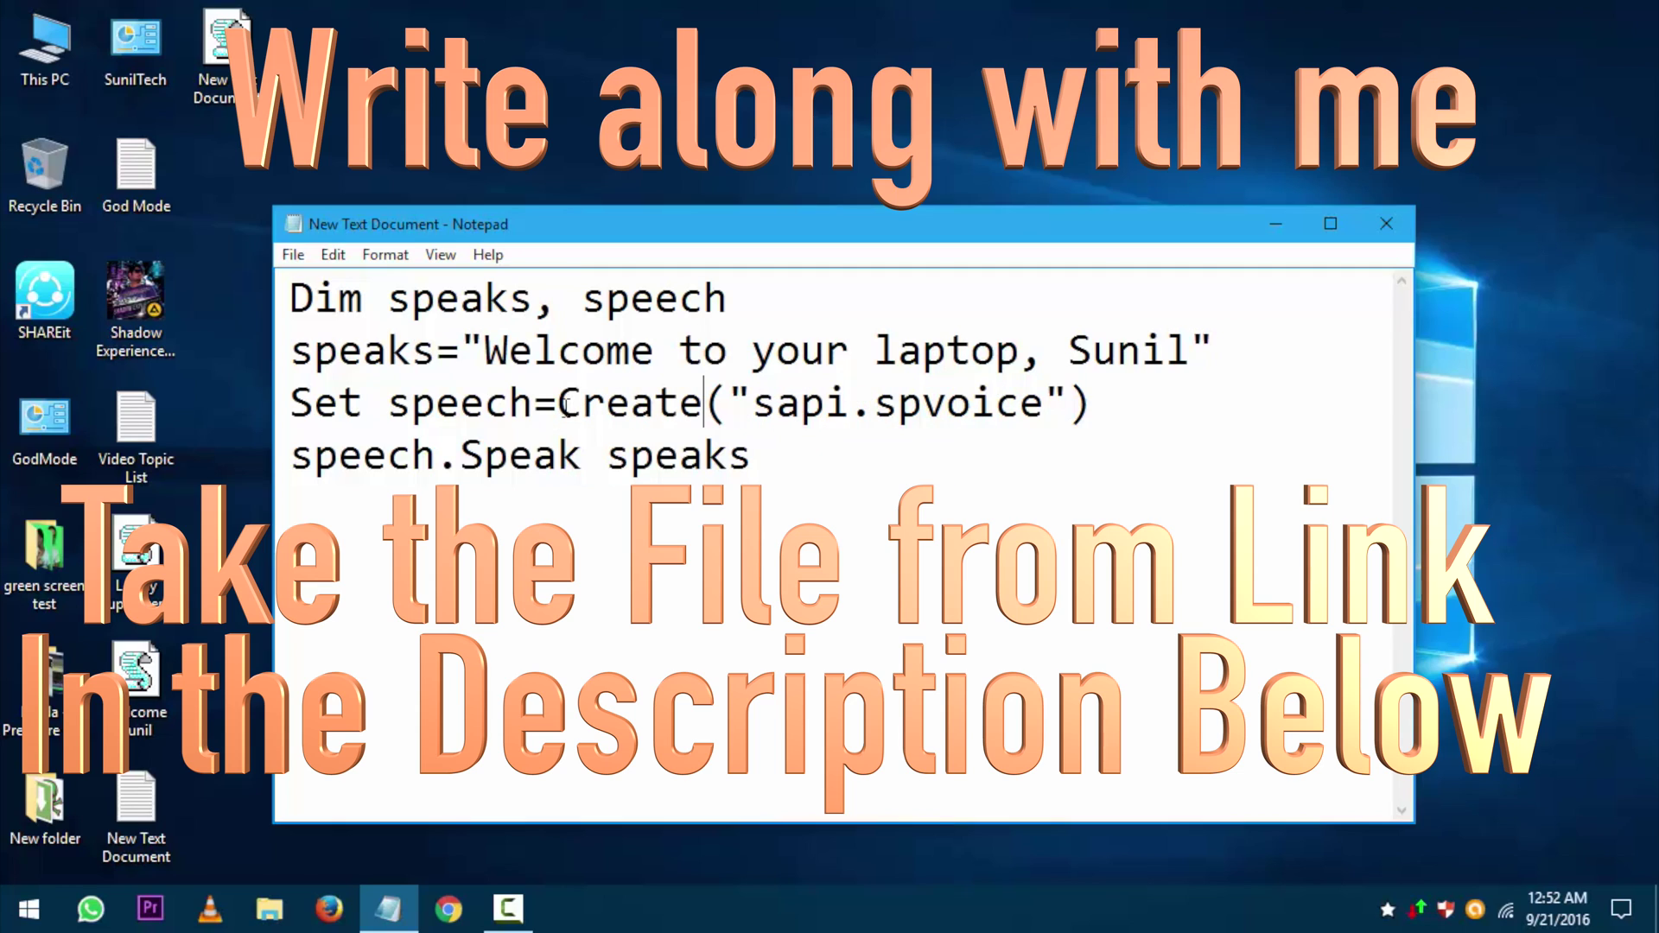
pyautogui.write('Obje')
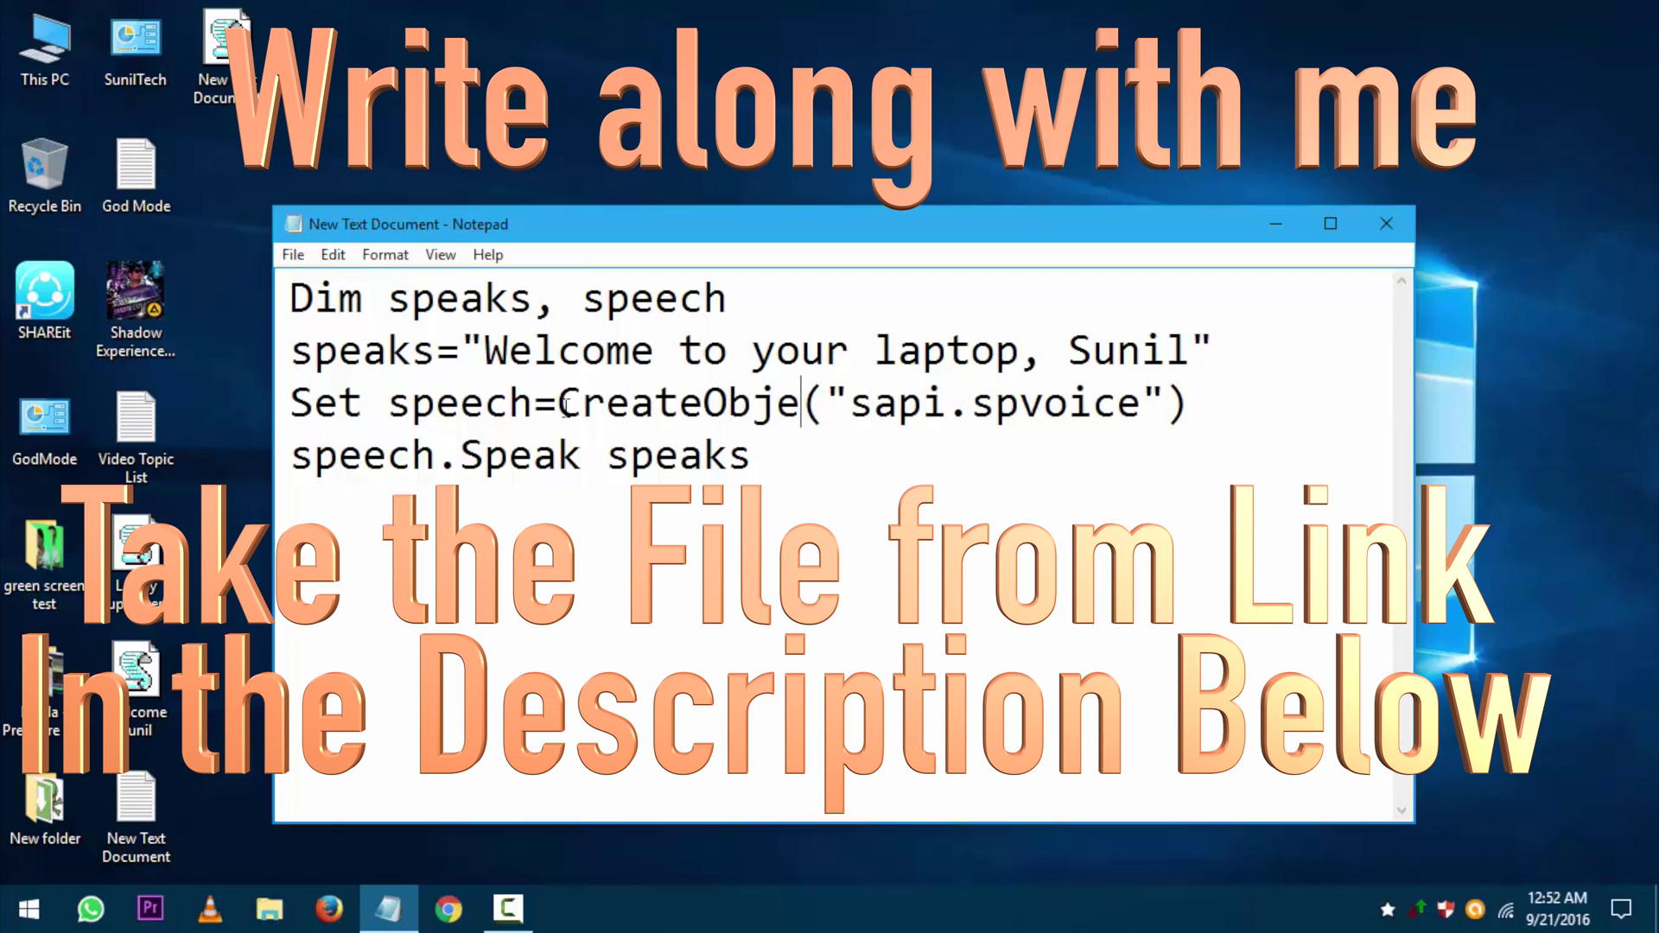
pyautogui.write('ct')
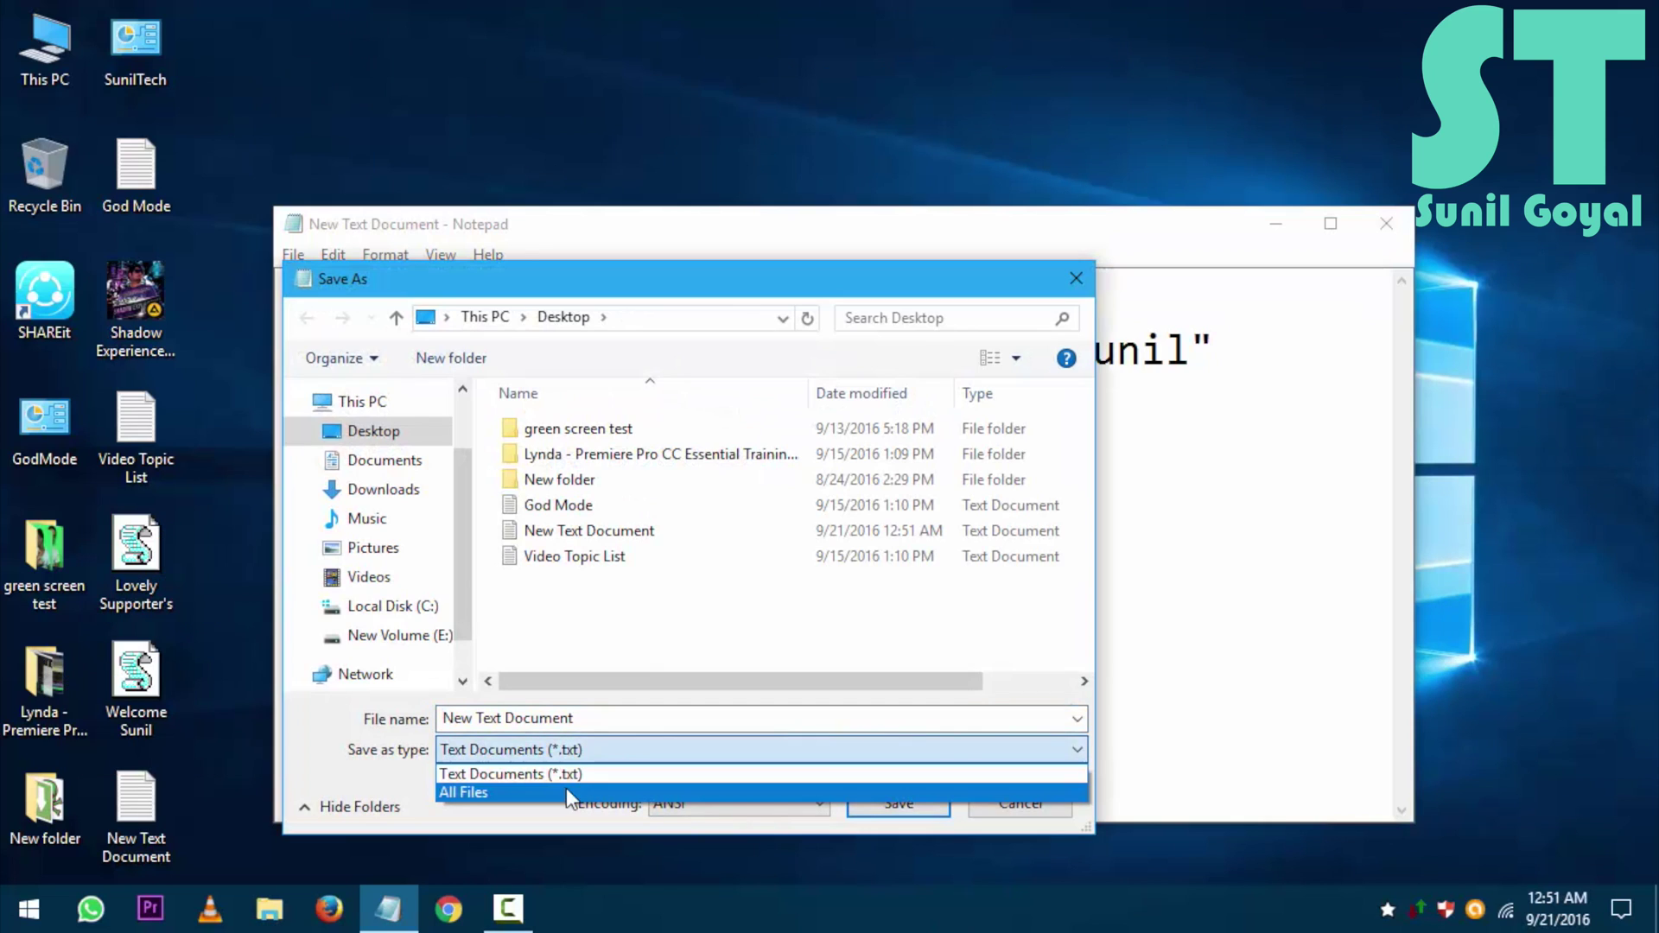
# Save the script as a .vbs file with All Files type, then reopen it for editing
pyautogui.click(567, 789)
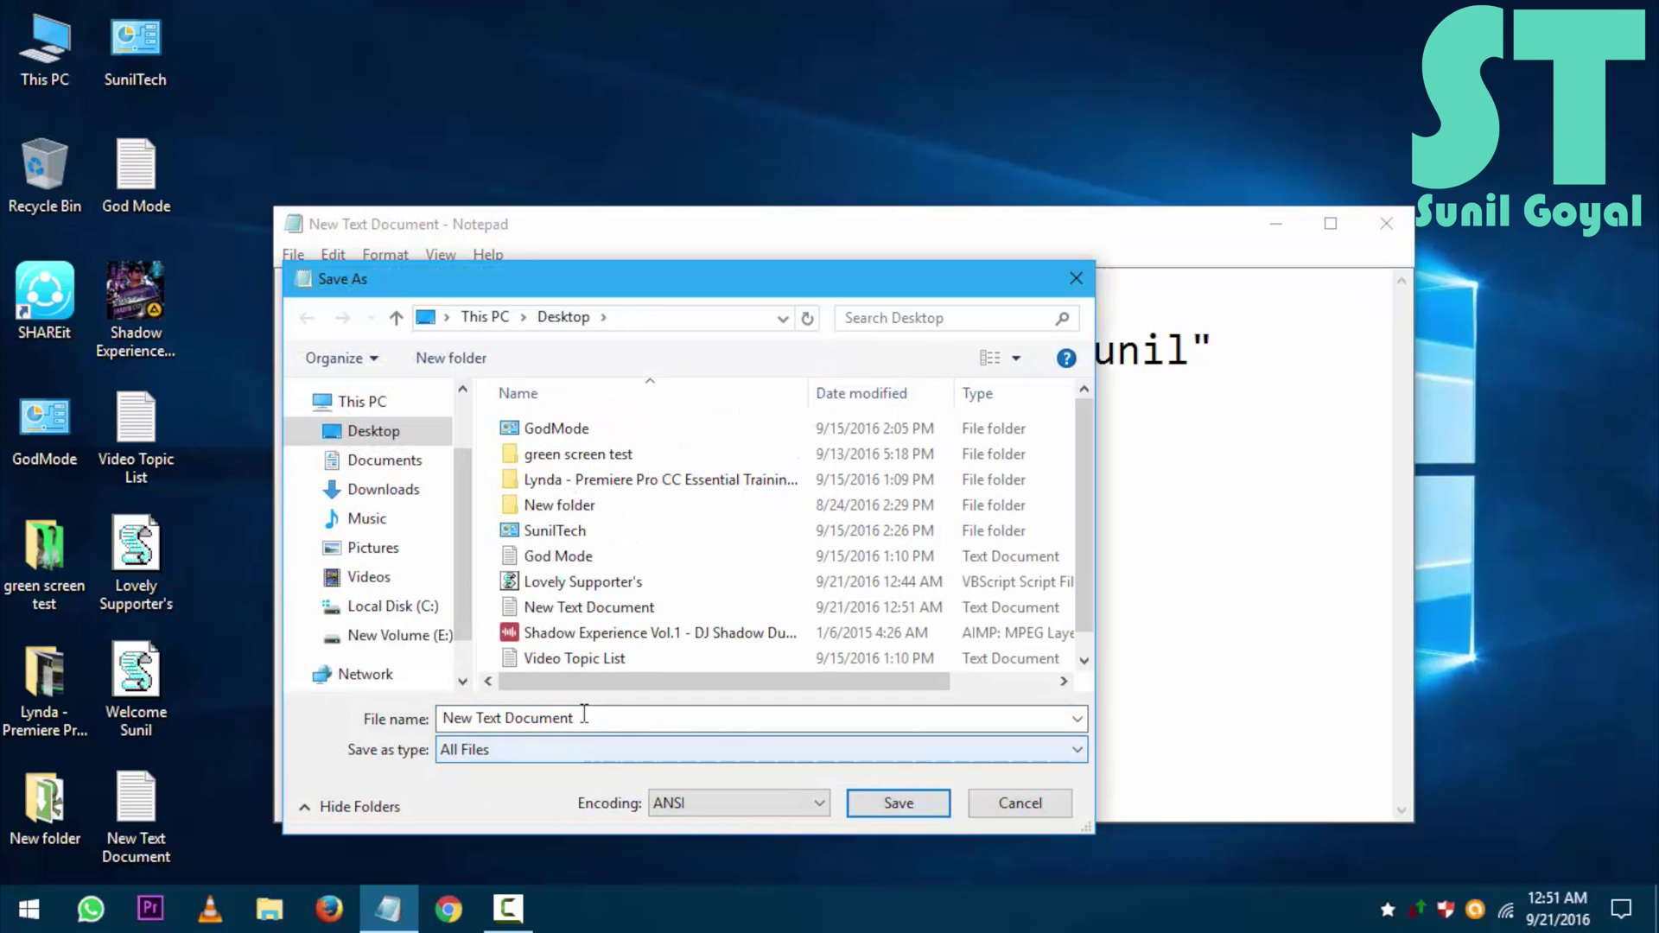
pyautogui.click(597, 717)
pyautogui.write('.')
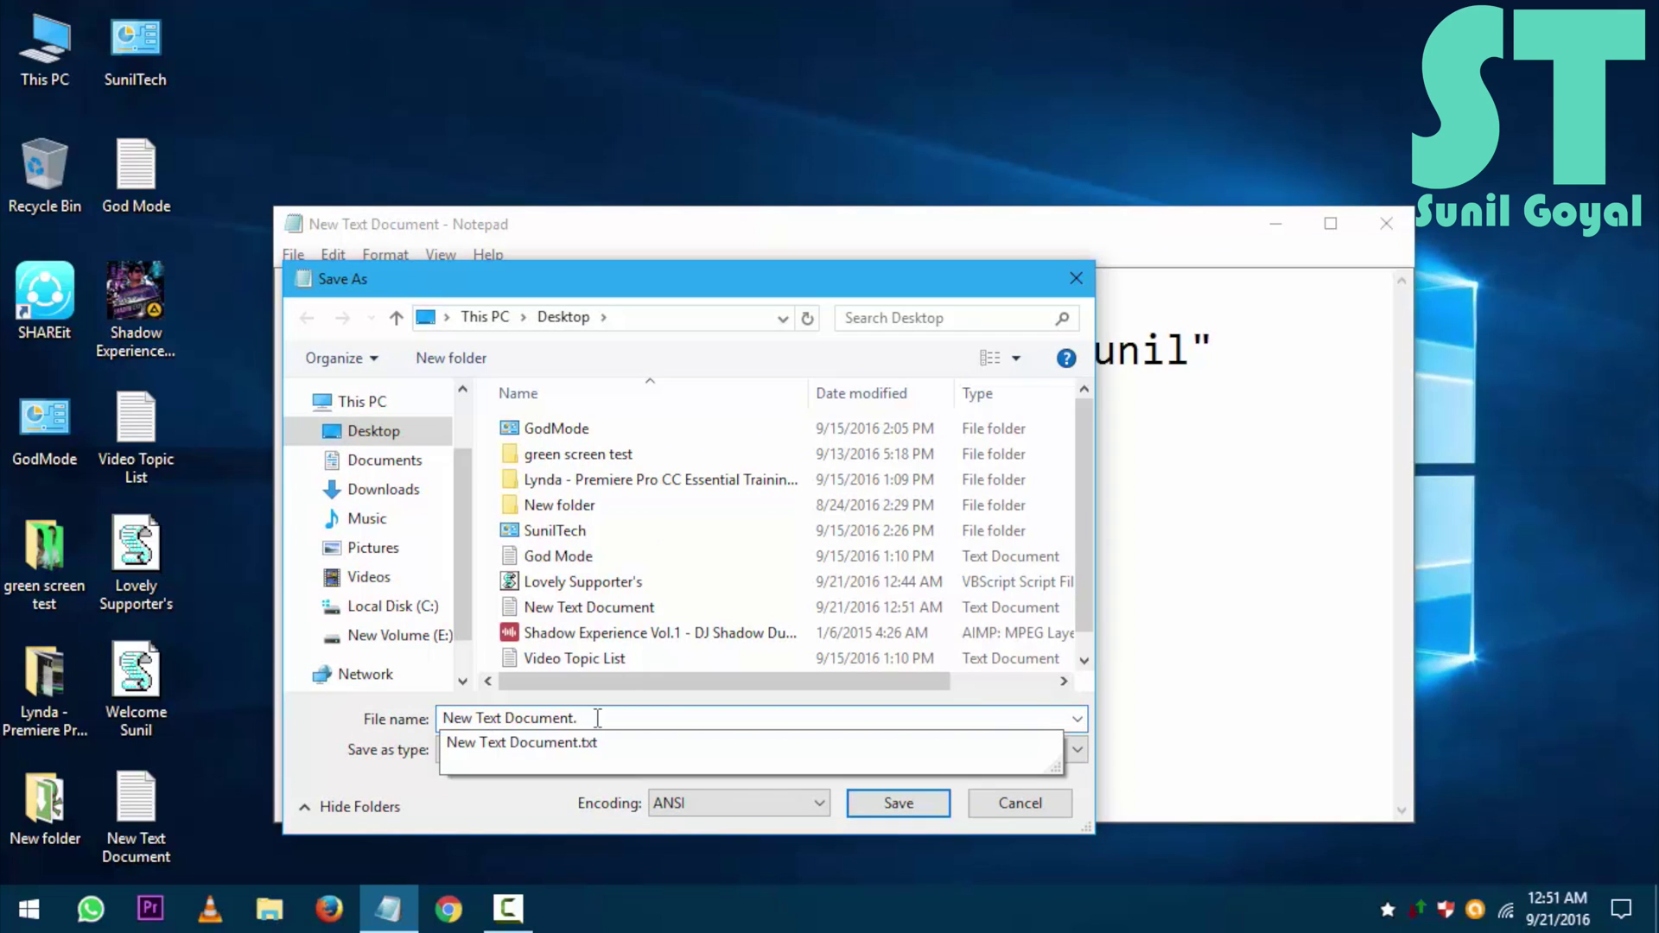
pyautogui.write('v')
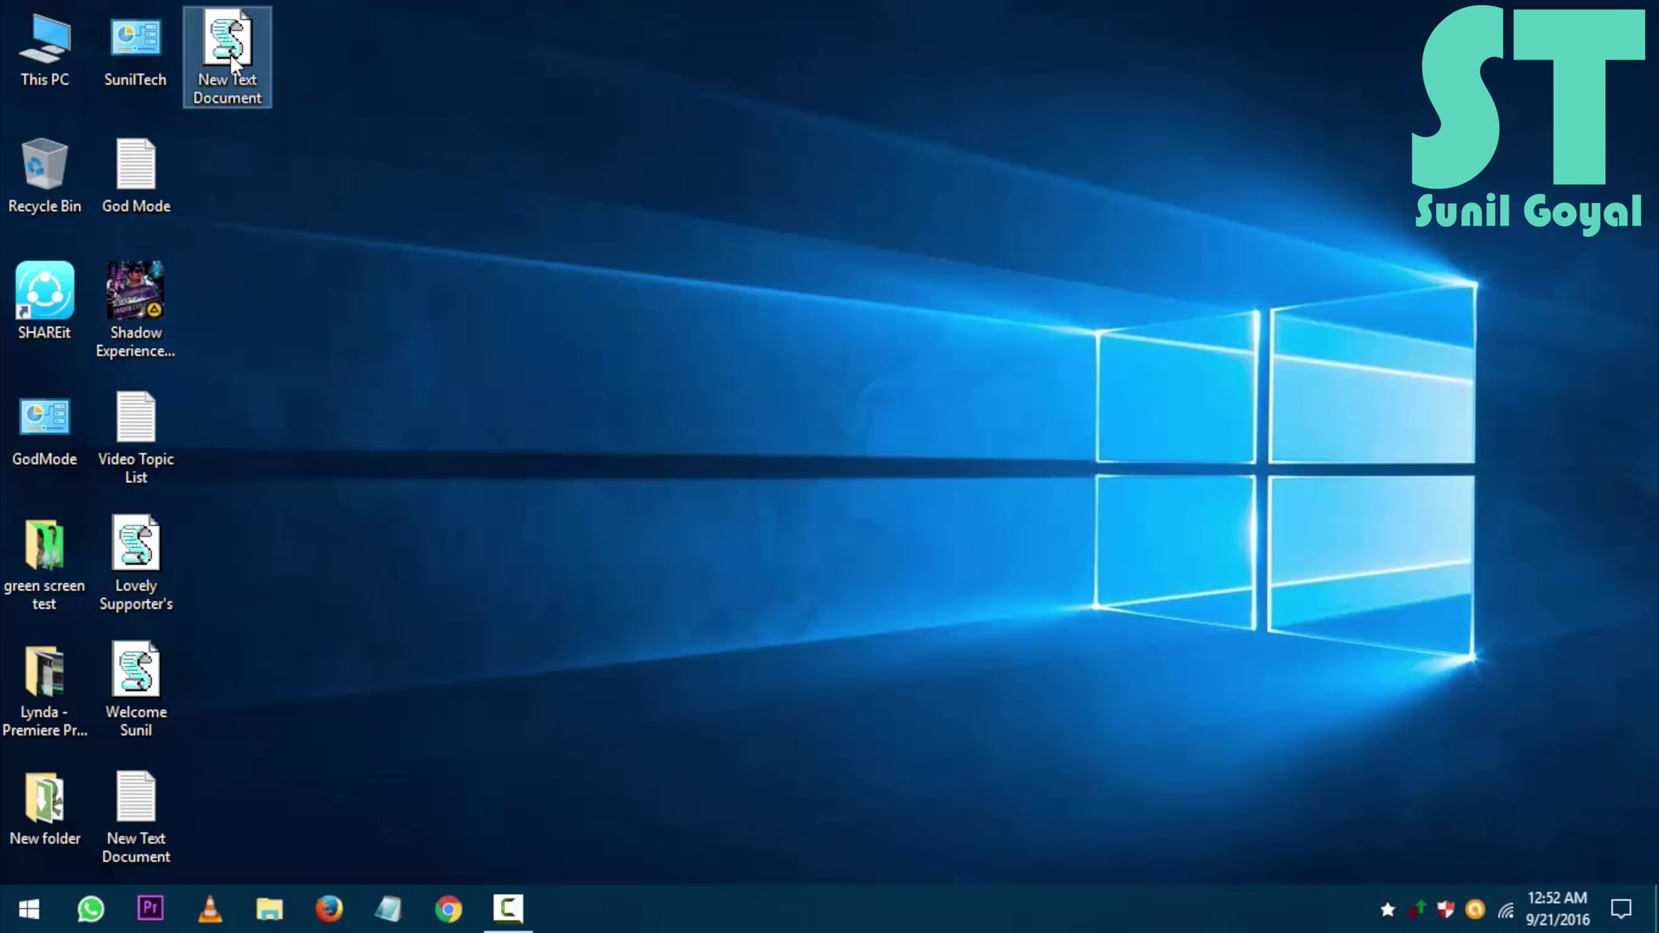
pyautogui.rightClick(229, 56)
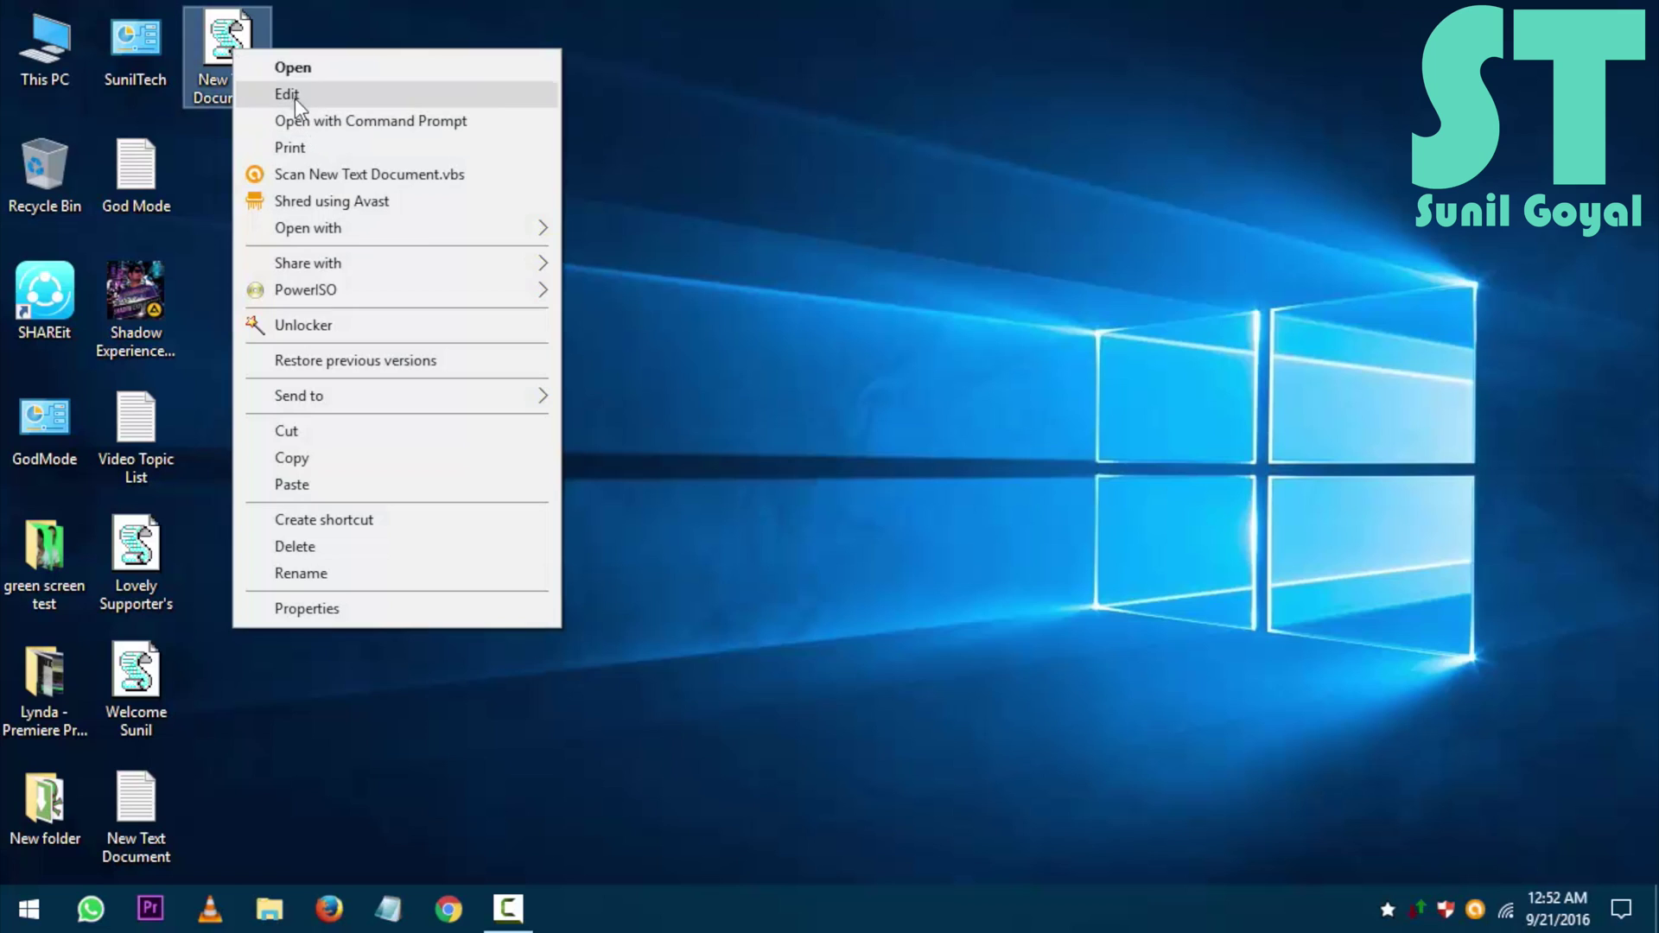
pyautogui.click(295, 98)
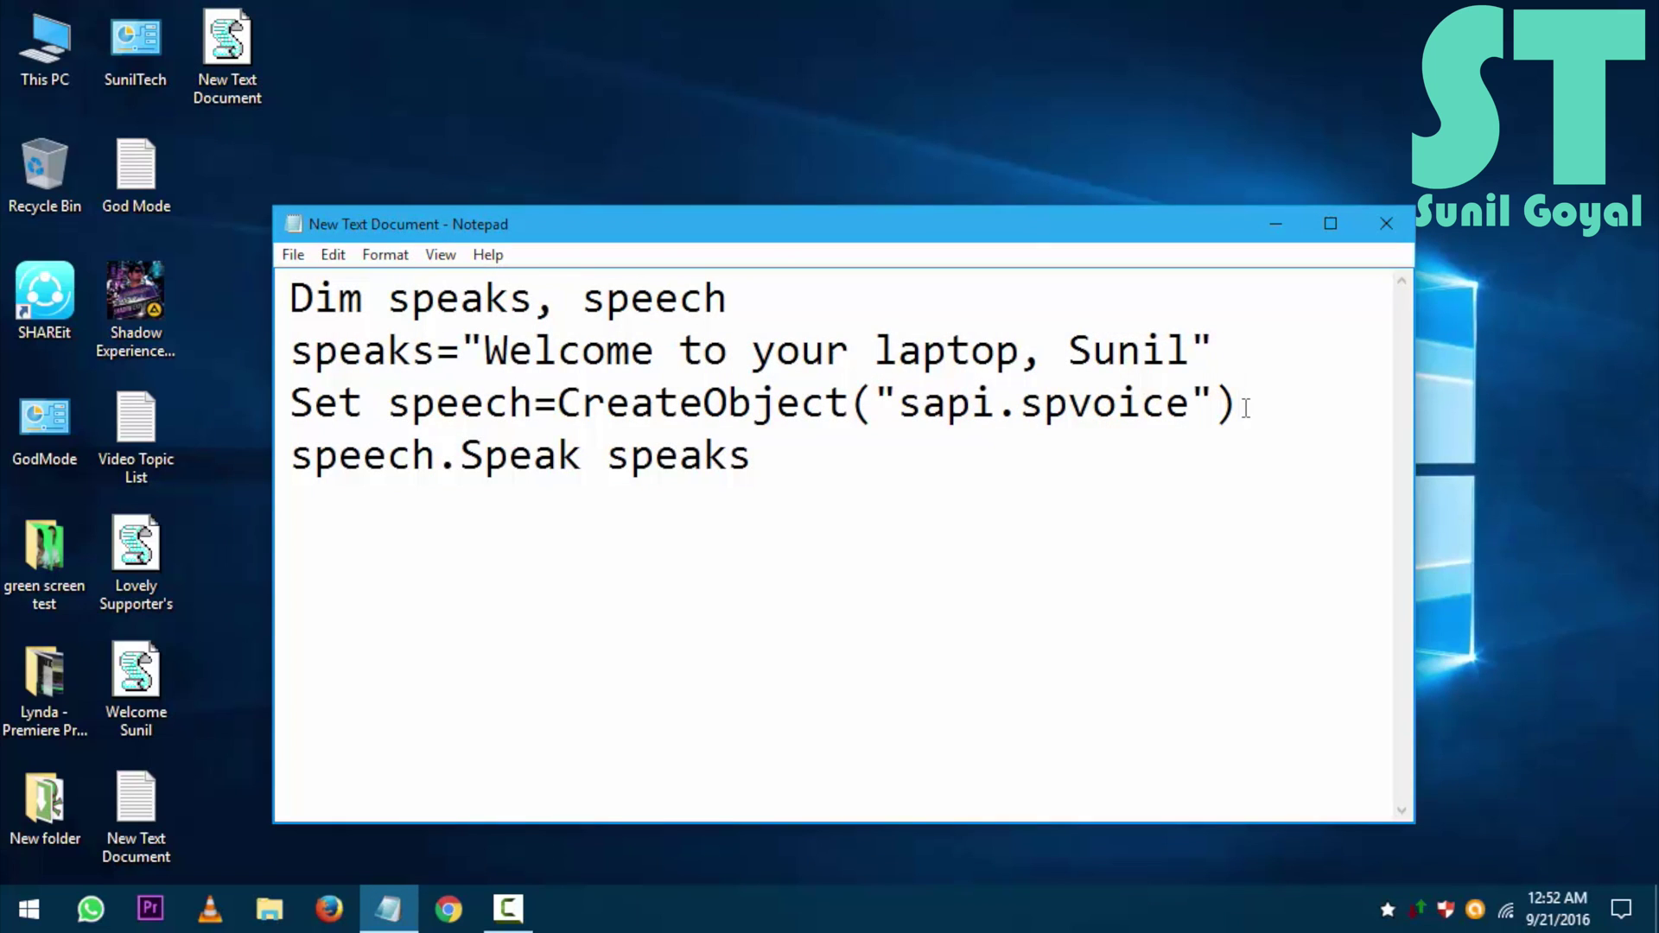
# Add the 'with speech' block setting .voice to .getvoices.item(0), fix the 'items' typo, and save
pyautogui.press('Return')
pyautogui.write('with speech')
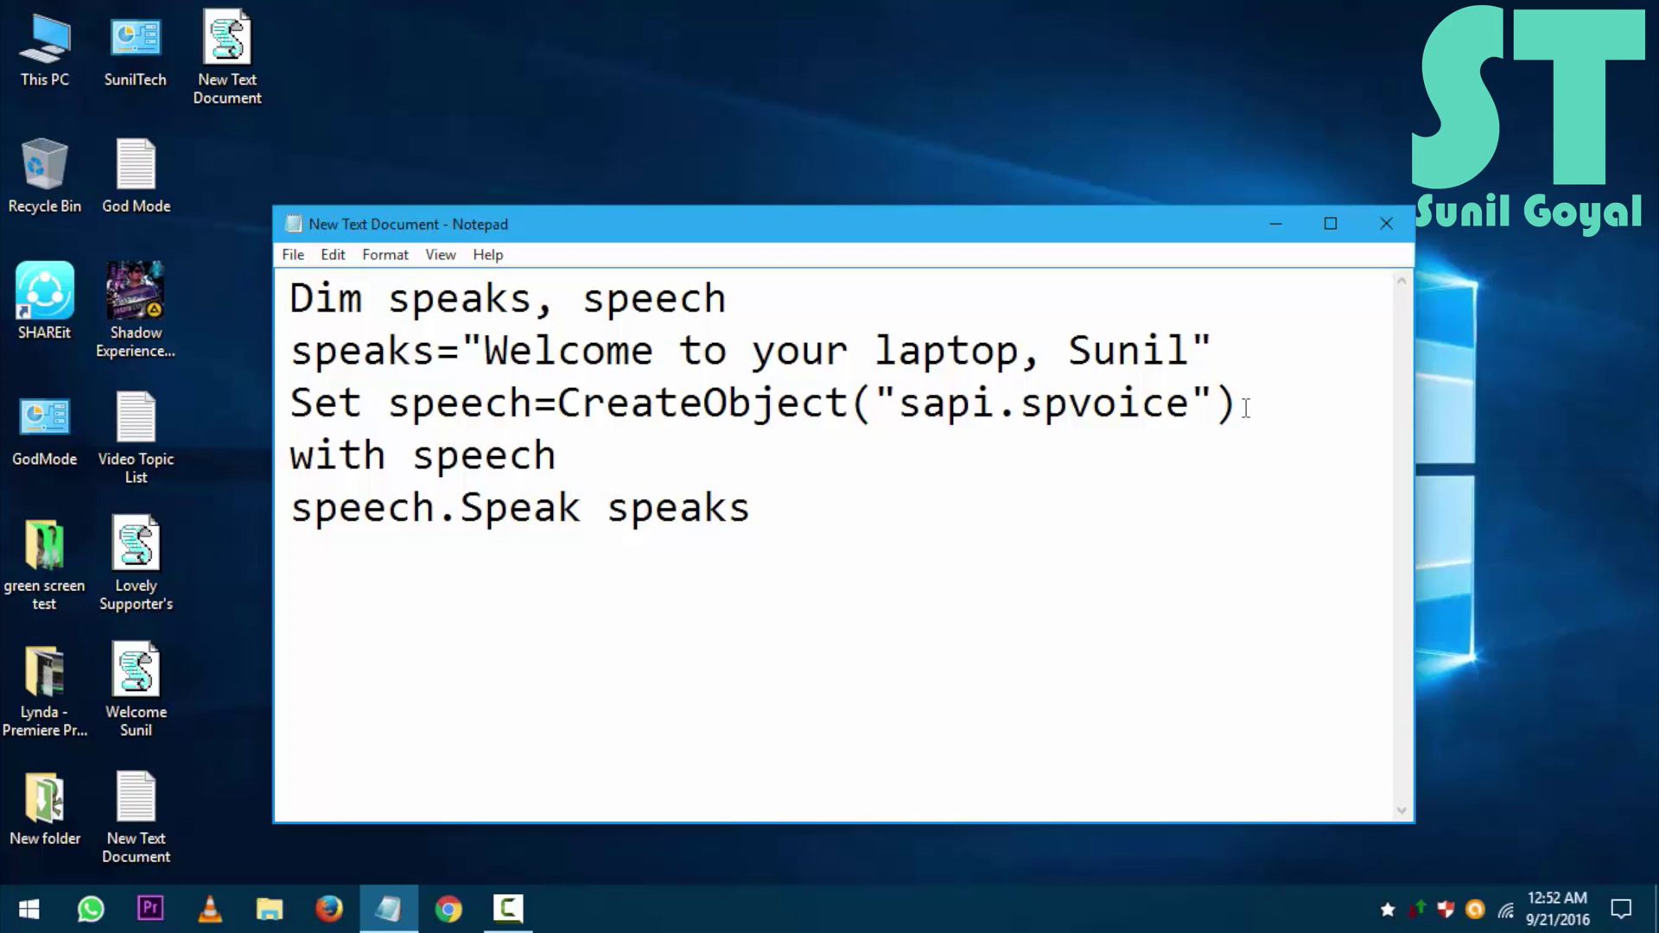
pyautogui.press('Return')
pyautogui.write('Set .vo')
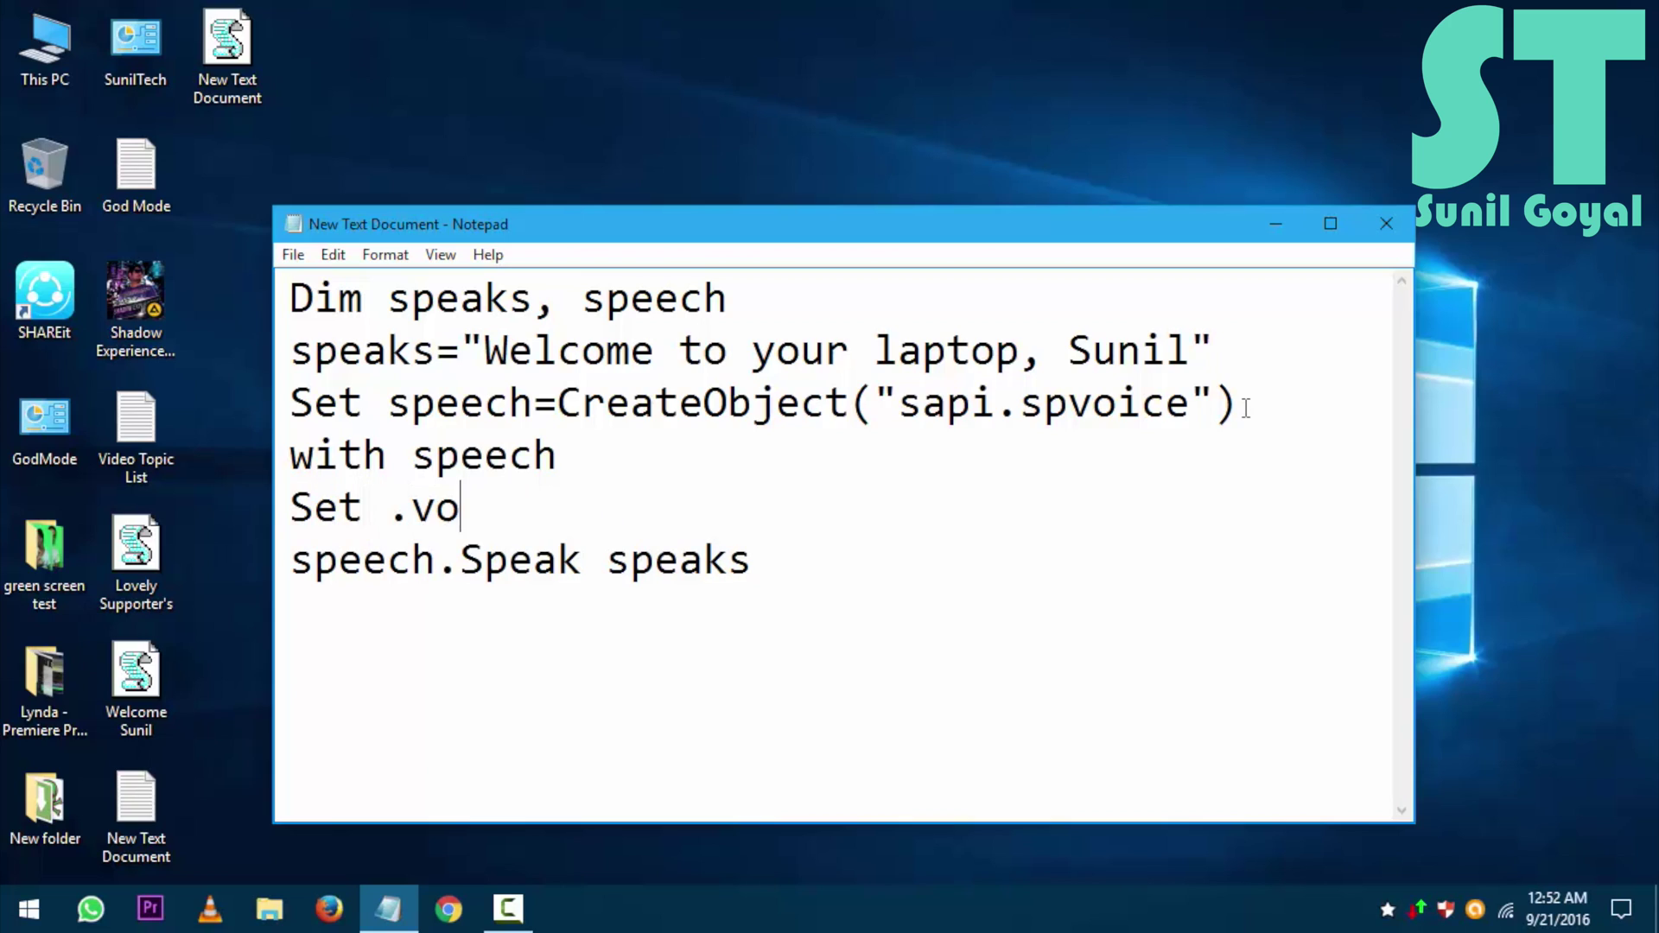
pyautogui.write('ice=')
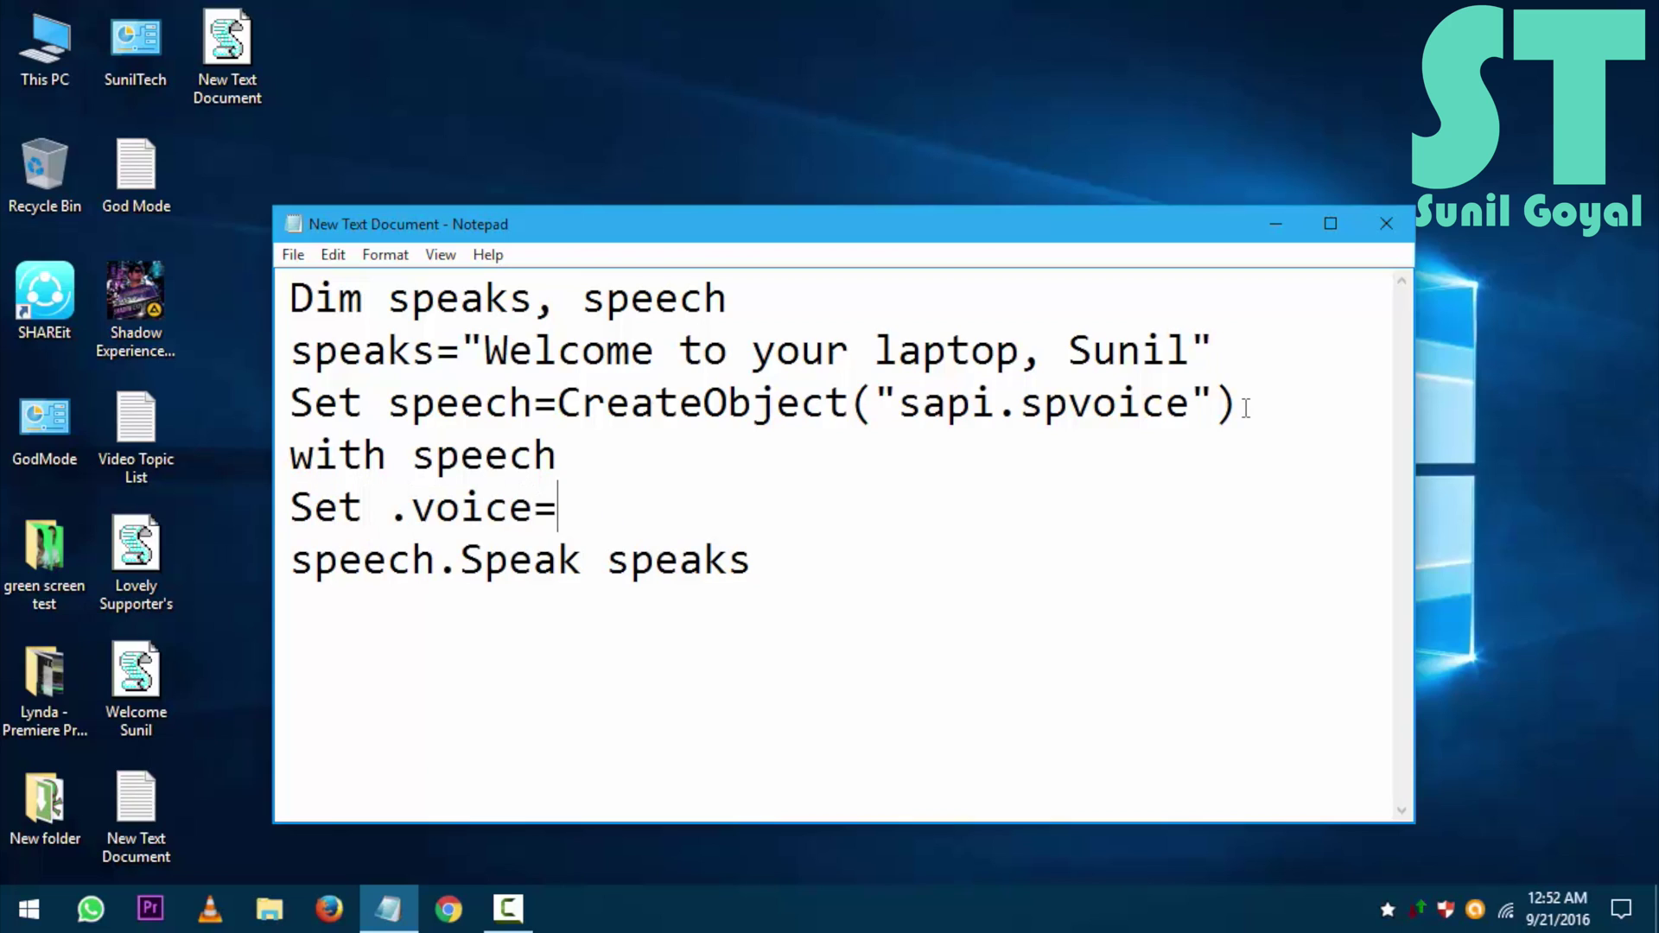
pyautogui.write(' .get')
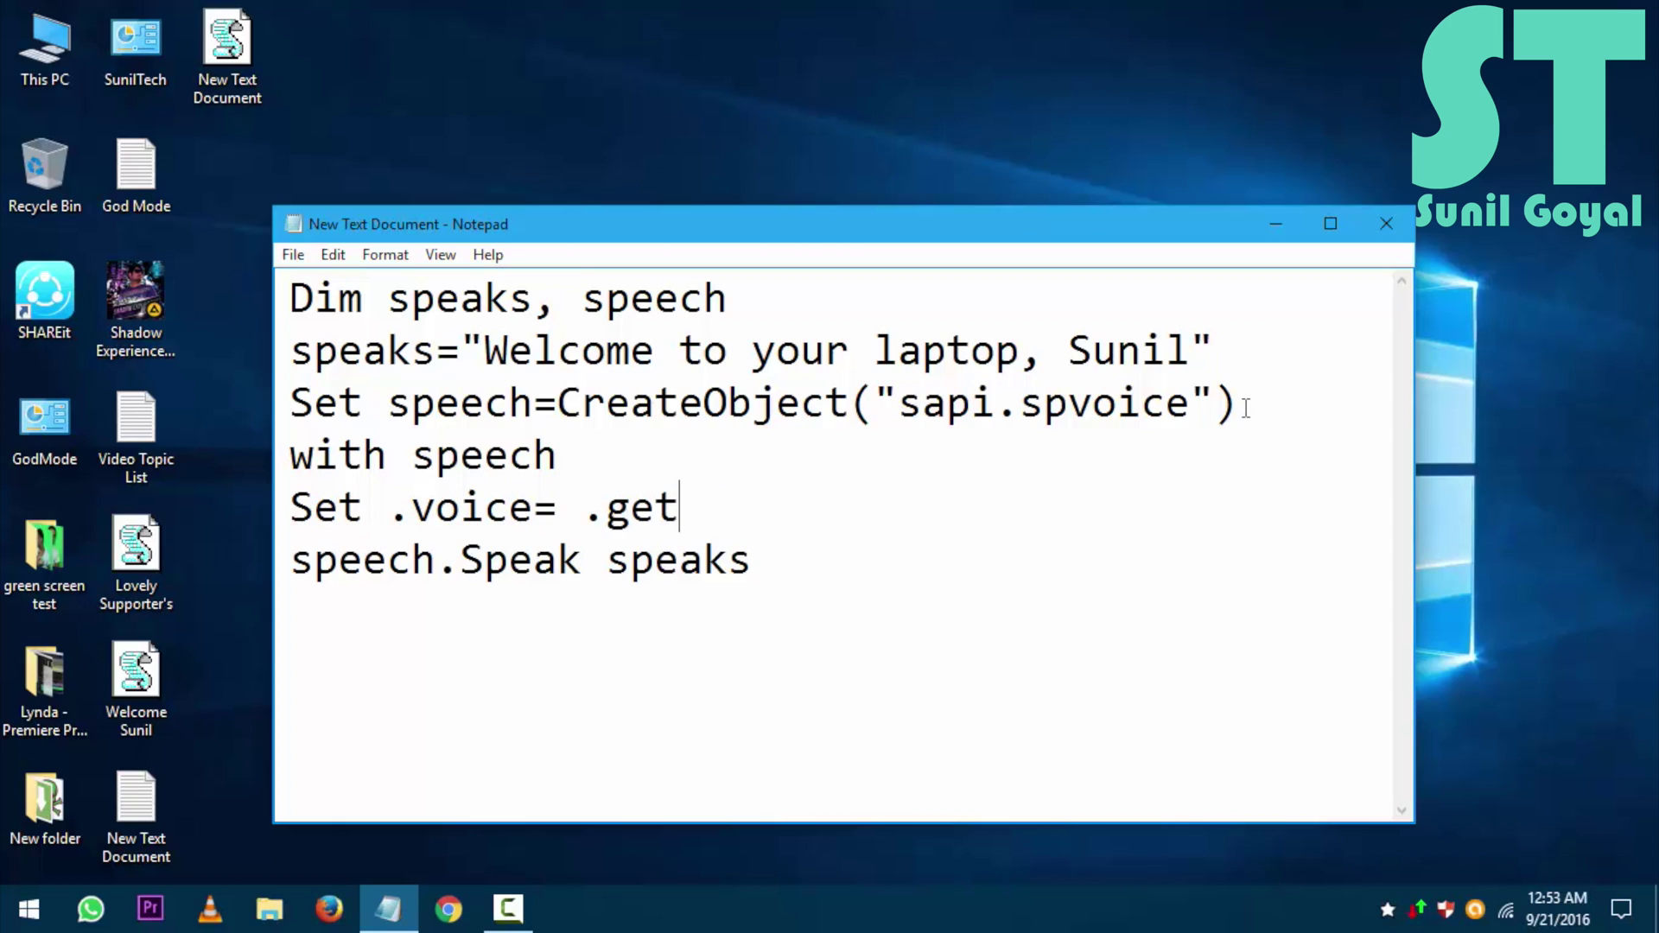
pyautogui.write('voice.items')
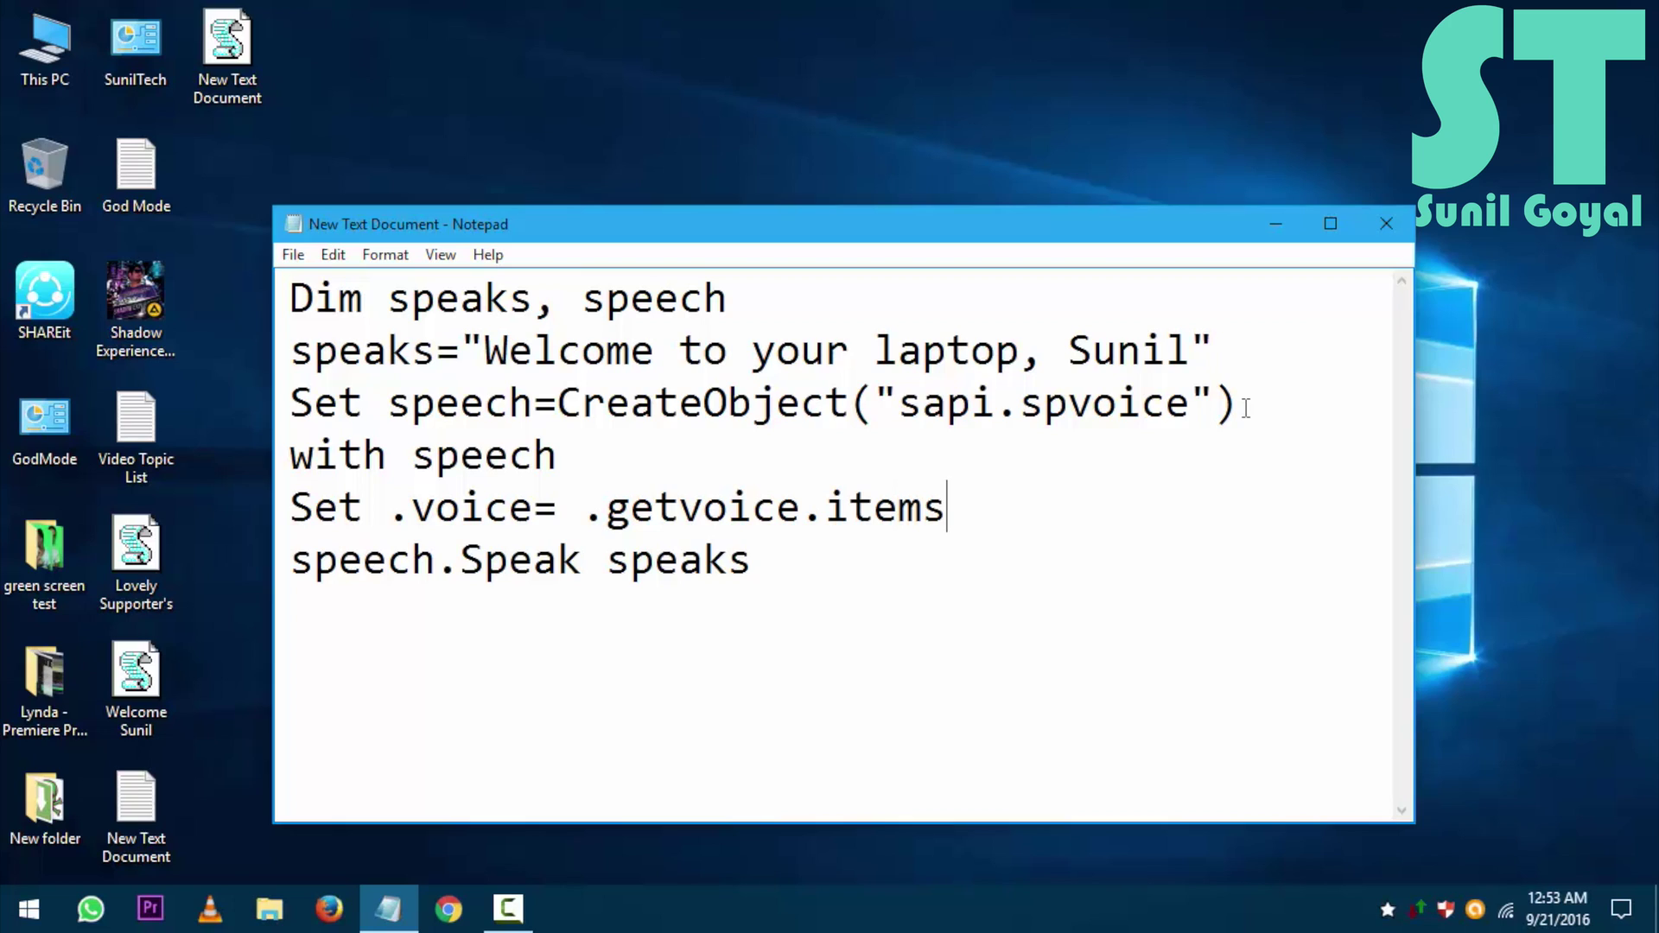
pyautogui.write('()')
pyautogui.write('0')
pyautogui.press('Right')
pyautogui.press('Return')
pyautogui.write('end')
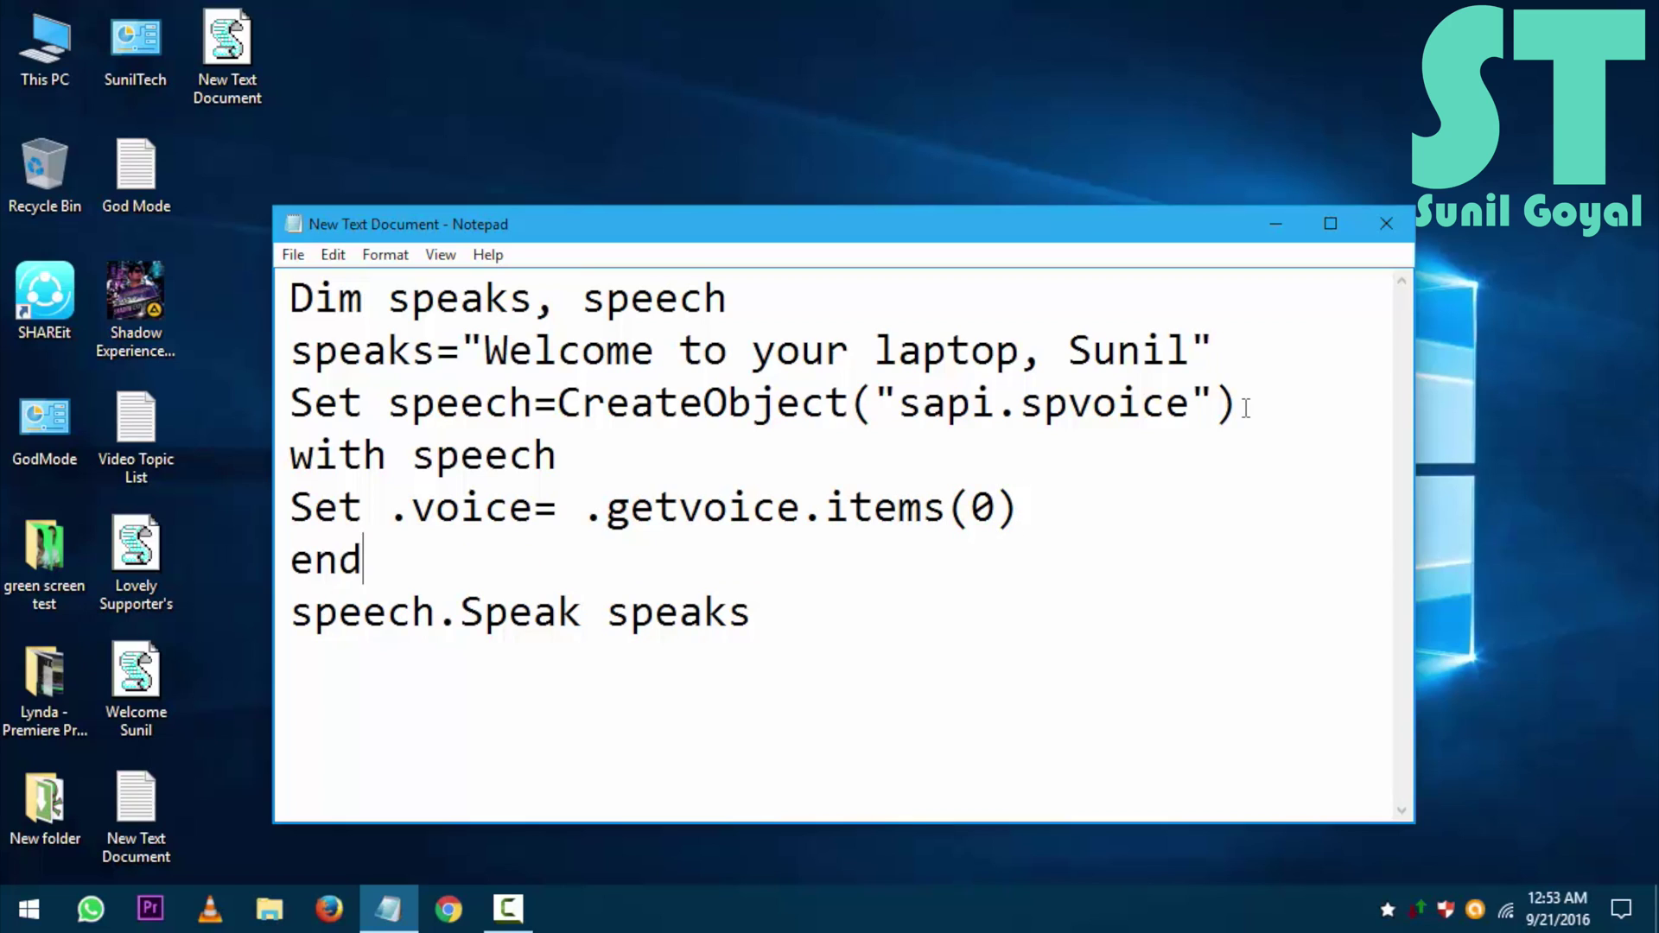
pyautogui.write(' wi')
pyautogui.write('s')
pyautogui.click(966, 509)
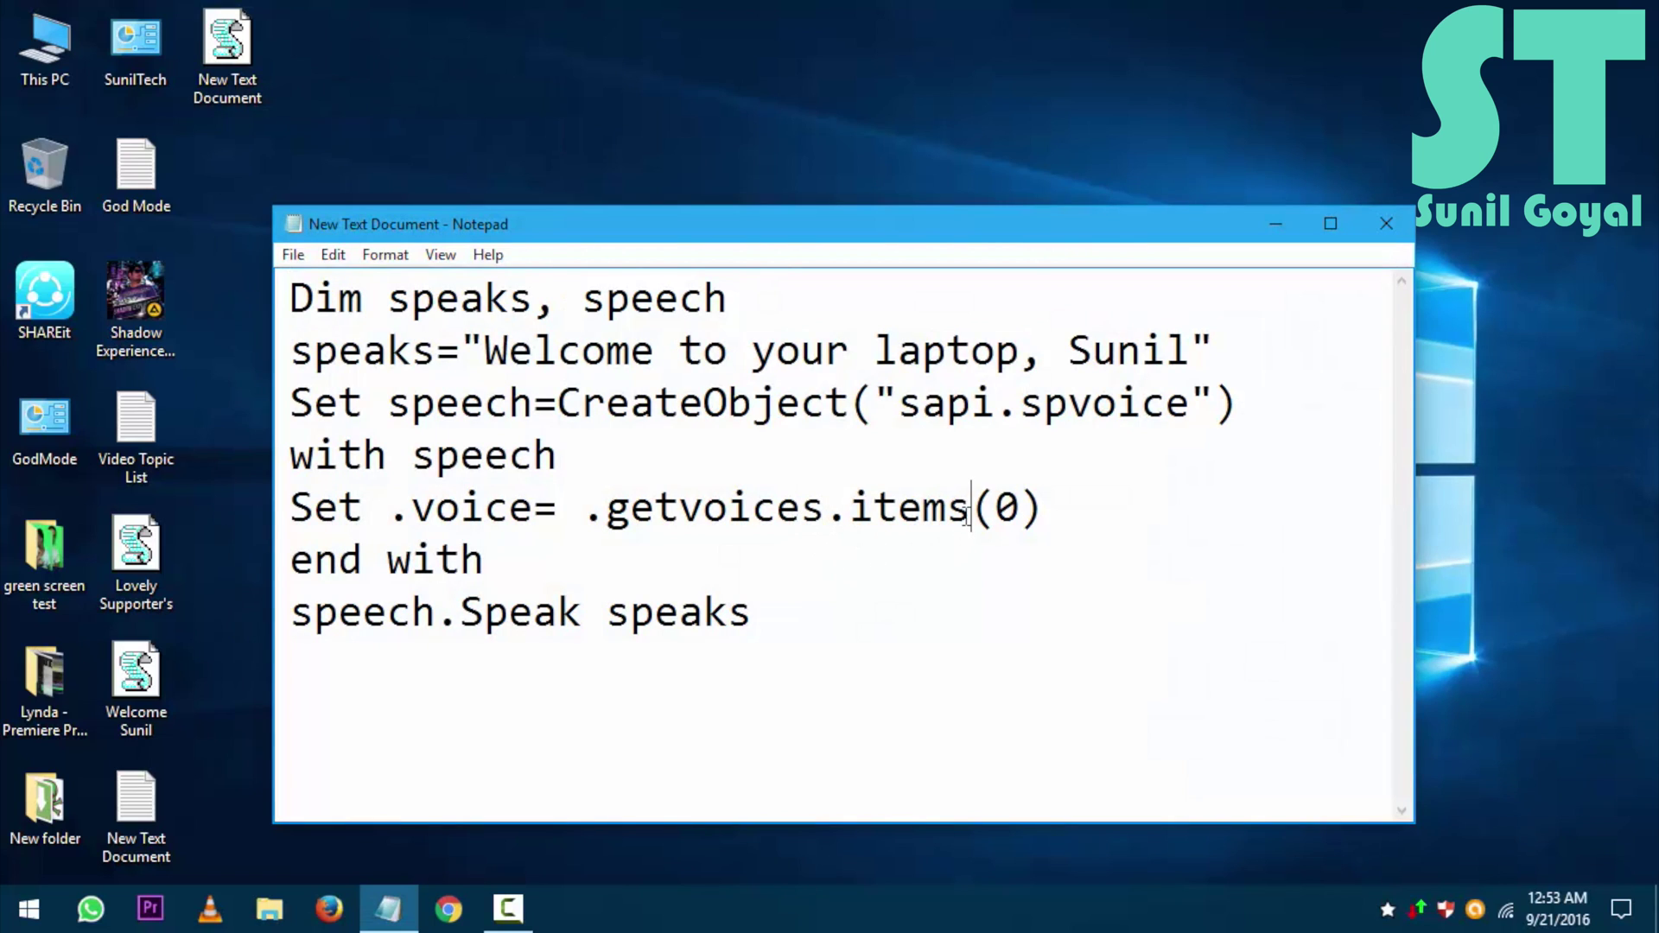
pyautogui.press('BackSpace')
pyautogui.click(293, 254)
pyautogui.click(298, 333)
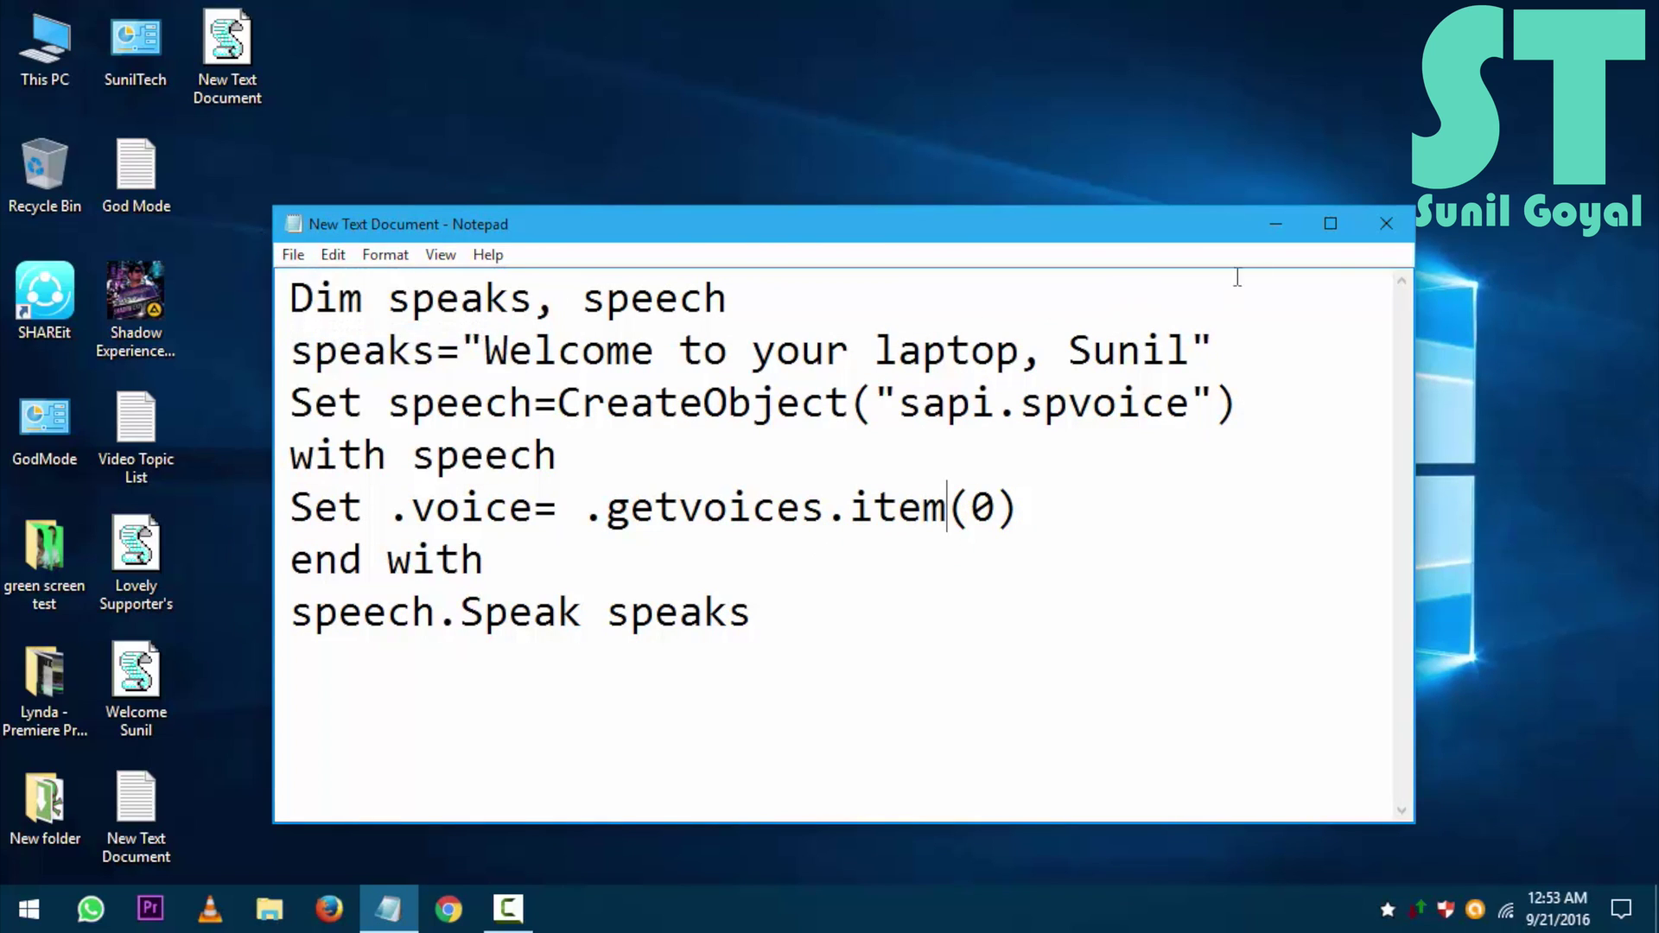
# Close Notepad, reopen the script and change item(0) to item(1)
pyautogui.click(1385, 224)
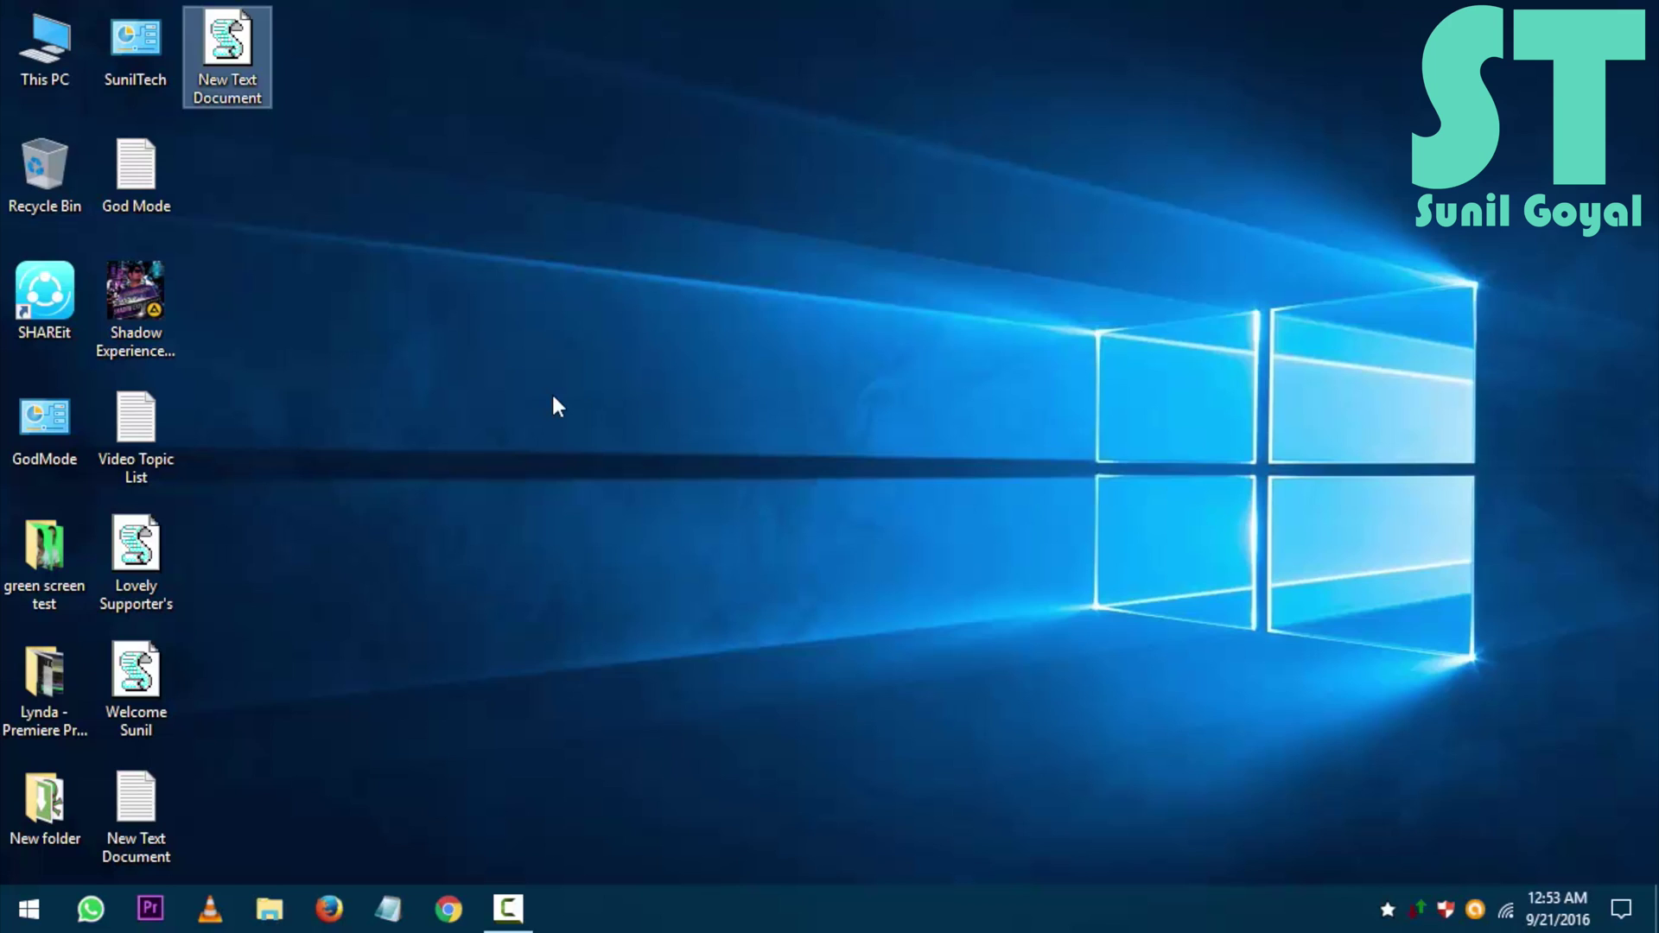
pyautogui.rightClick(231, 50)
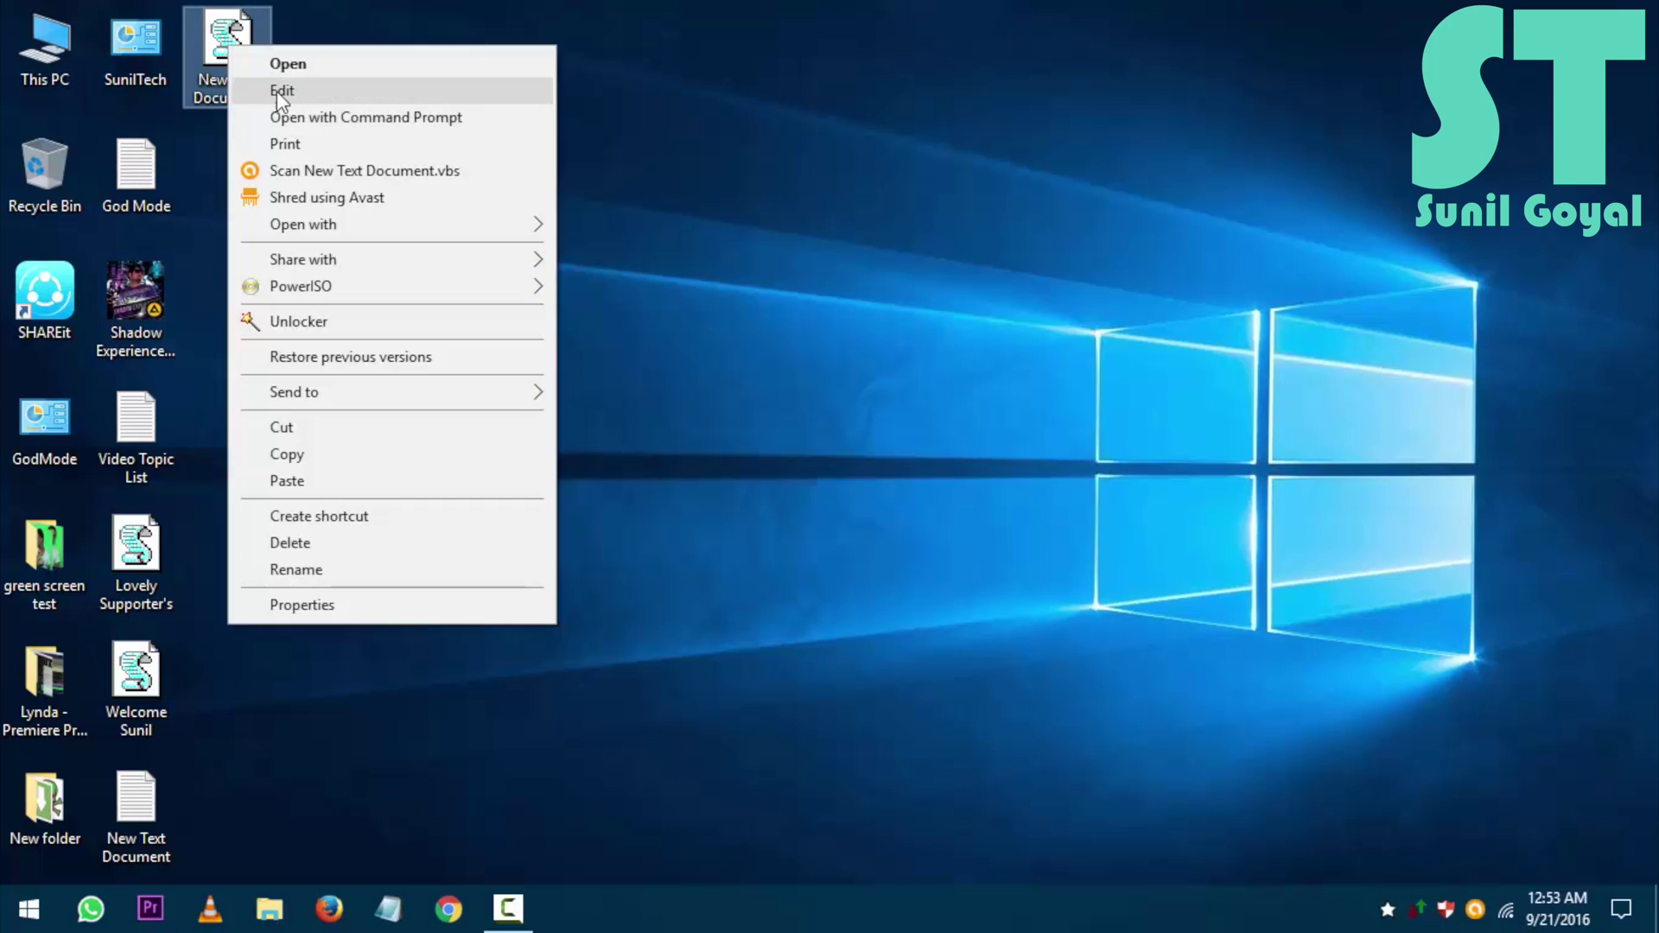
pyautogui.click(279, 90)
pyautogui.press('BackSpace')
pyautogui.write('1')
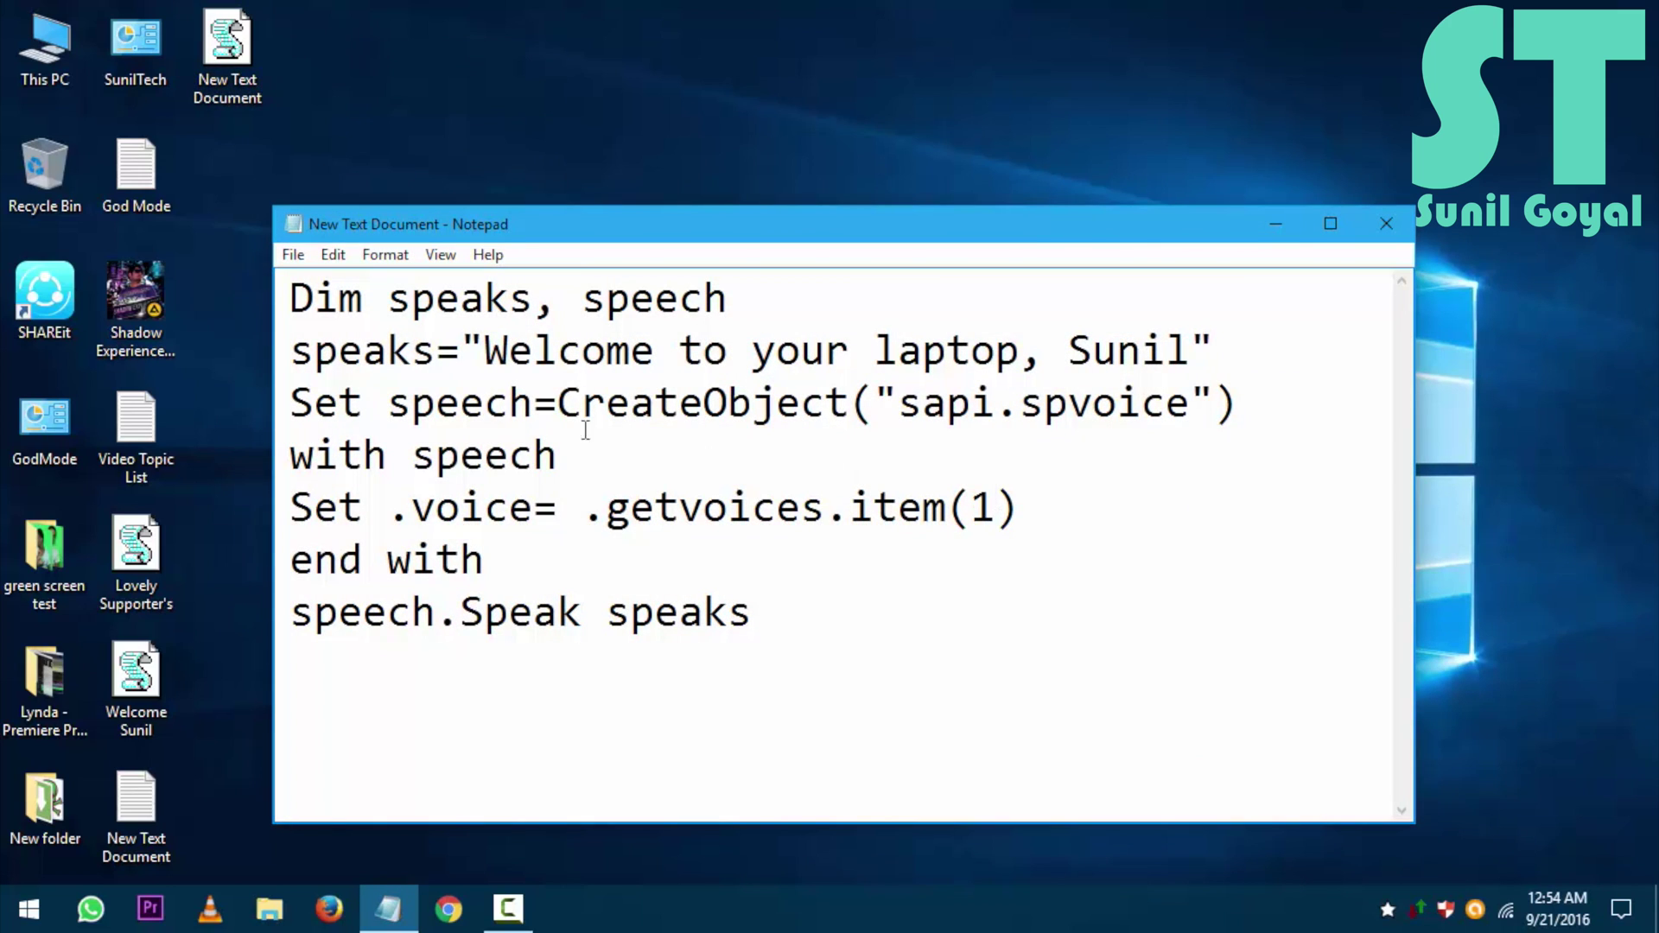
# Save the voice change, close Notepad and select the script file on the desktop
pyautogui.click(293, 255)
pyautogui.click(318, 330)
pyautogui.click(1381, 224)
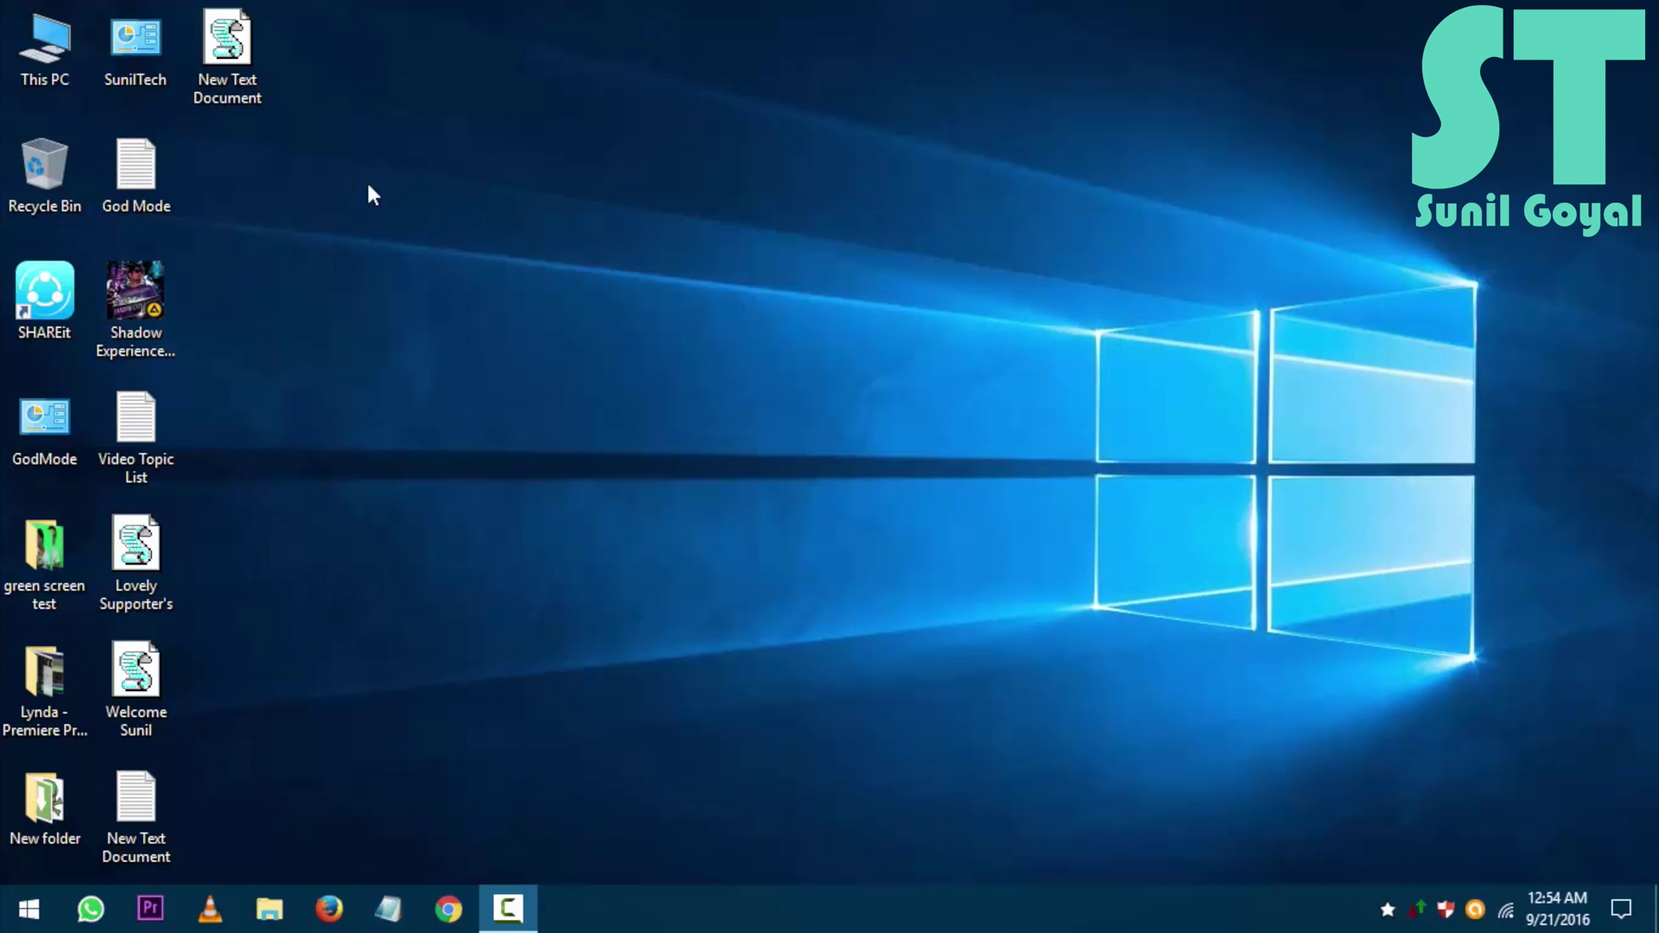
pyautogui.click(242, 61)
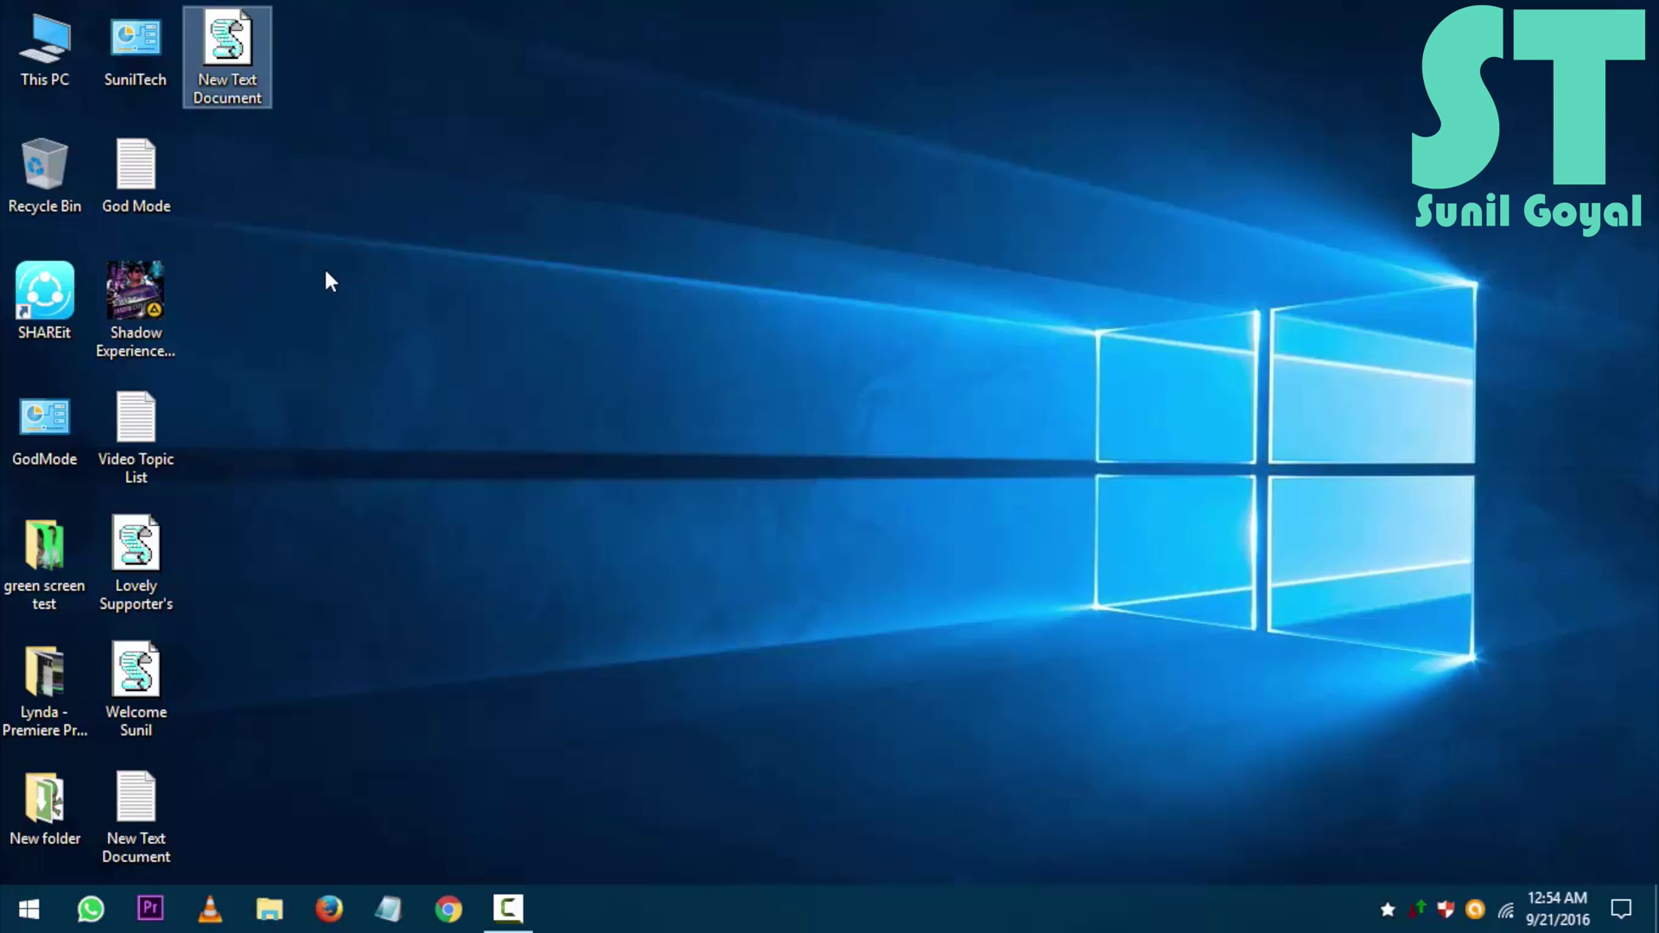
# Copy the New Text Document script and browse to C:\Users\Technology Tube
pyautogui.rightClick(240, 53)
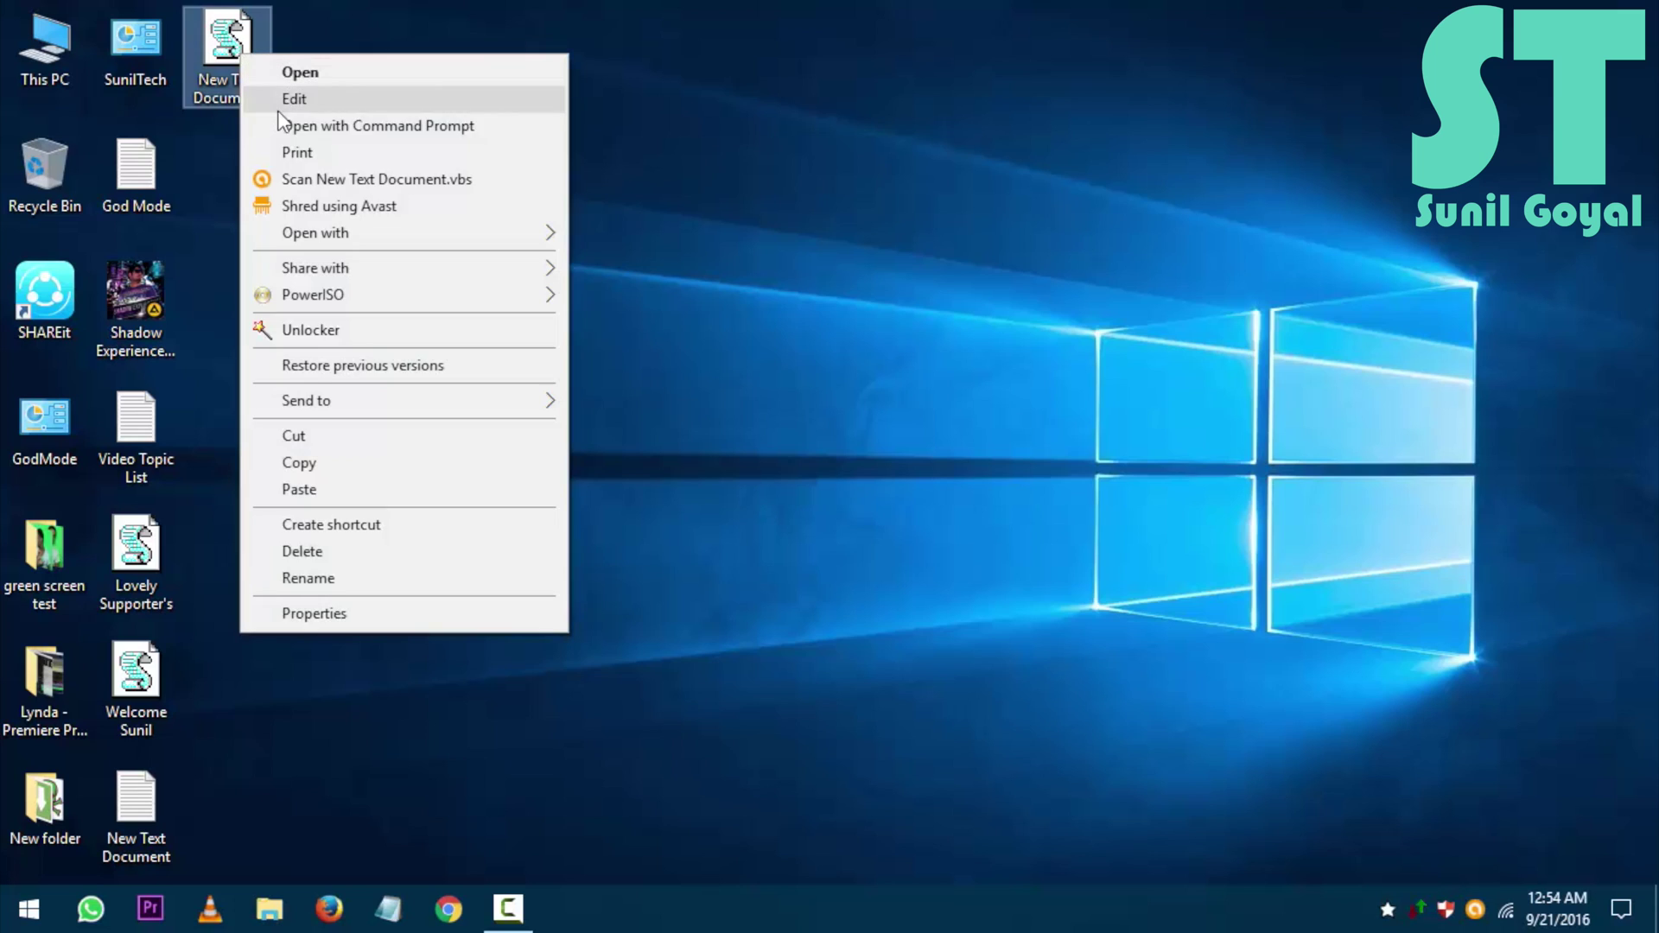
pyautogui.click(294, 460)
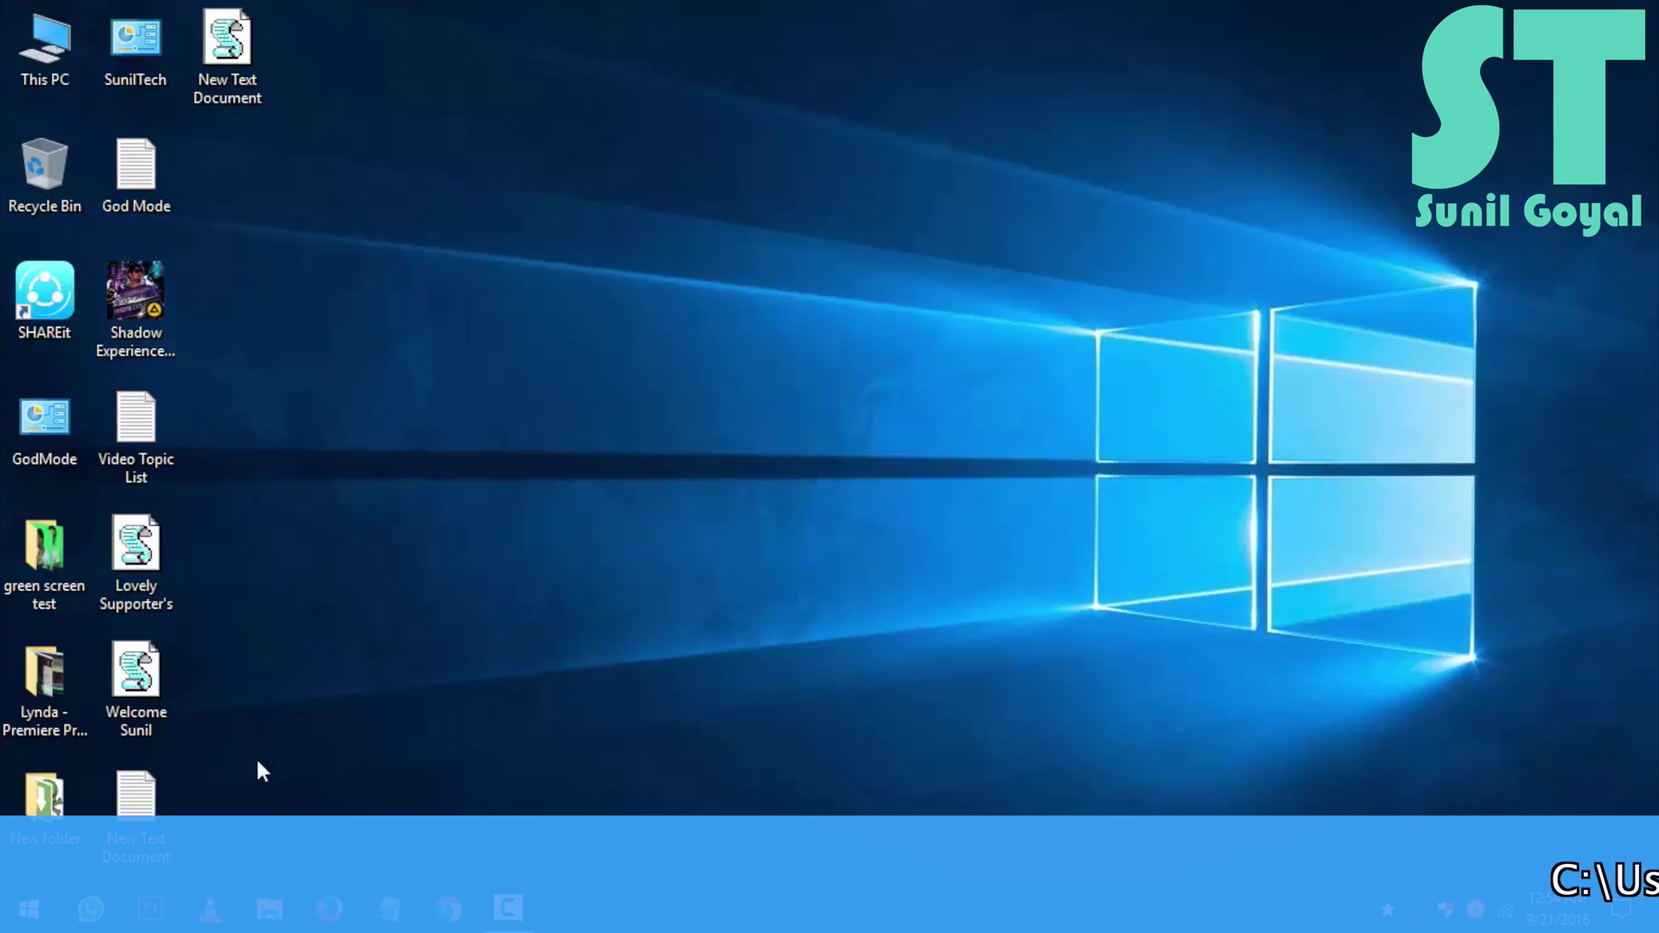
pyautogui.press('super+e')
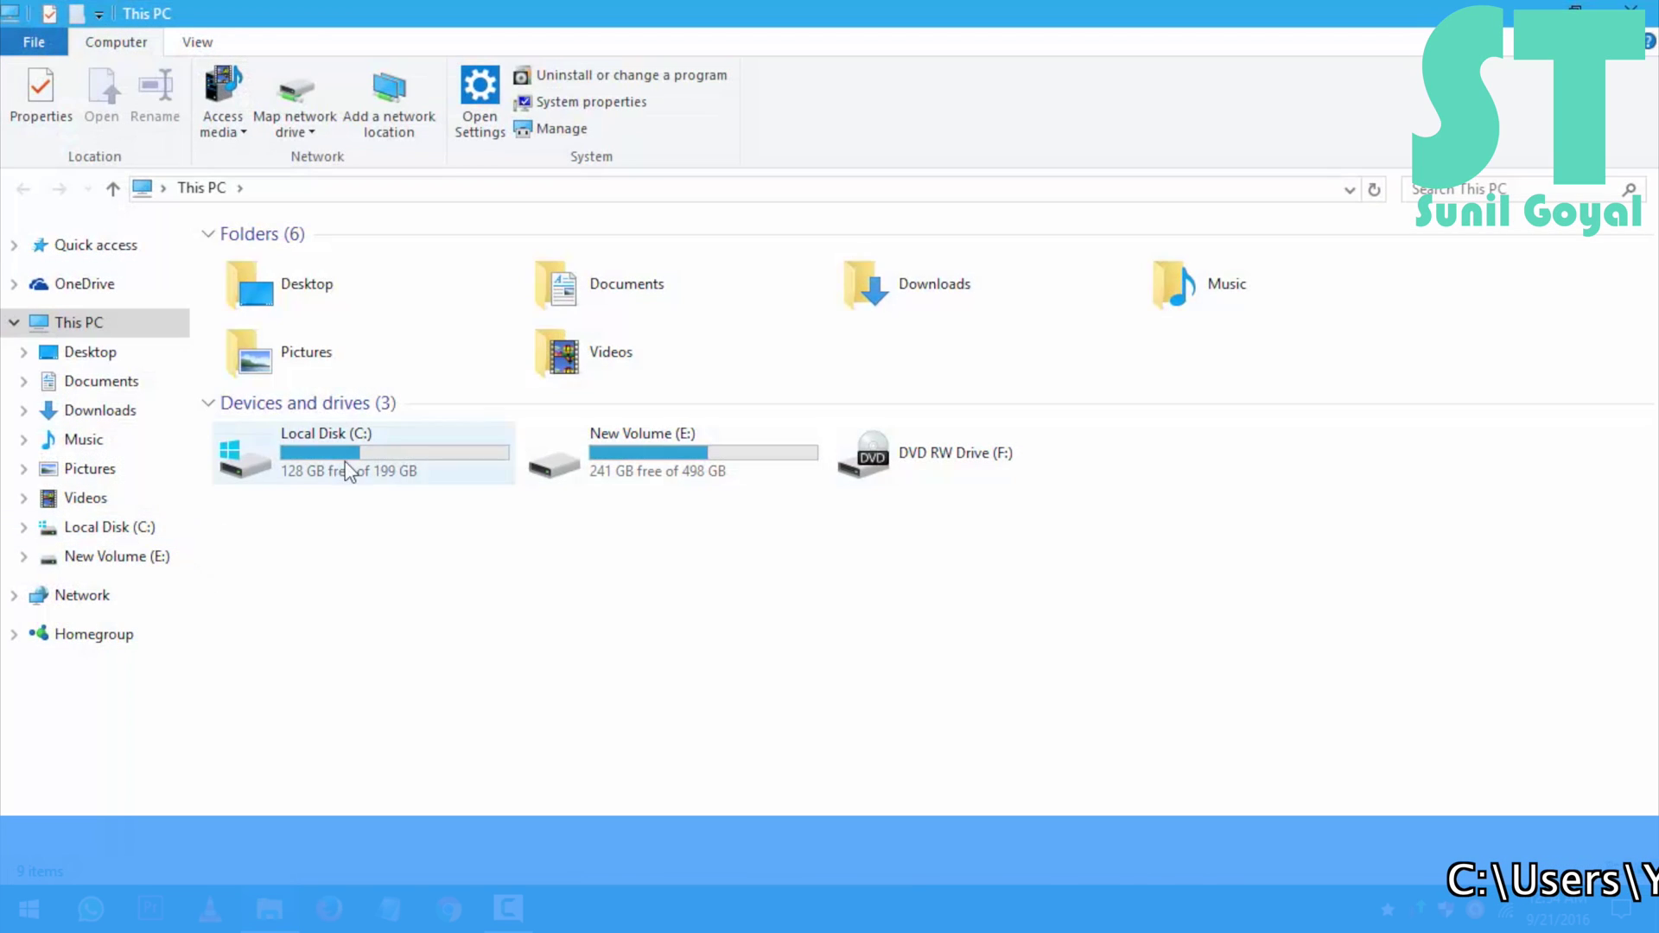
pyautogui.doubleClick(350, 471)
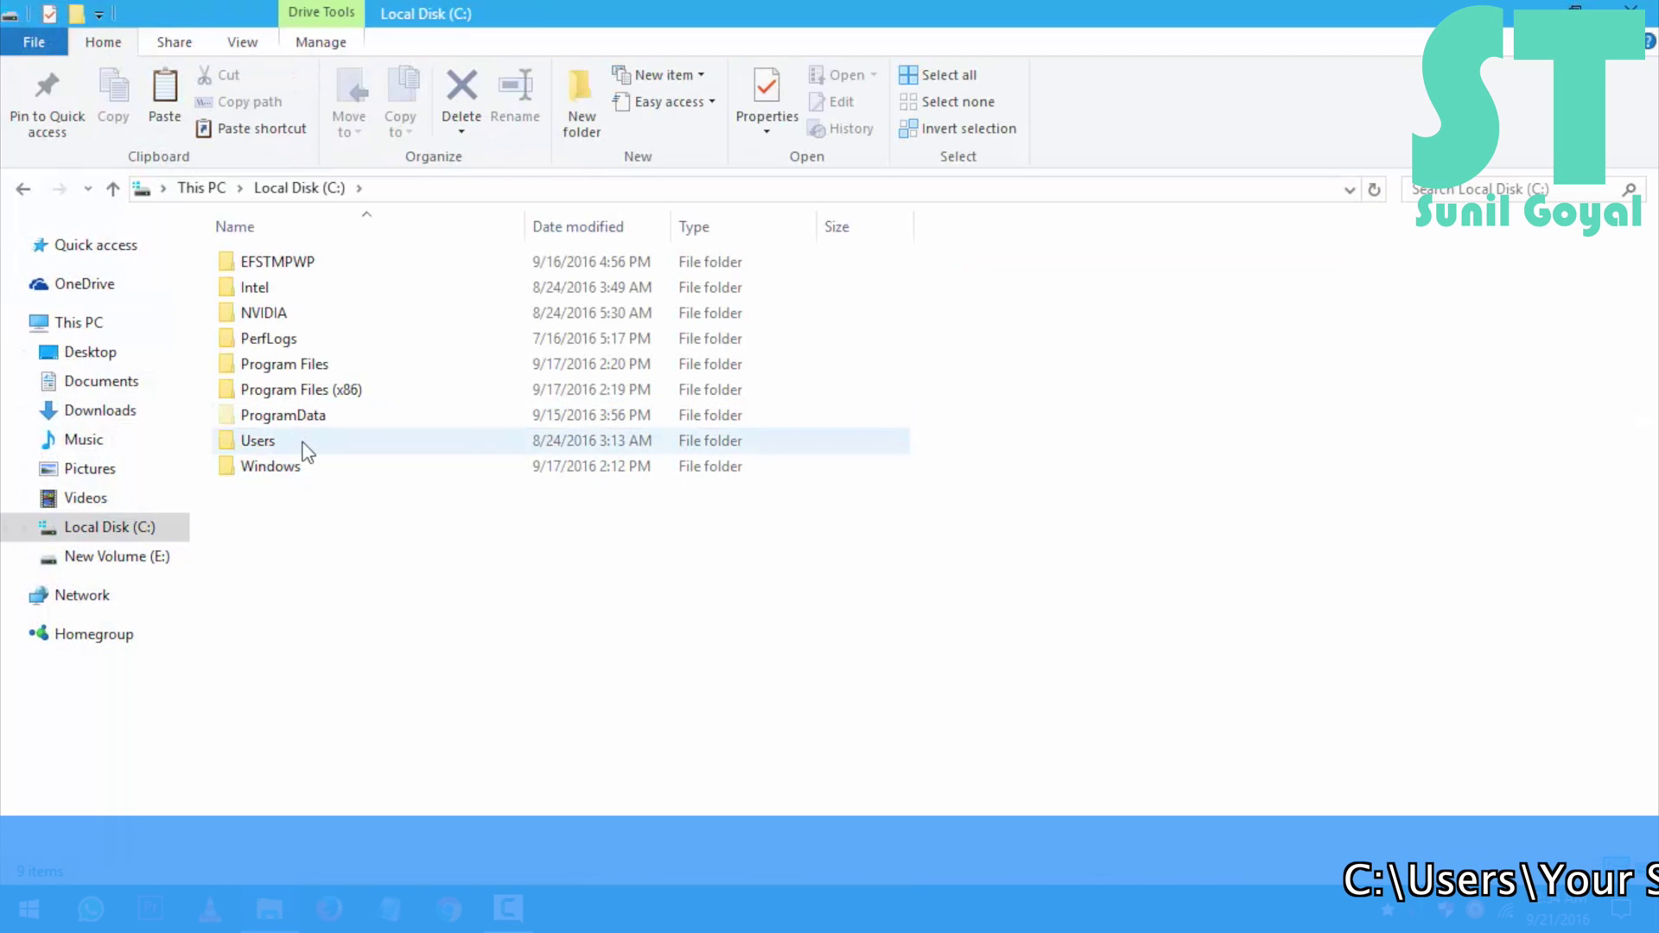
pyautogui.moveTo(258, 441)
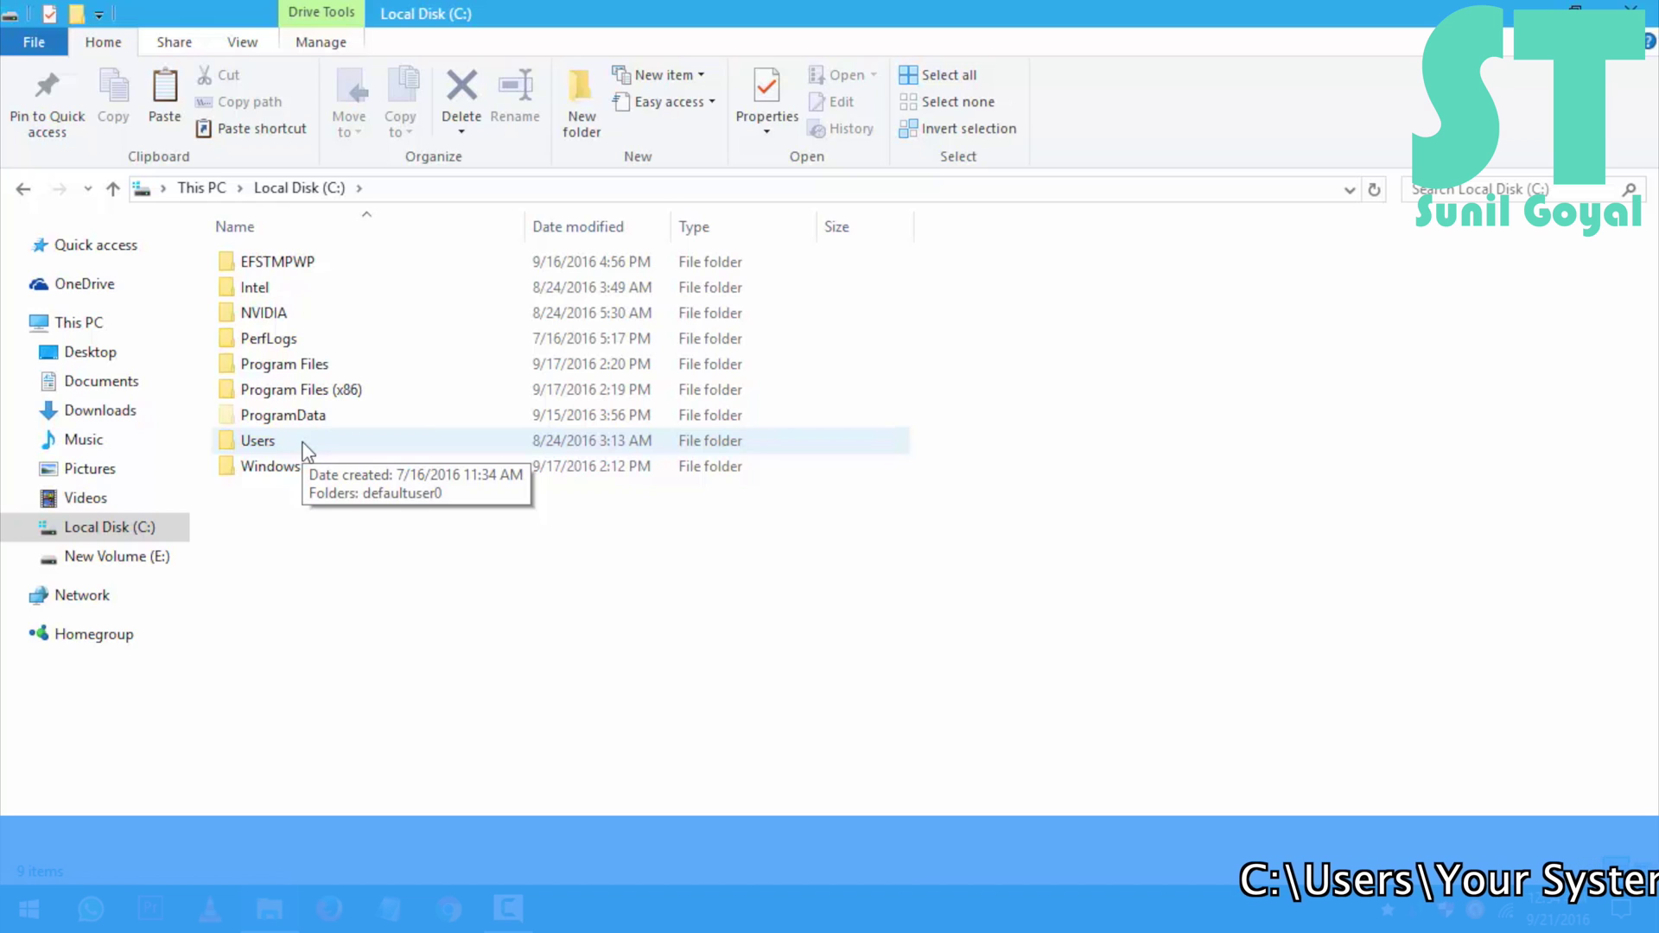
pyautogui.doubleClick(305, 450)
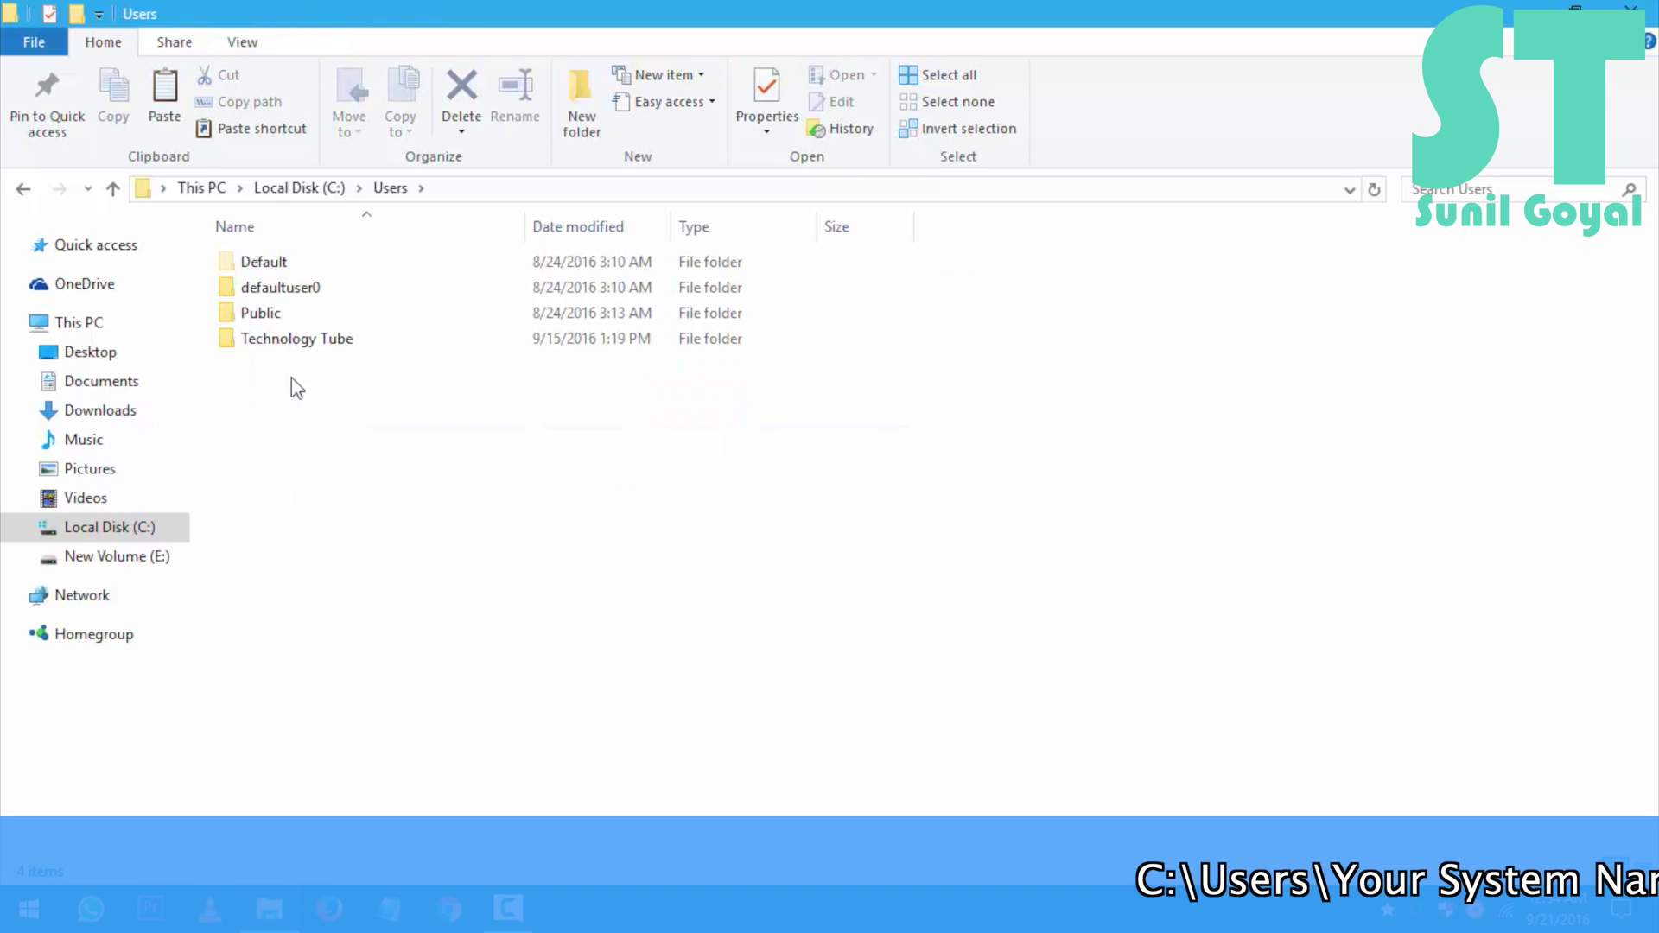
pyautogui.doubleClick(284, 345)
# Navigate through AppData\Roaming\Microsoft\Windows\Start Menu\Programs into the Startup folder
pyautogui.click(276, 294)
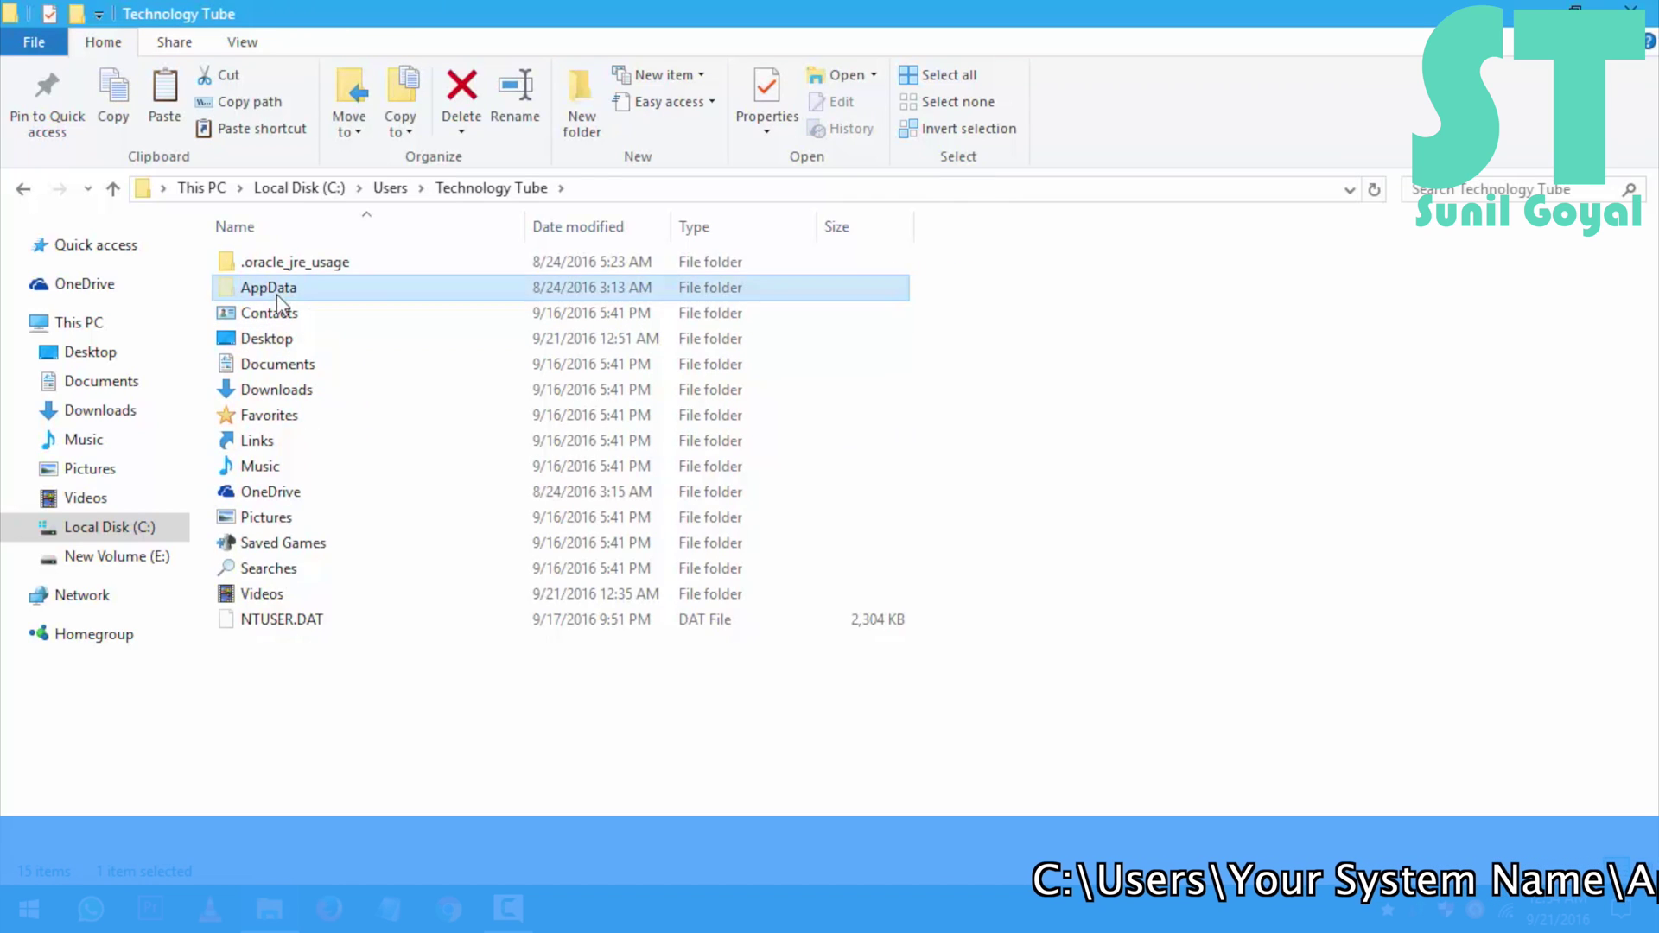
pyautogui.doubleClick(276, 293)
pyautogui.click(284, 322)
pyautogui.doubleClick(283, 322)
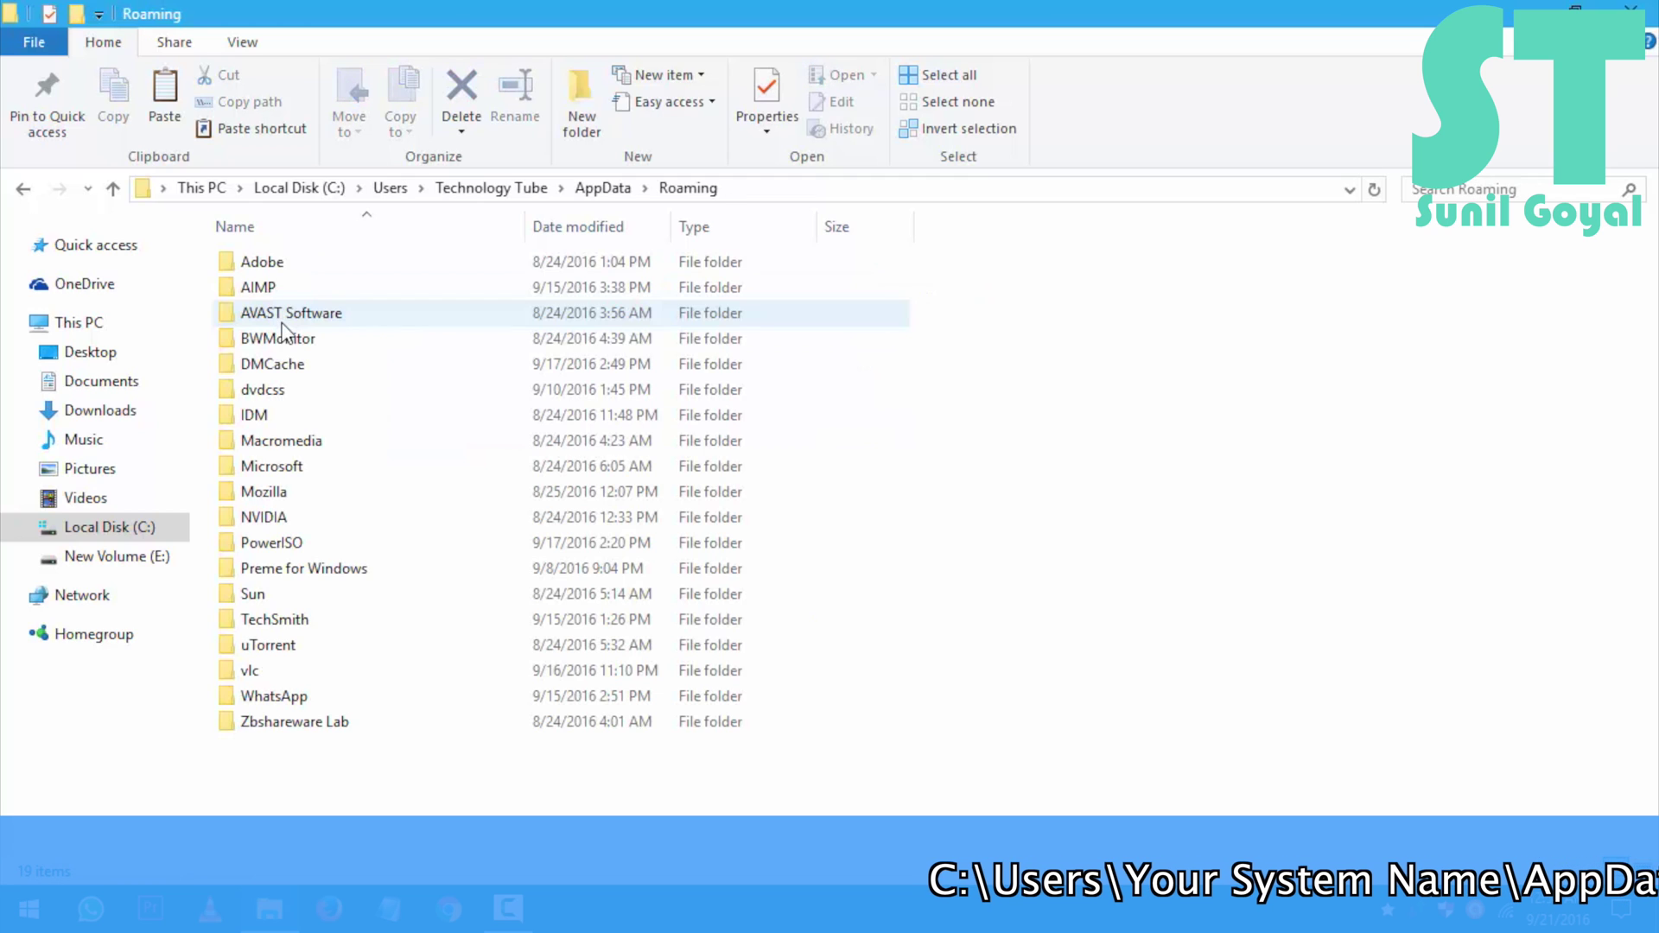
pyautogui.click(299, 469)
pyautogui.doubleClick(300, 469)
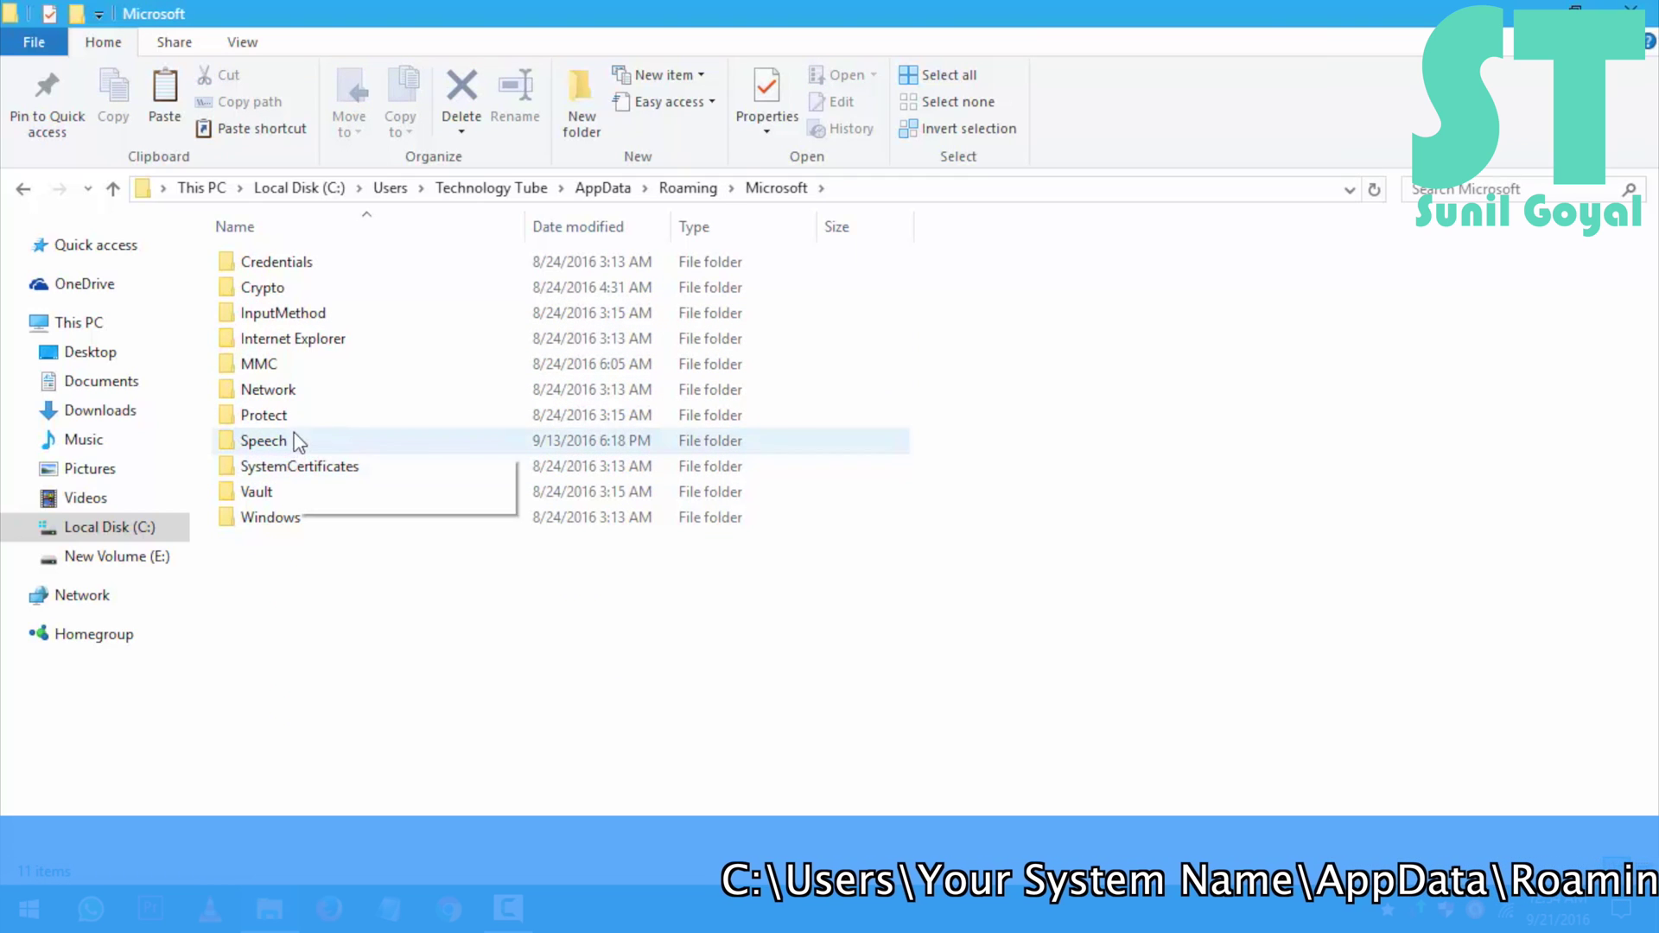
pyautogui.doubleClick(288, 518)
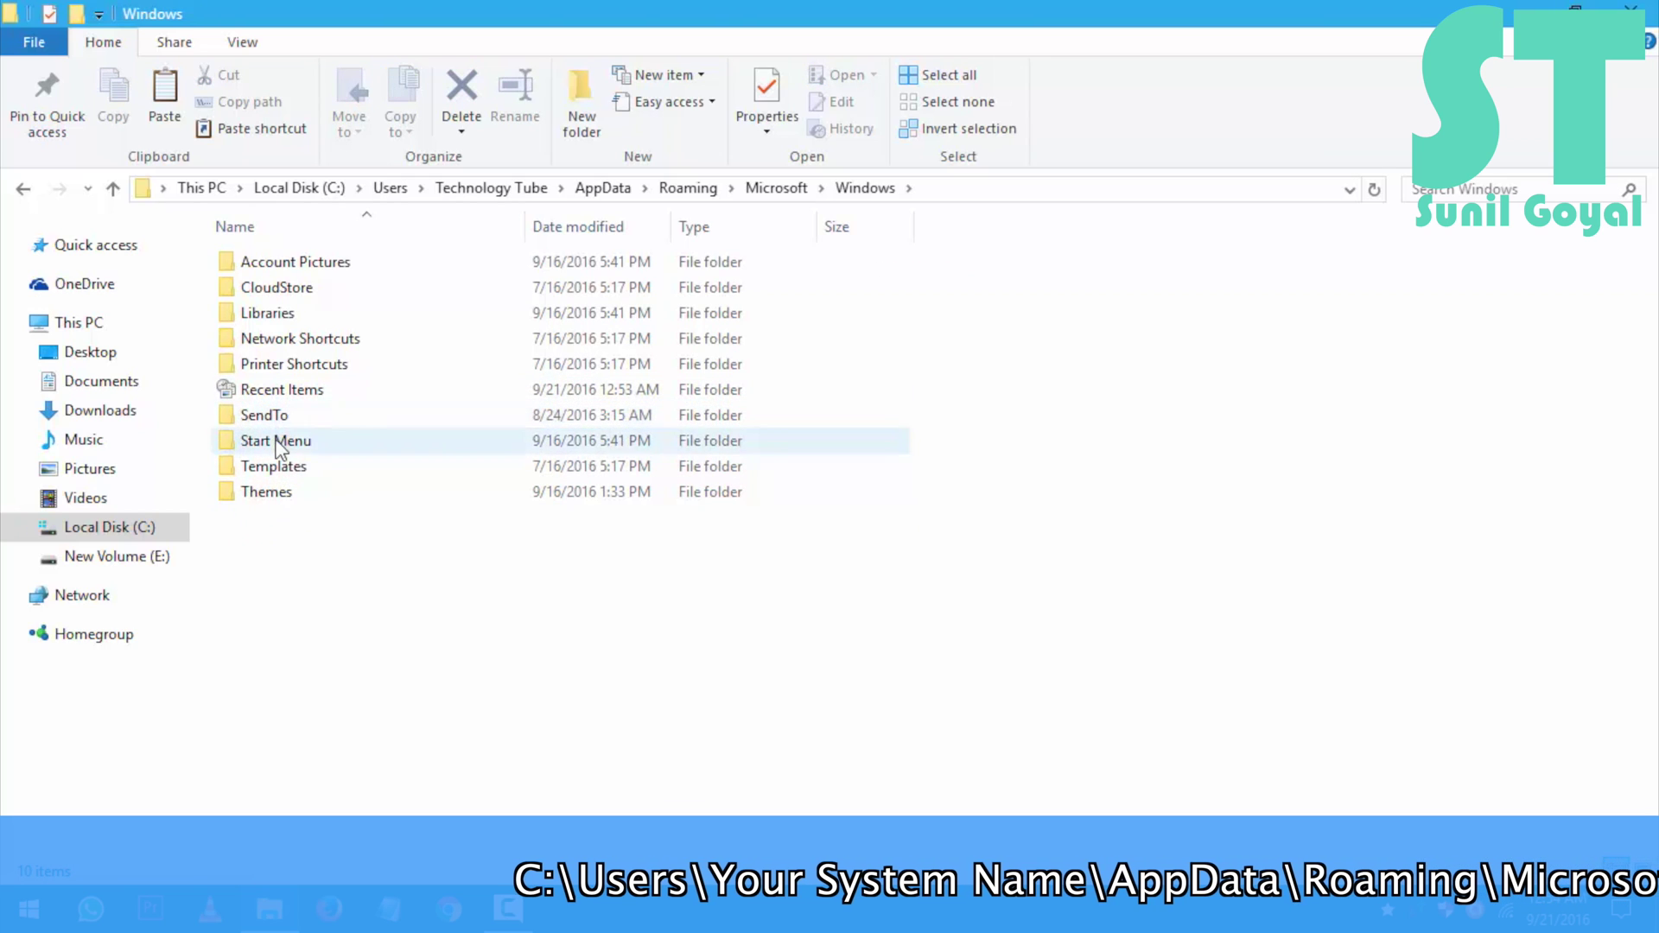
pyautogui.doubleClick(278, 442)
pyautogui.doubleClick(289, 264)
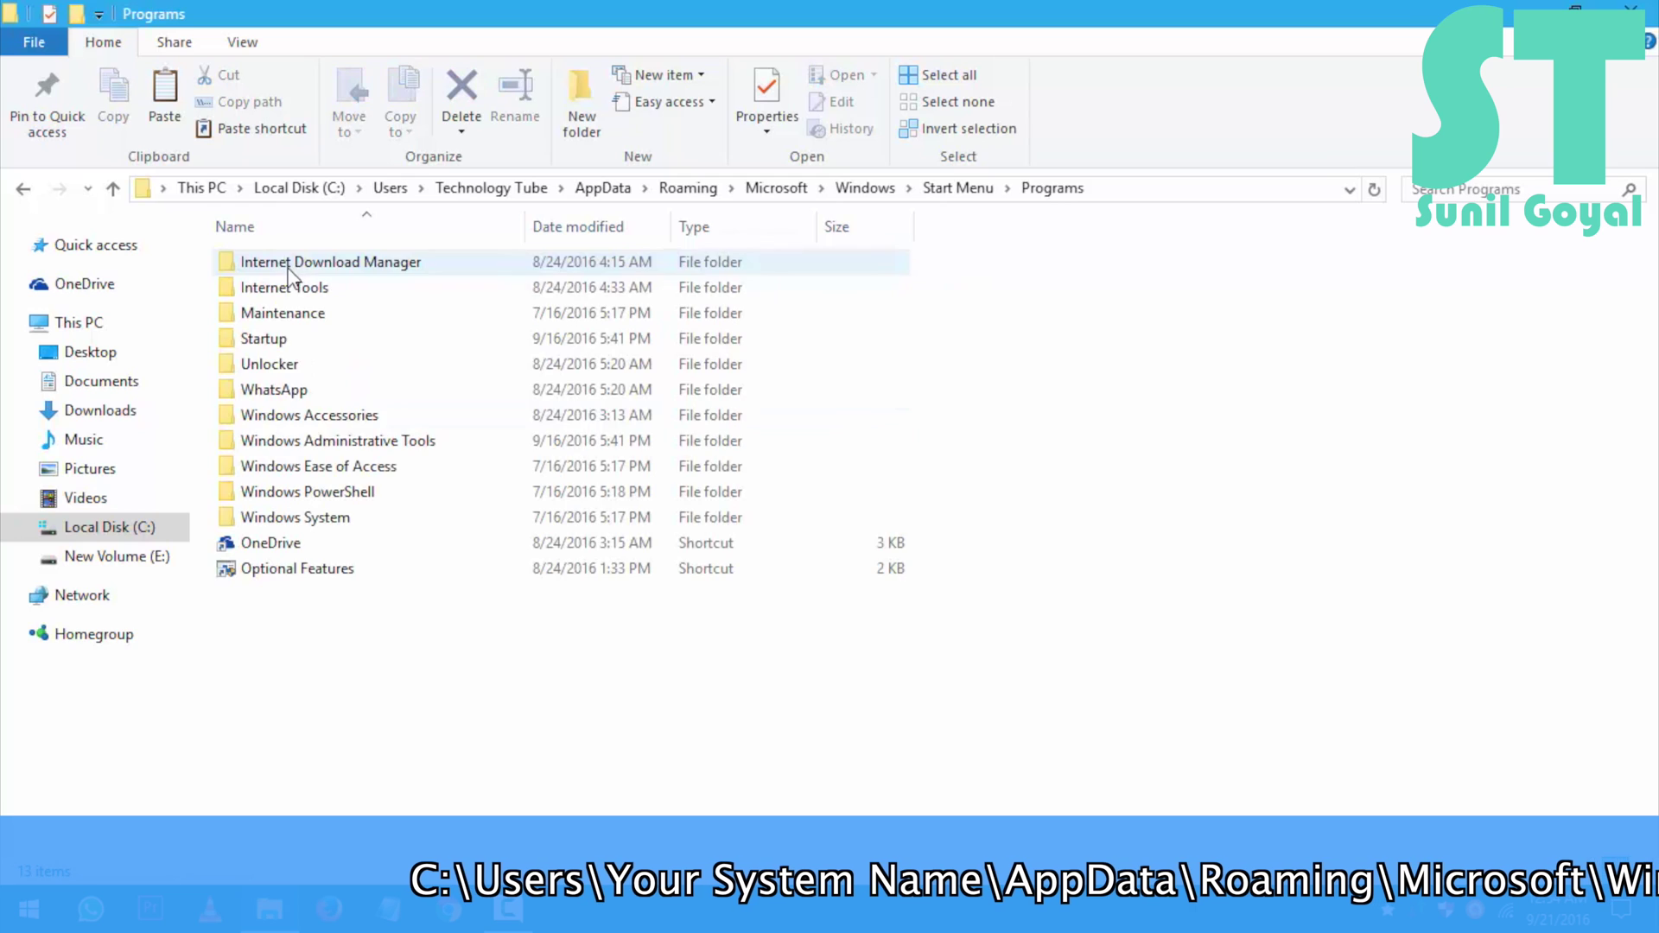
pyautogui.doubleClick(297, 339)
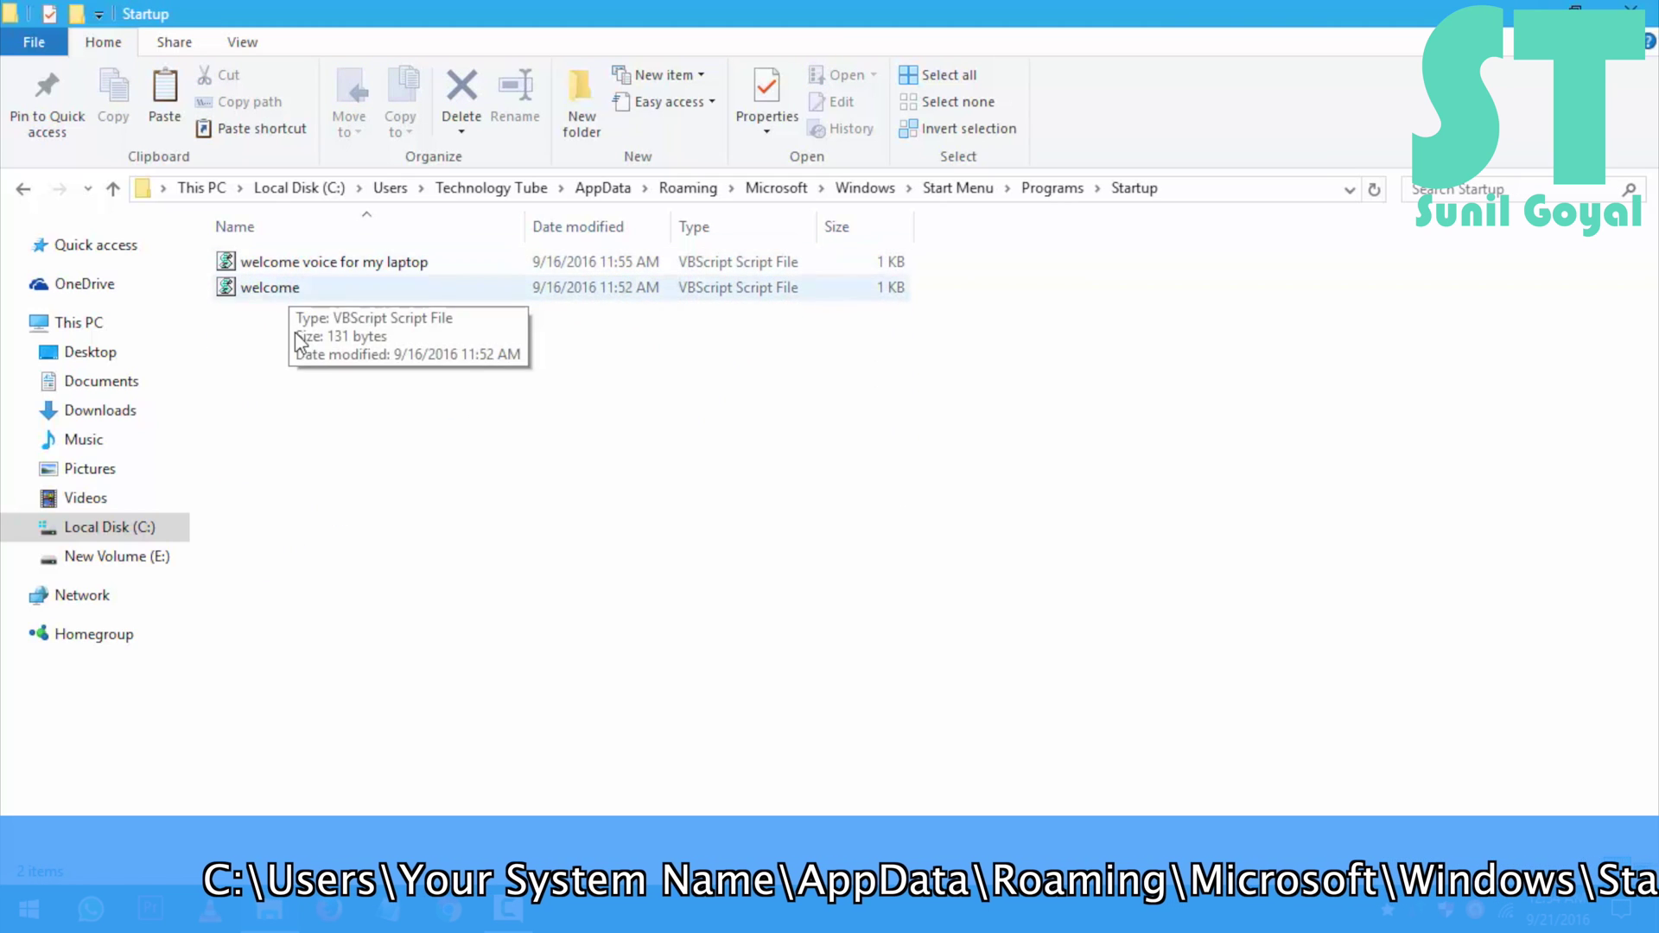
# Paste the copied script into Startup and refresh the folder listing
pyautogui.rightClick(297, 368)
pyautogui.click(359, 539)
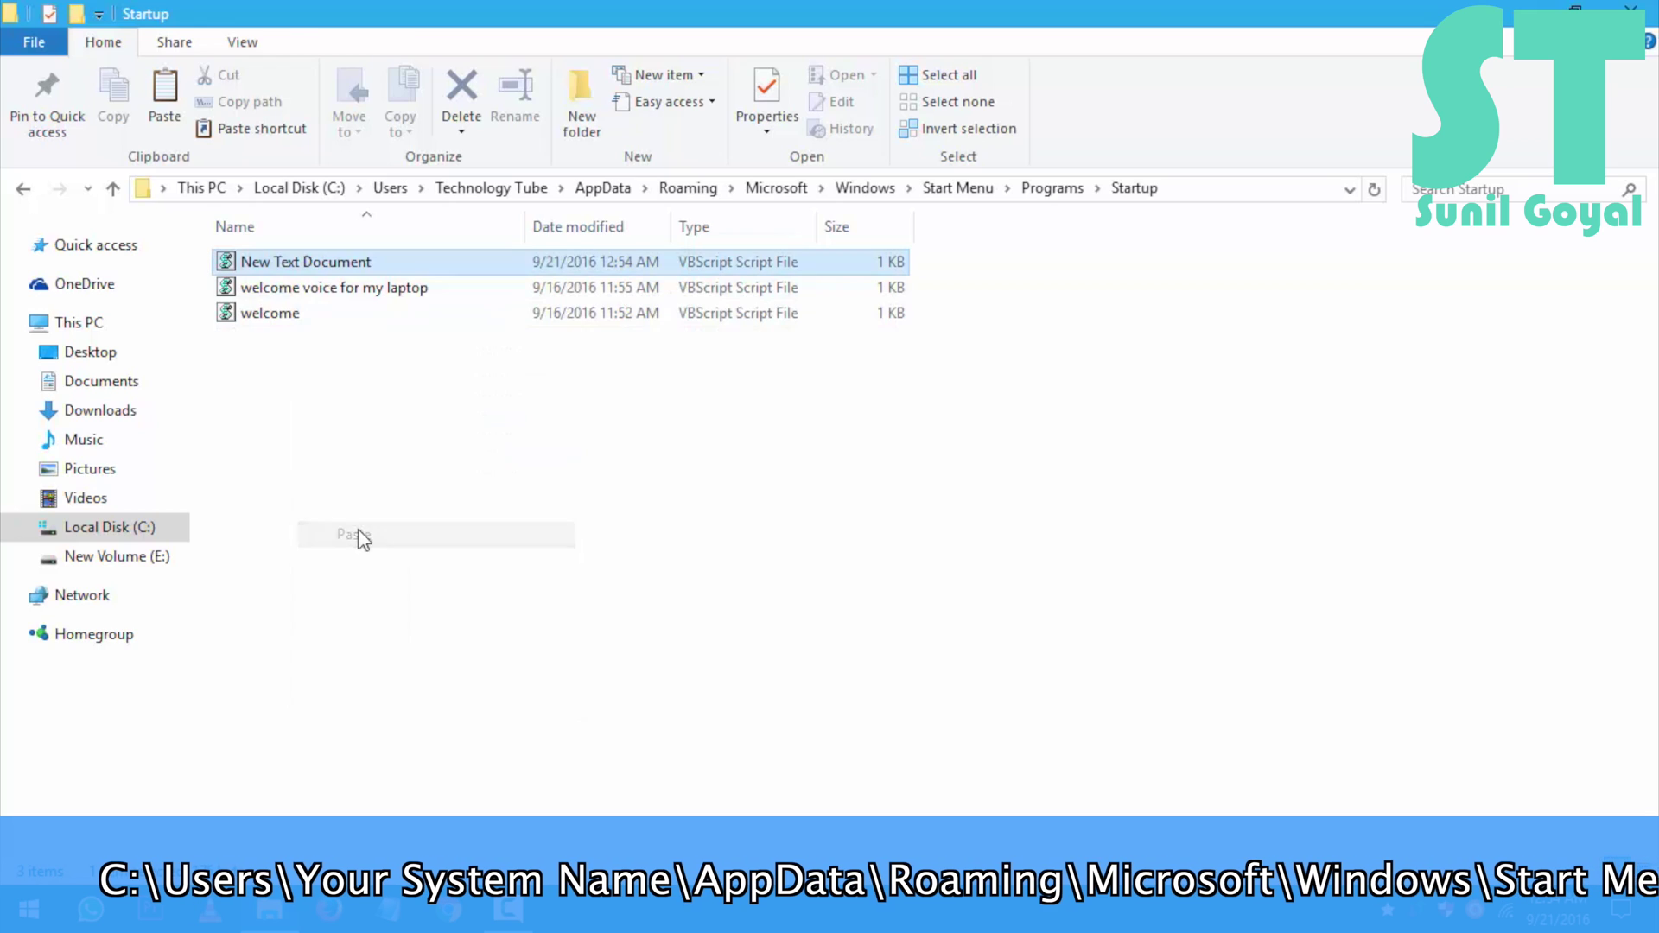
pyautogui.moveTo(296, 350); pyautogui.dragTo(277, 297)
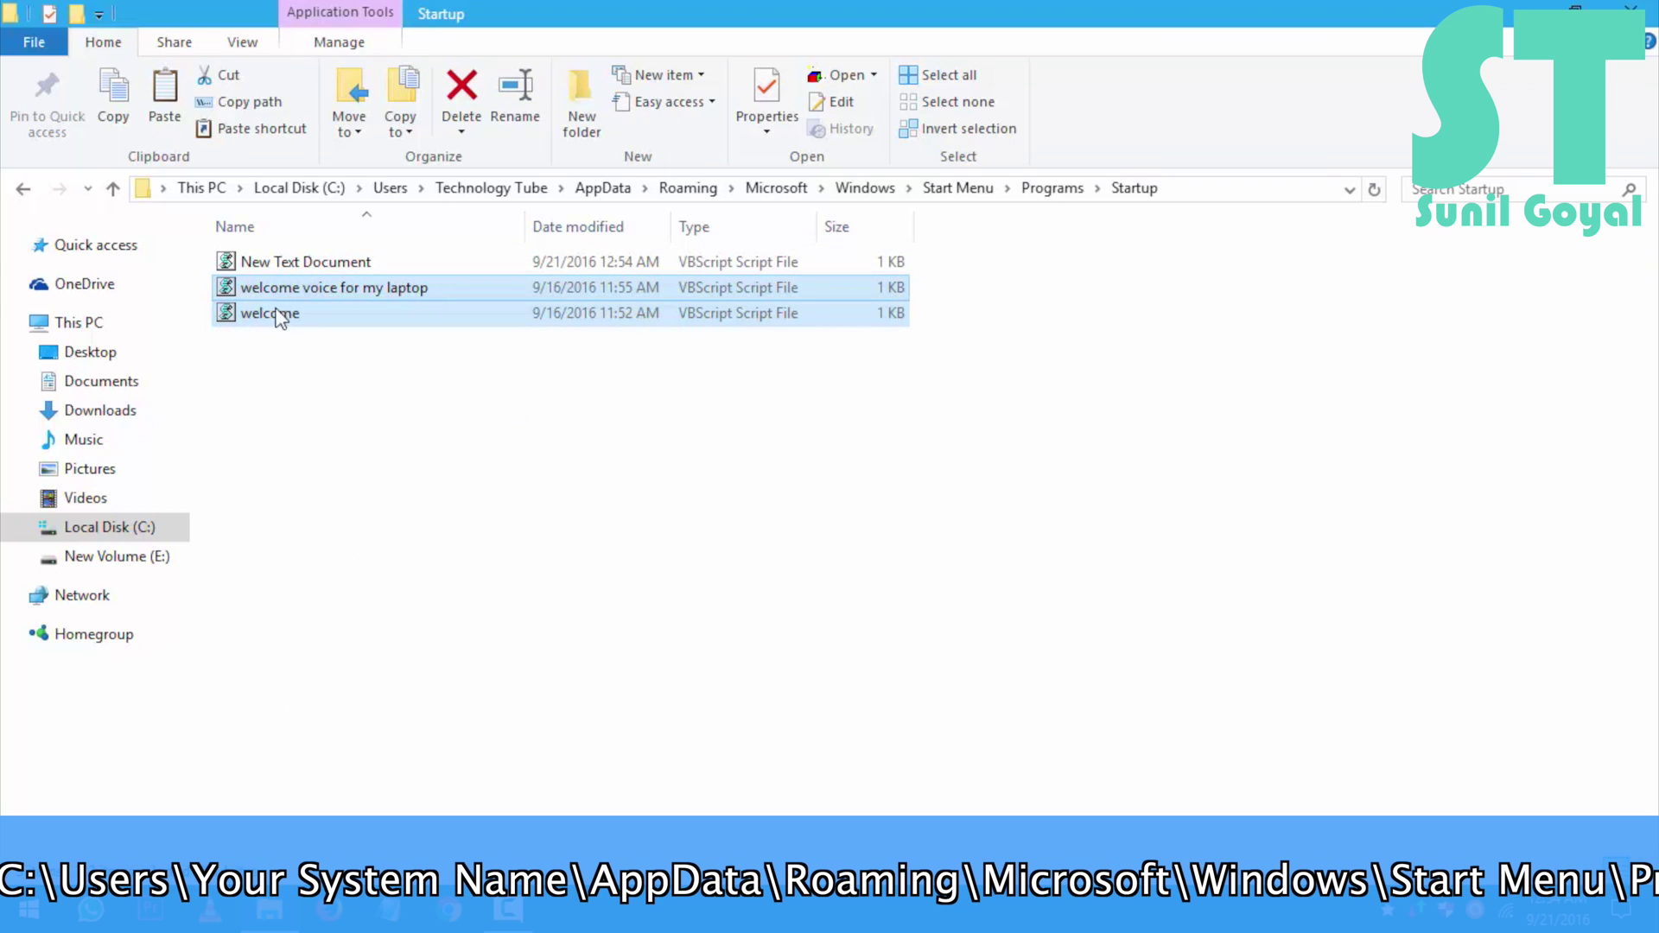
pyautogui.click(289, 419)
pyautogui.rightClick(311, 403)
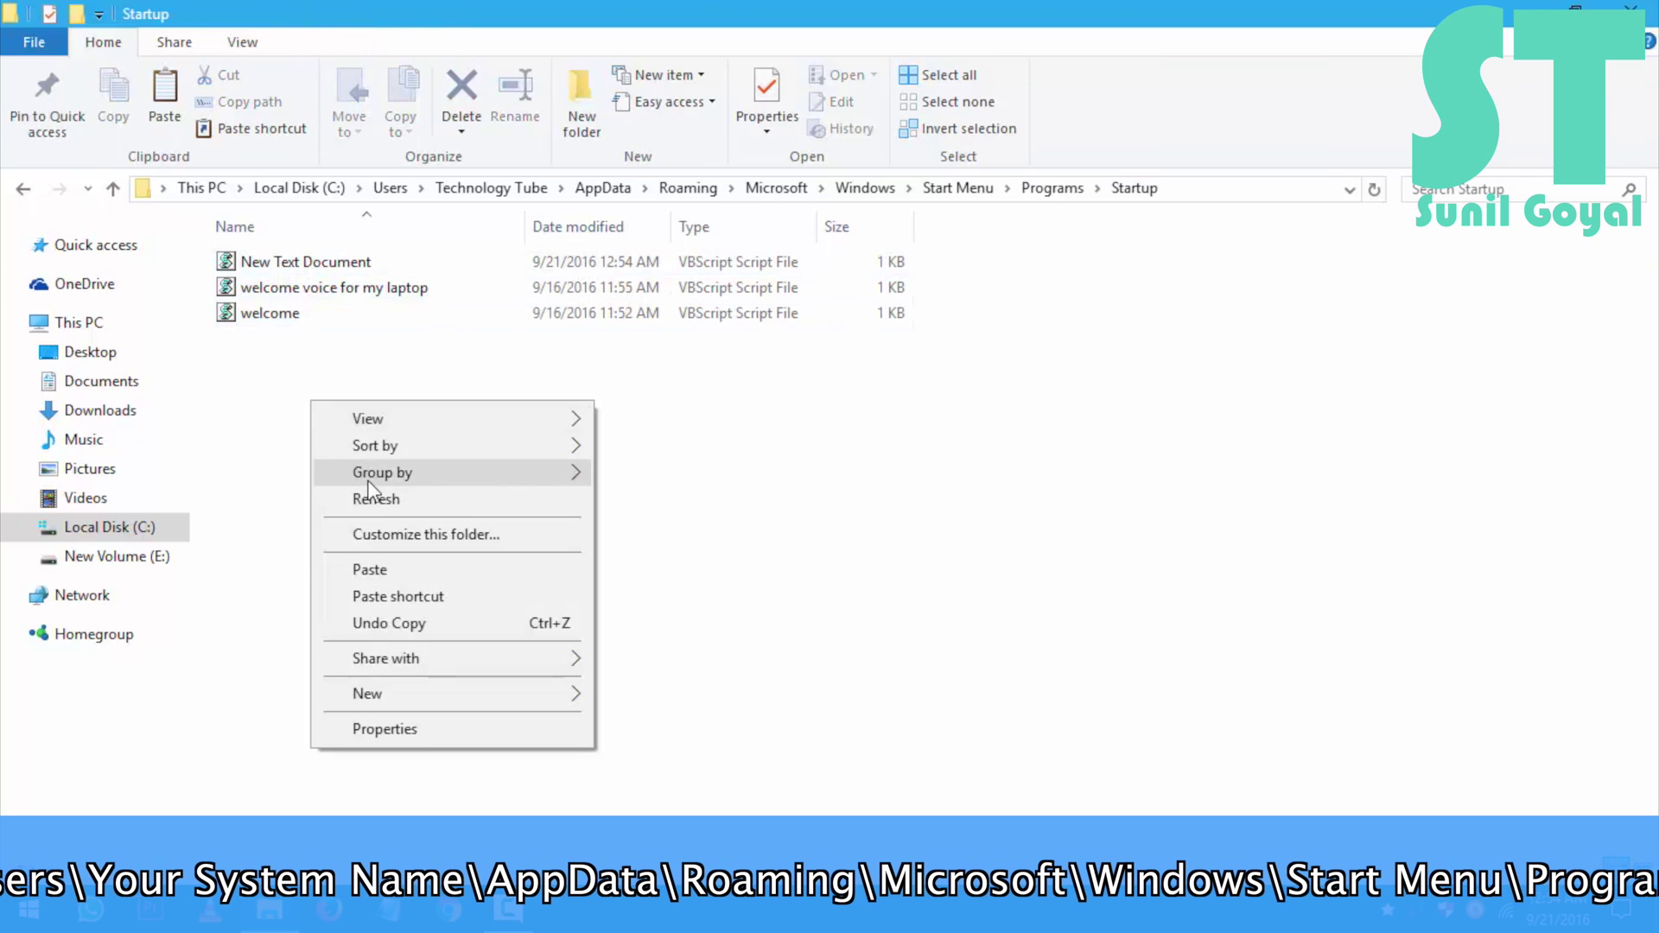
pyautogui.click(376, 497)
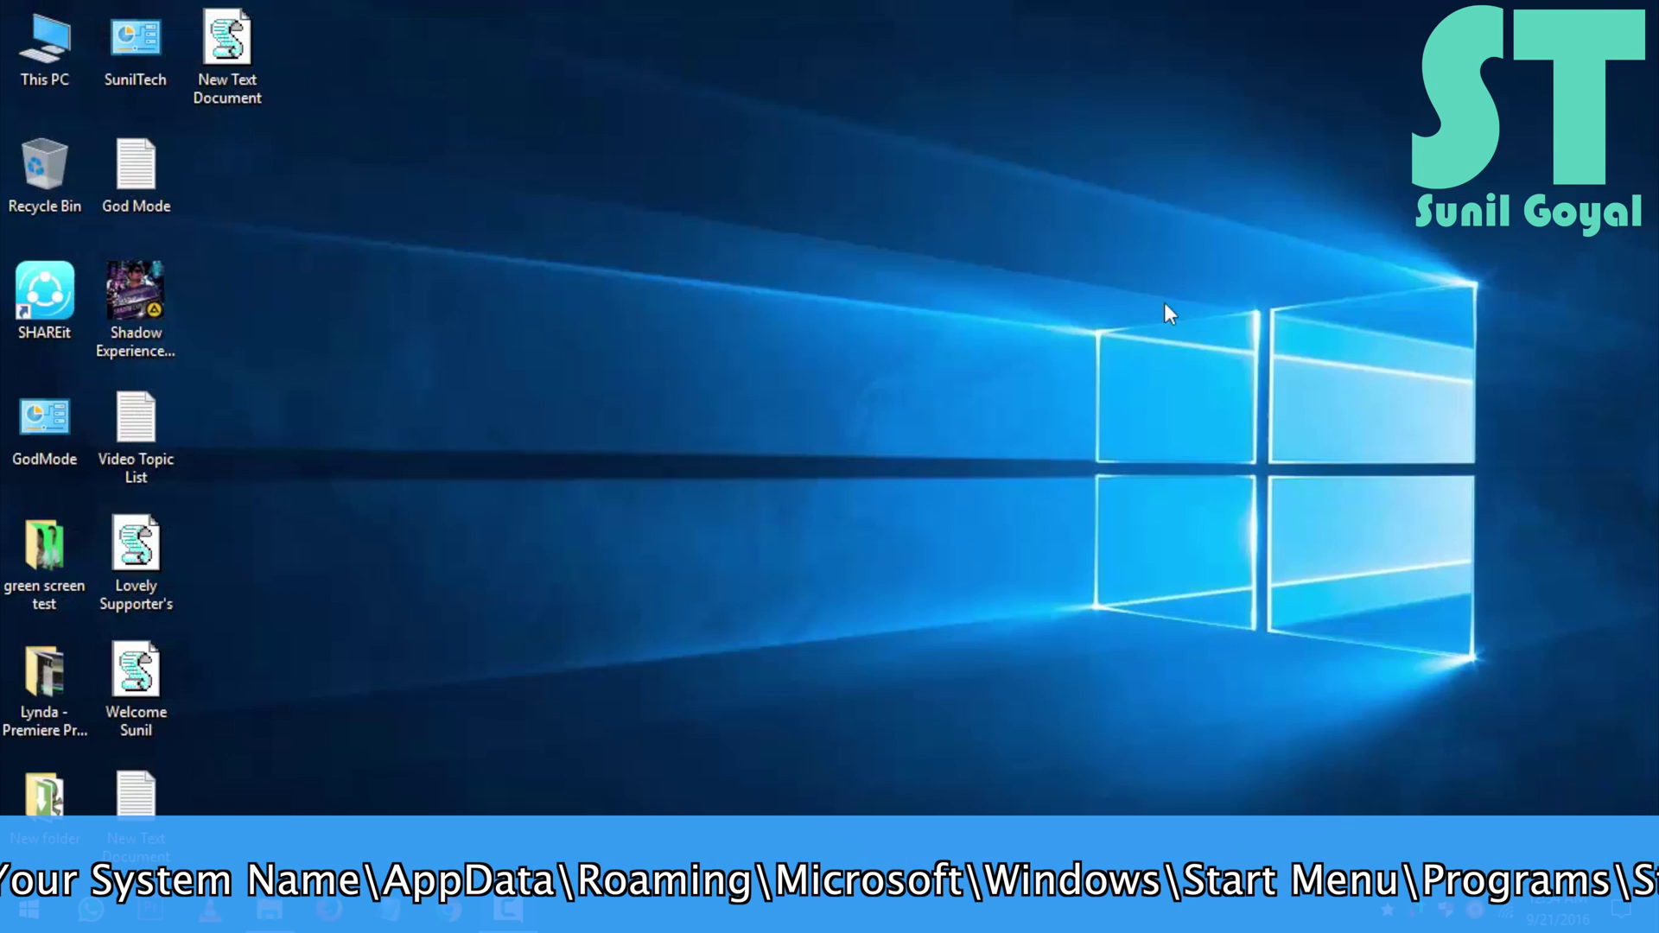
pyautogui.press('super')
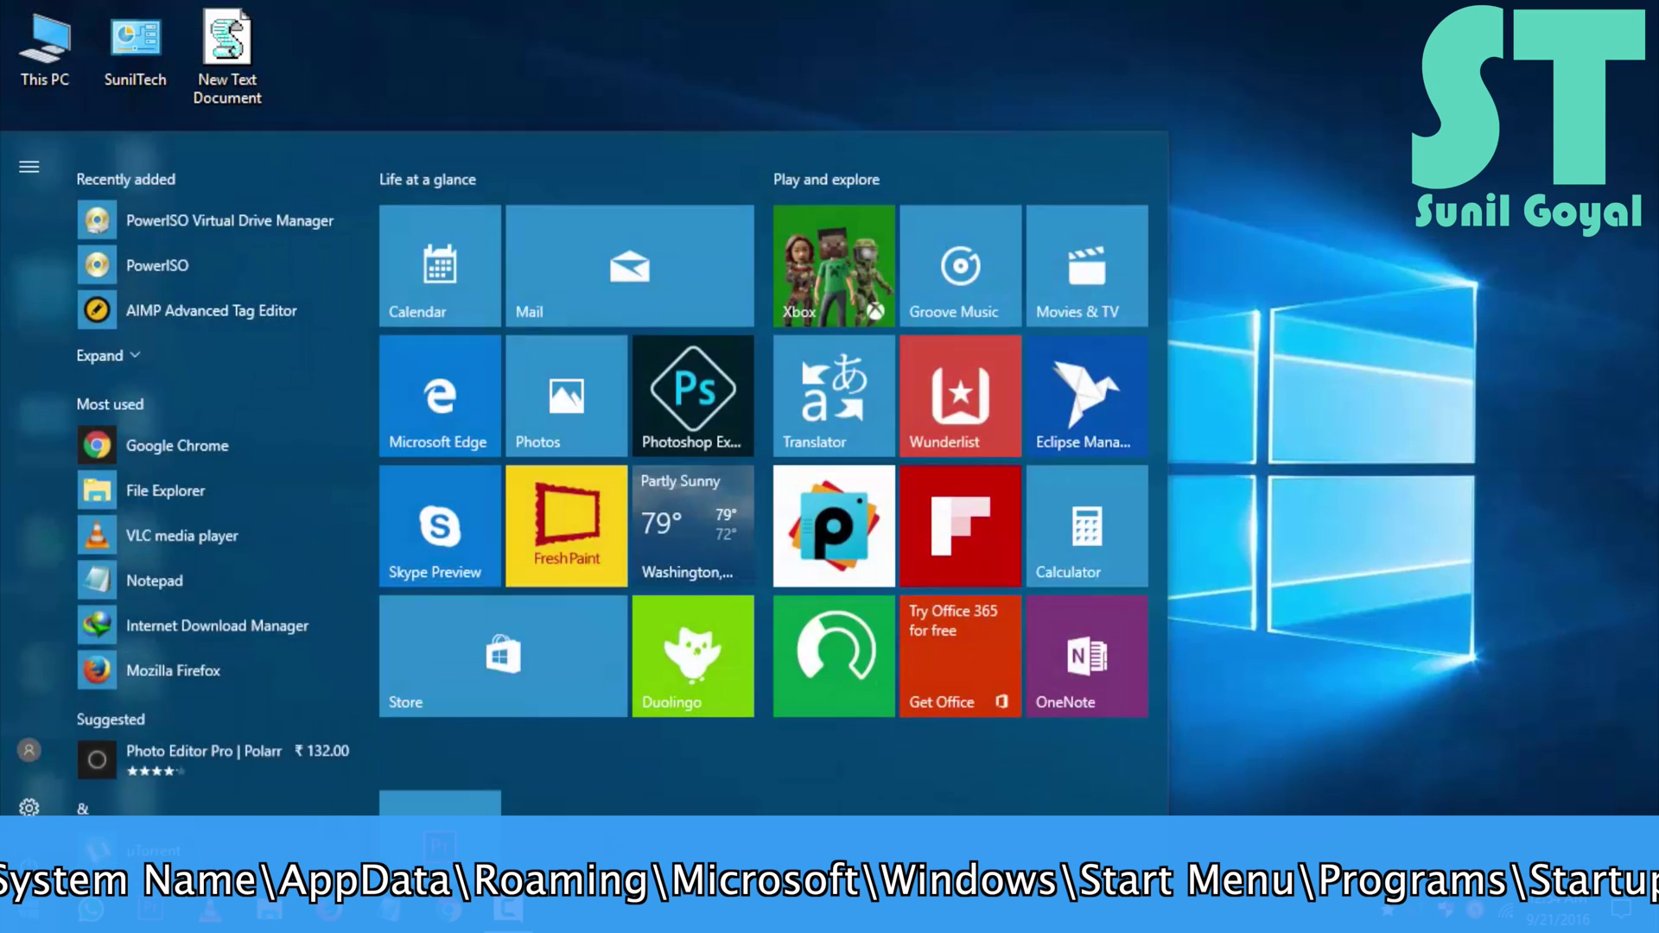
pyautogui.press('super')
pyautogui.press('super')
pyautogui.click(21, 881)
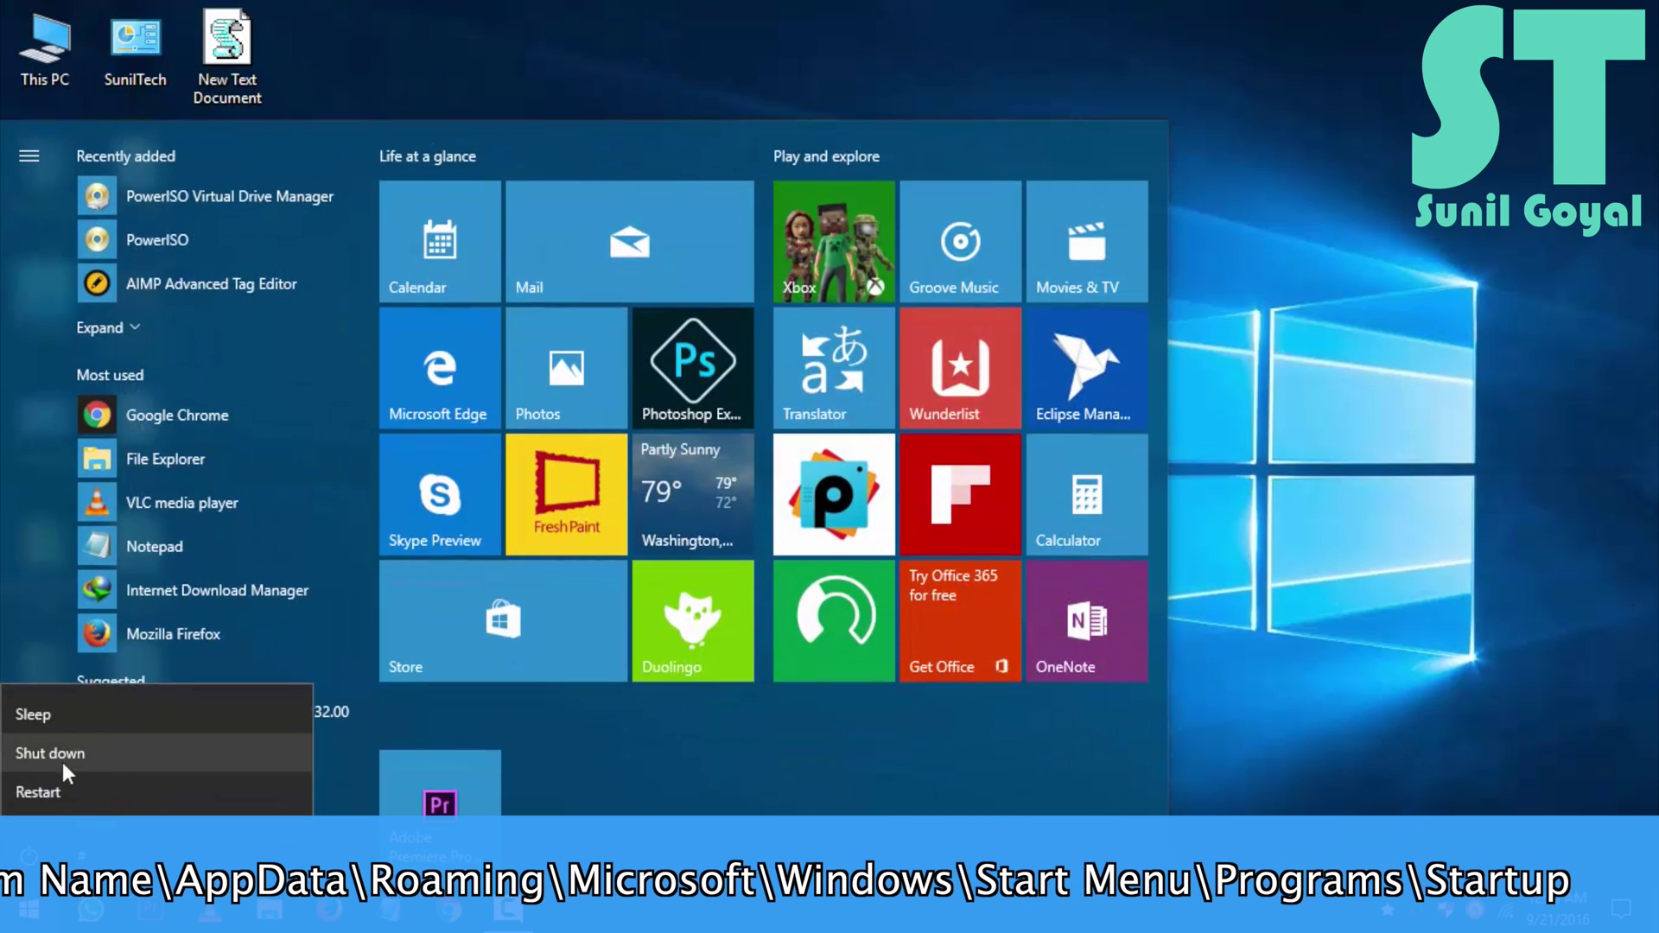
pyautogui.click(1245, 462)
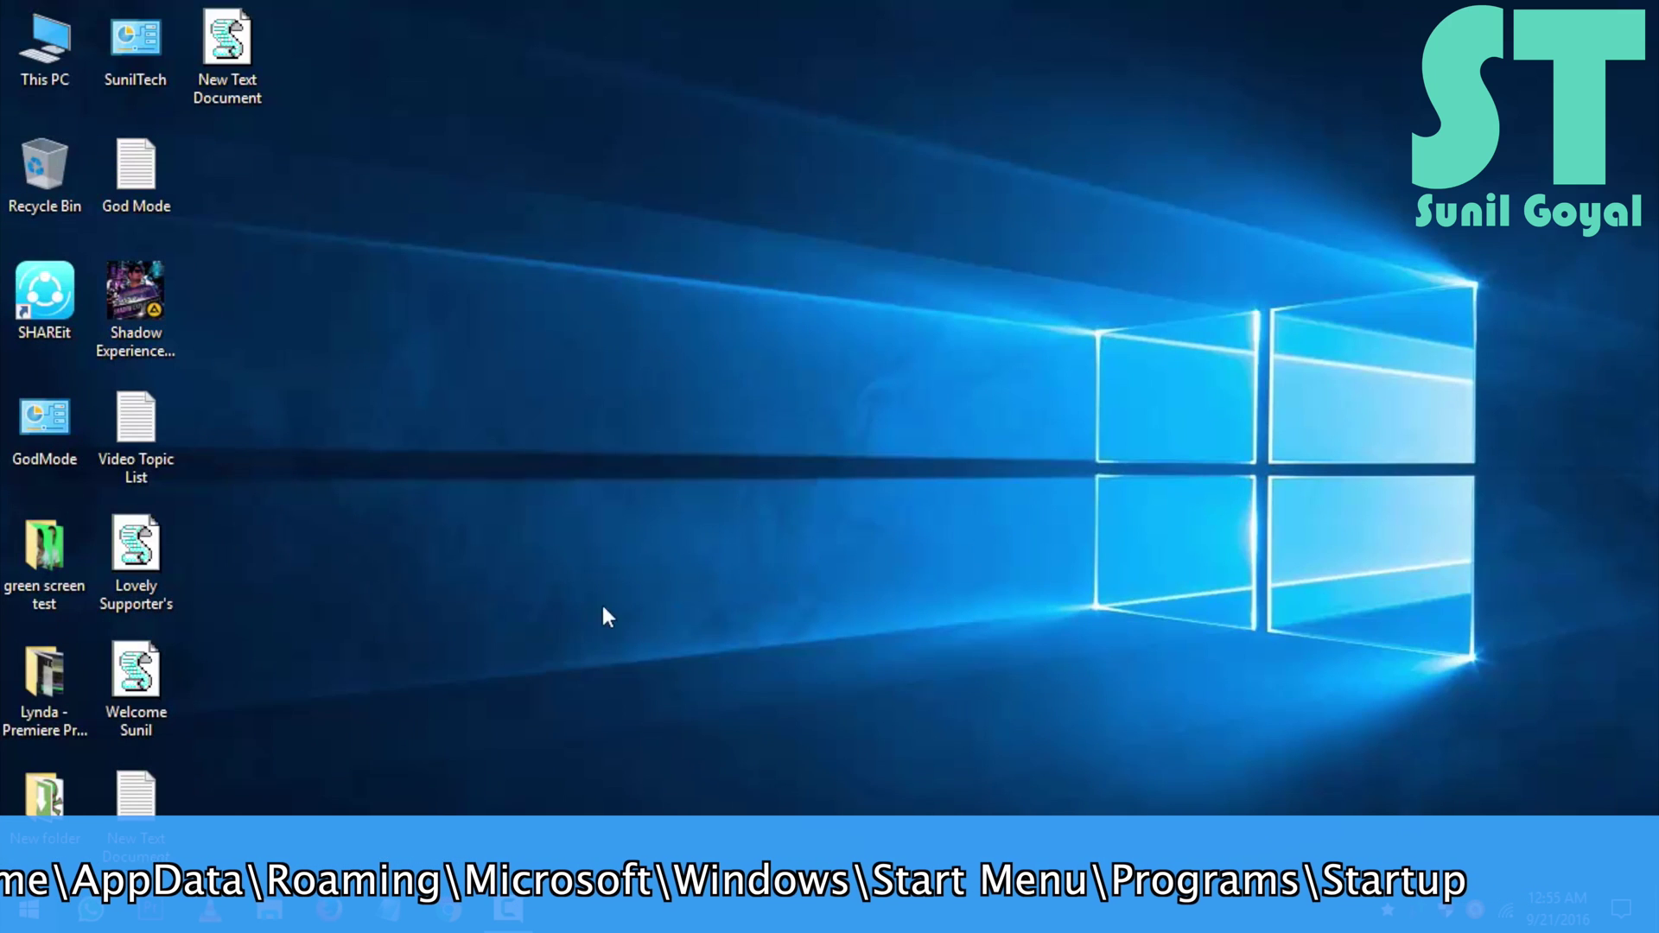
pyautogui.click(253, 58)
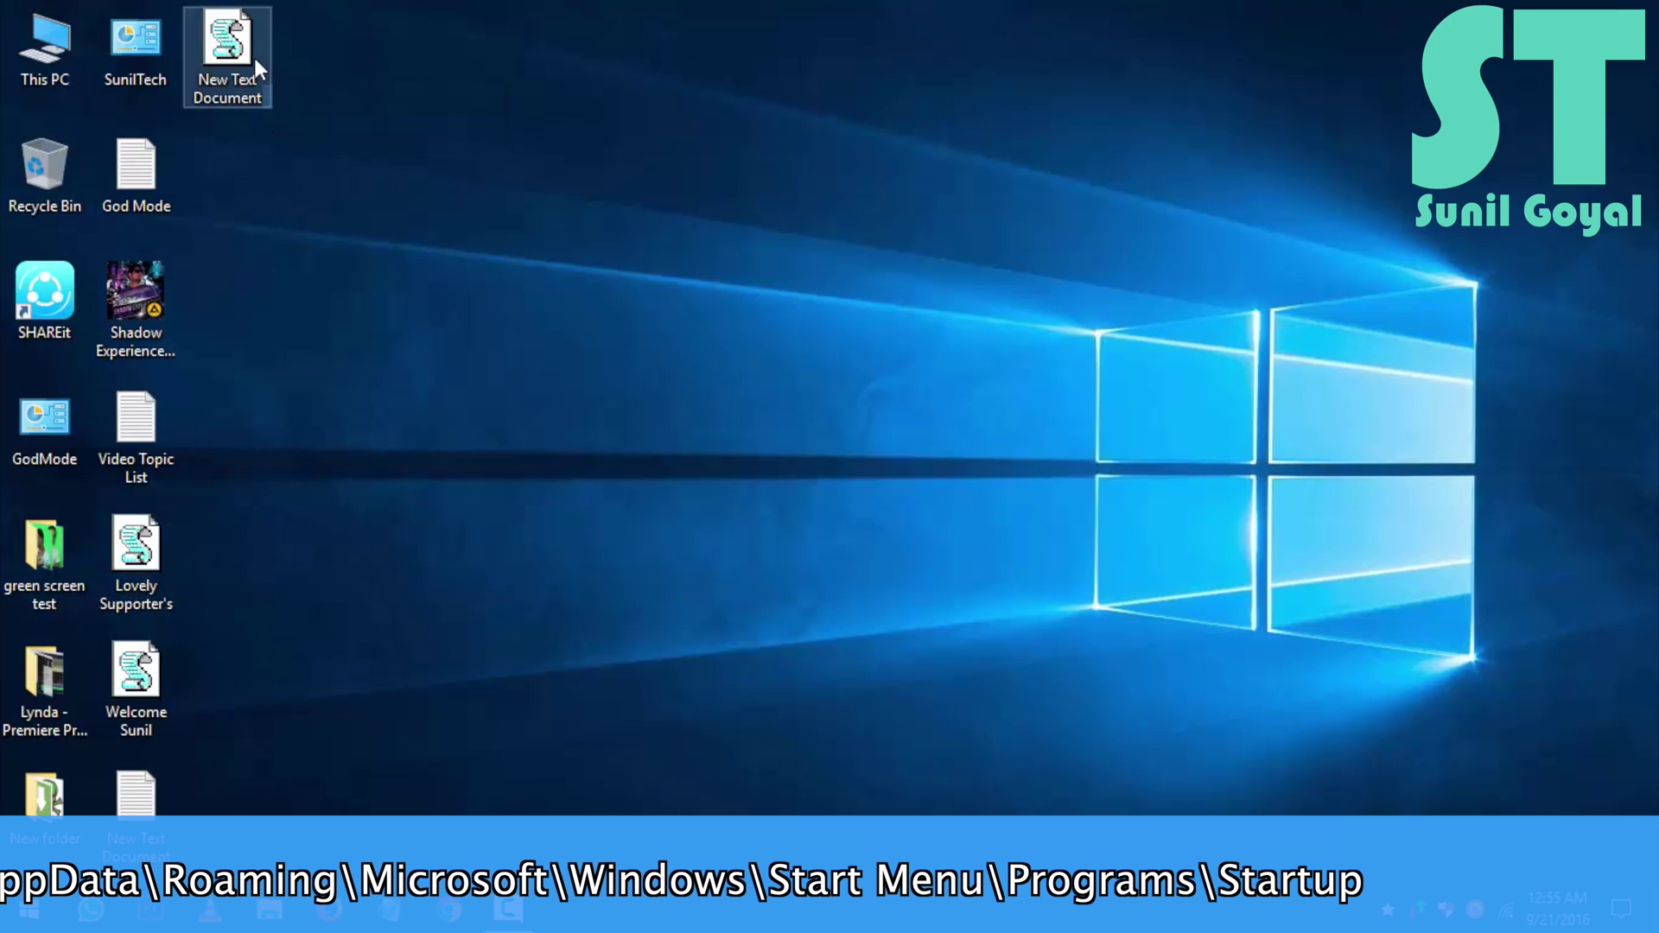
pyautogui.click(137, 675)
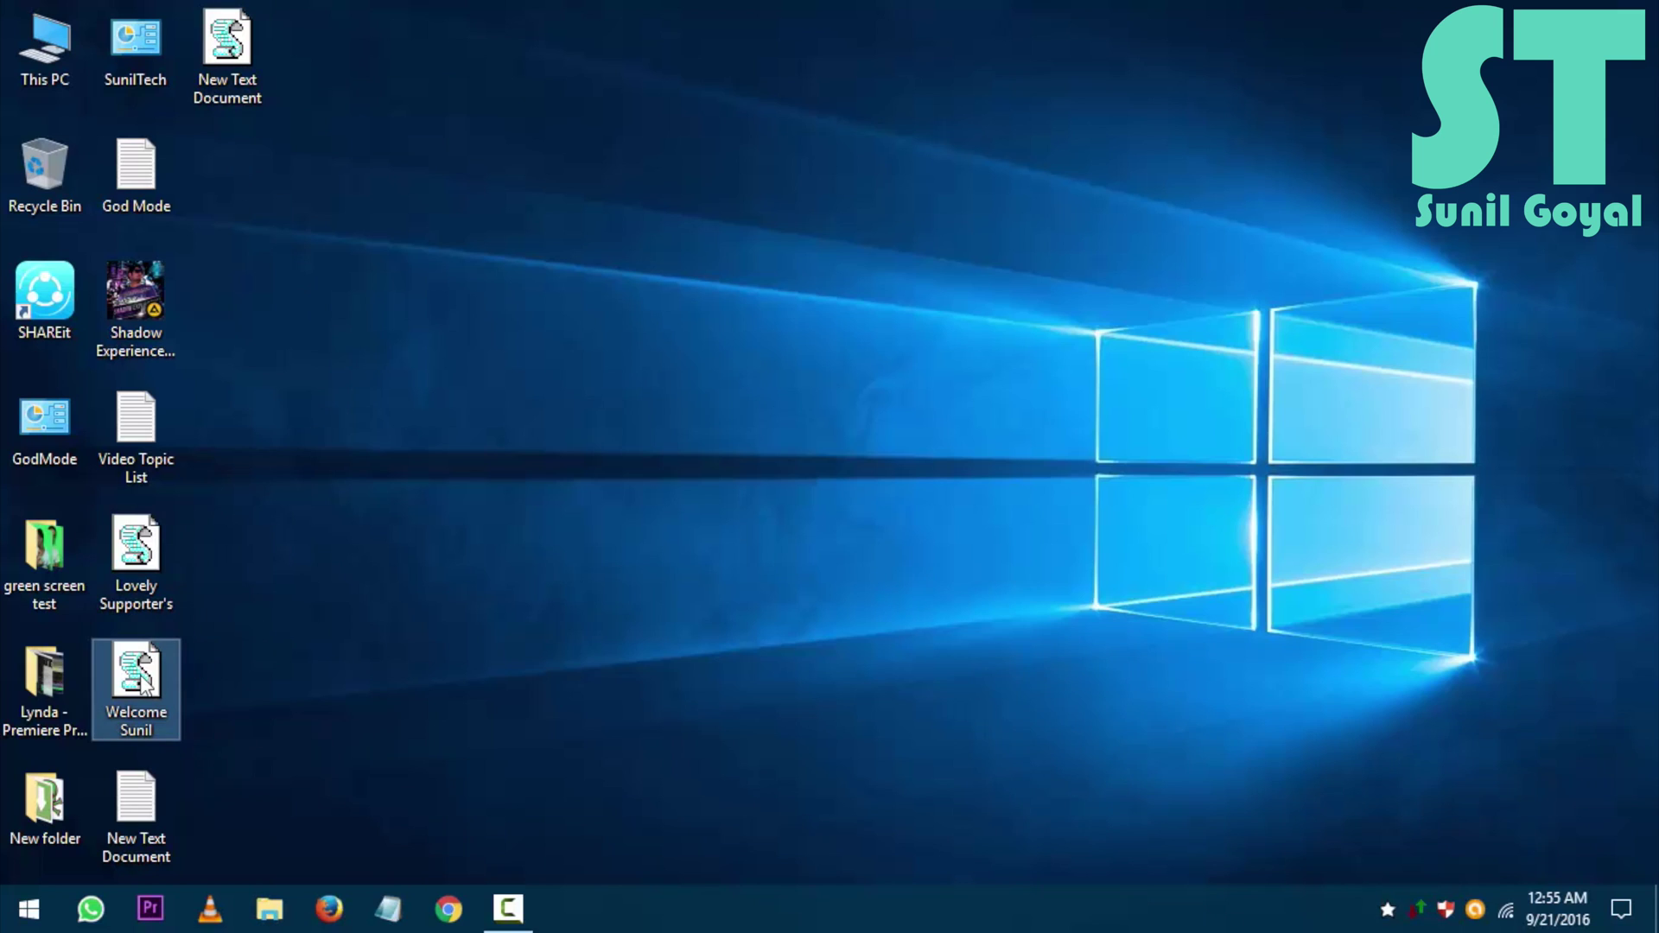
pyautogui.click(142, 554)
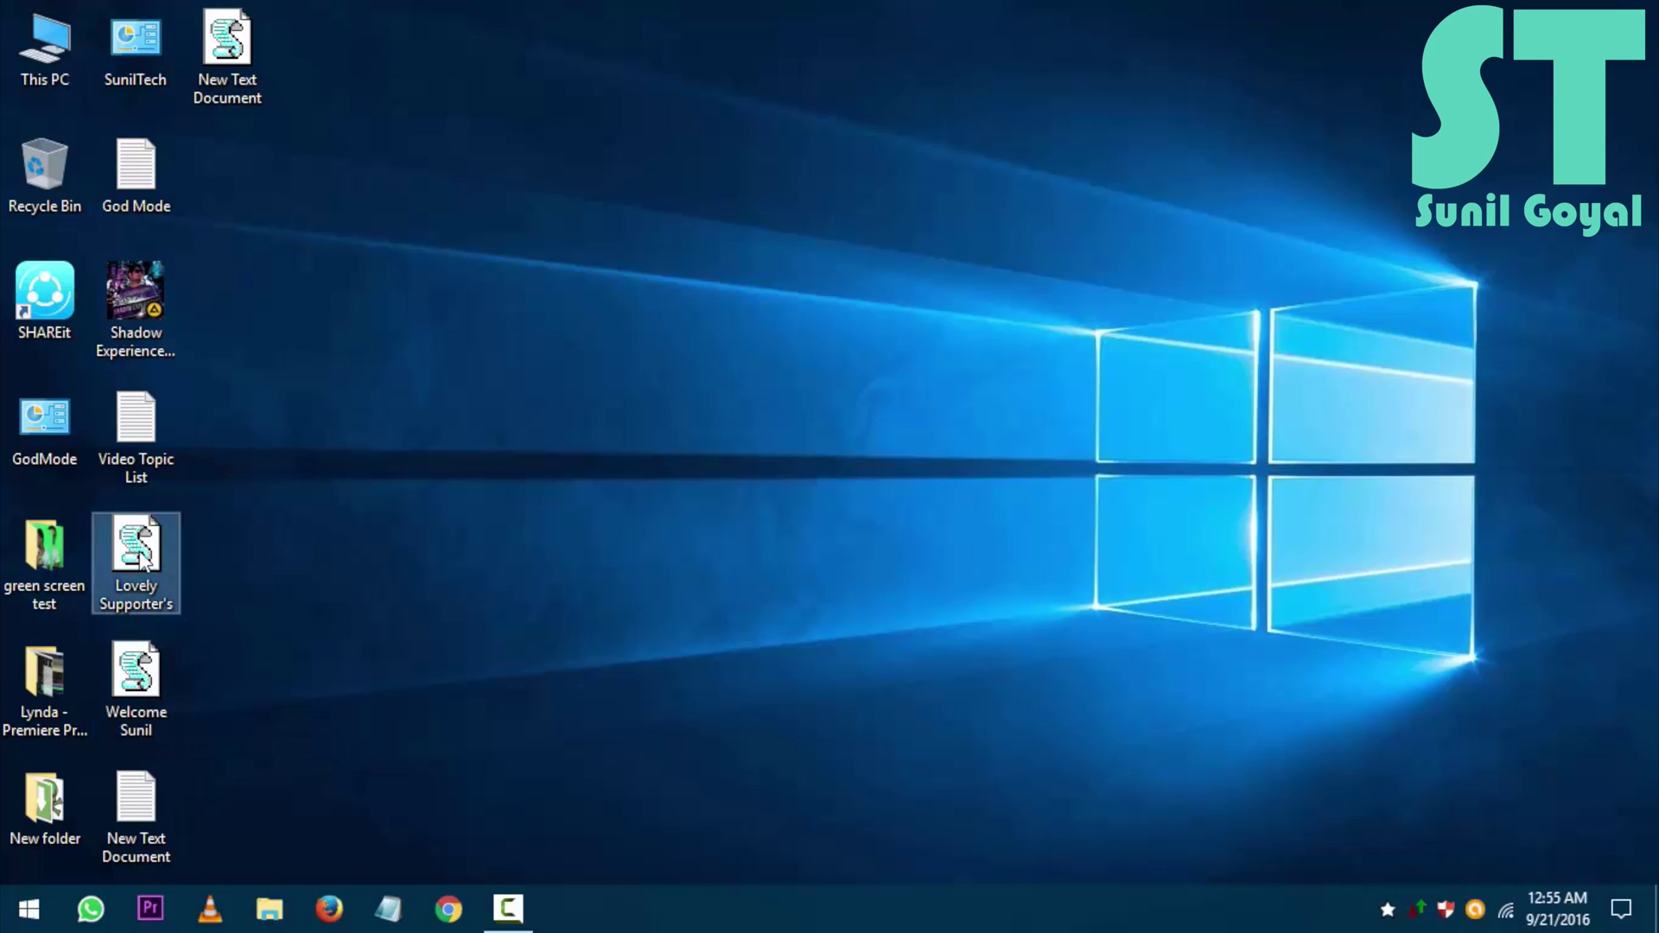